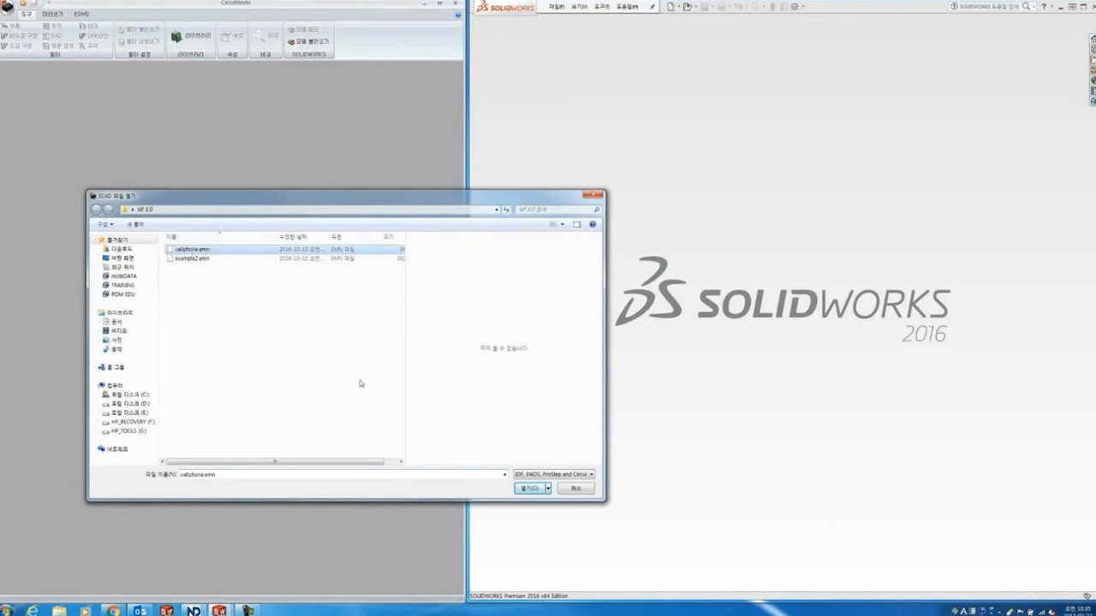
- Open the cellphone.emn board file and display the board's bottom side, then return to its top side
left_click(530, 490)
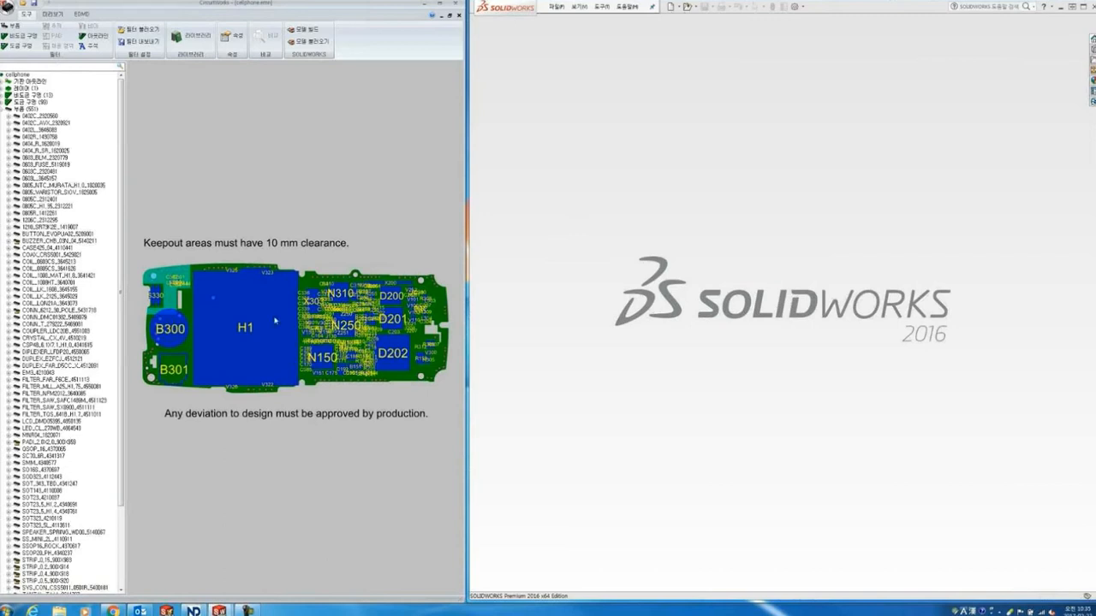
left_click(53, 15)
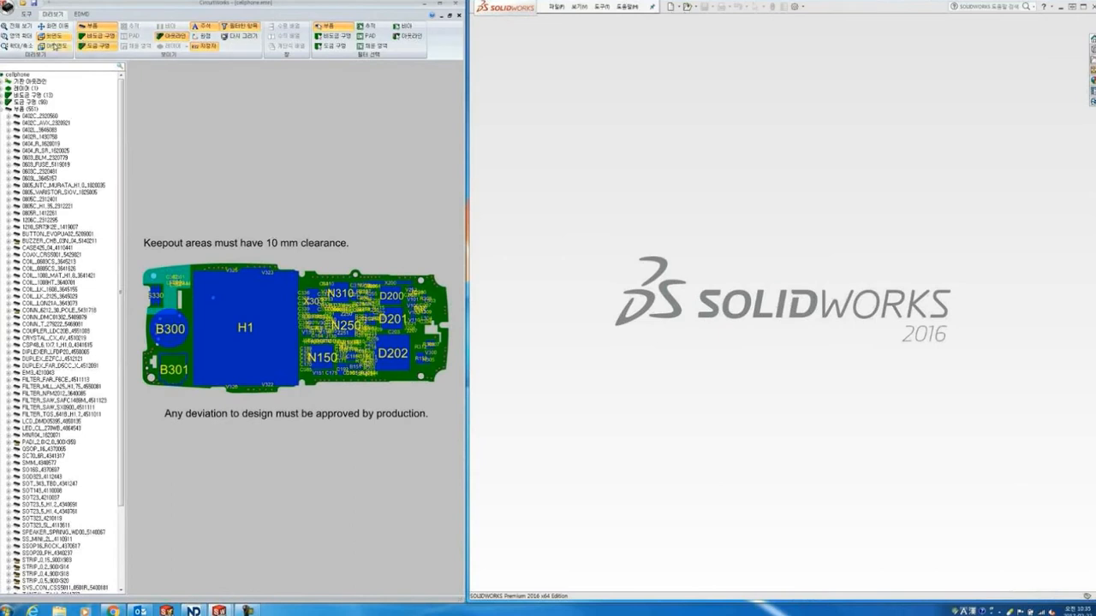
left_click(55, 46)
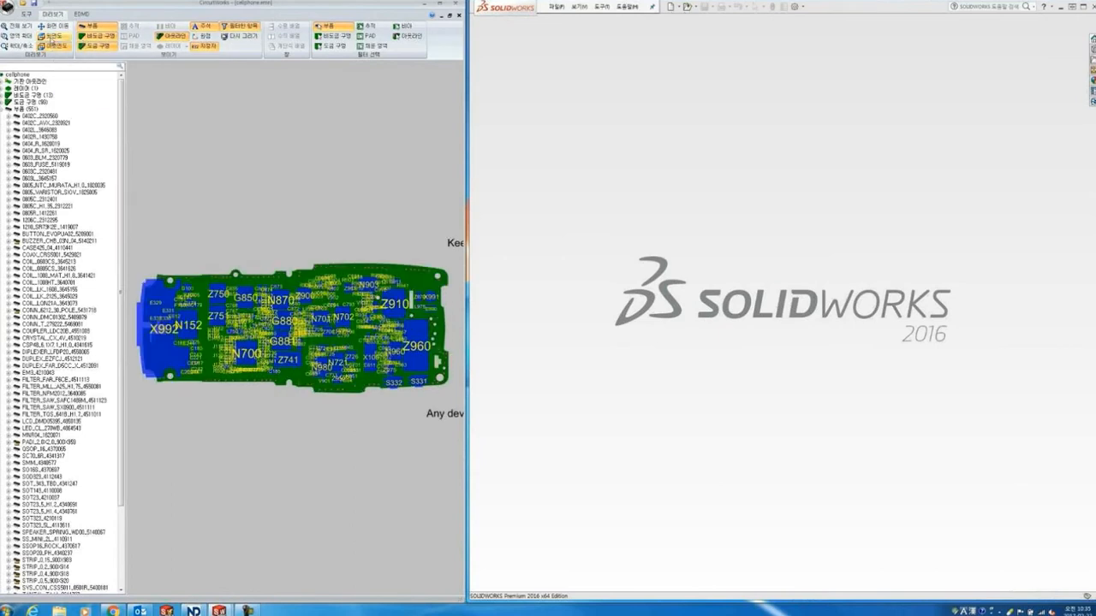
left_click(53, 36)
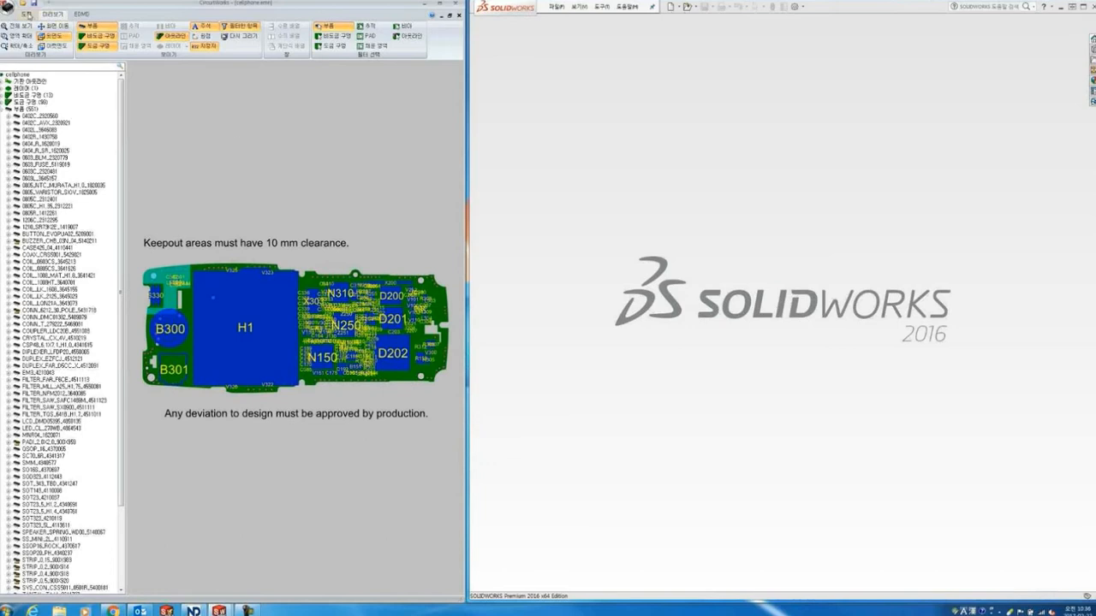
- Build the cellphone board and its components as a SOLIDWORKS assembly, overwriting the existing board model
left_click(28, 15)
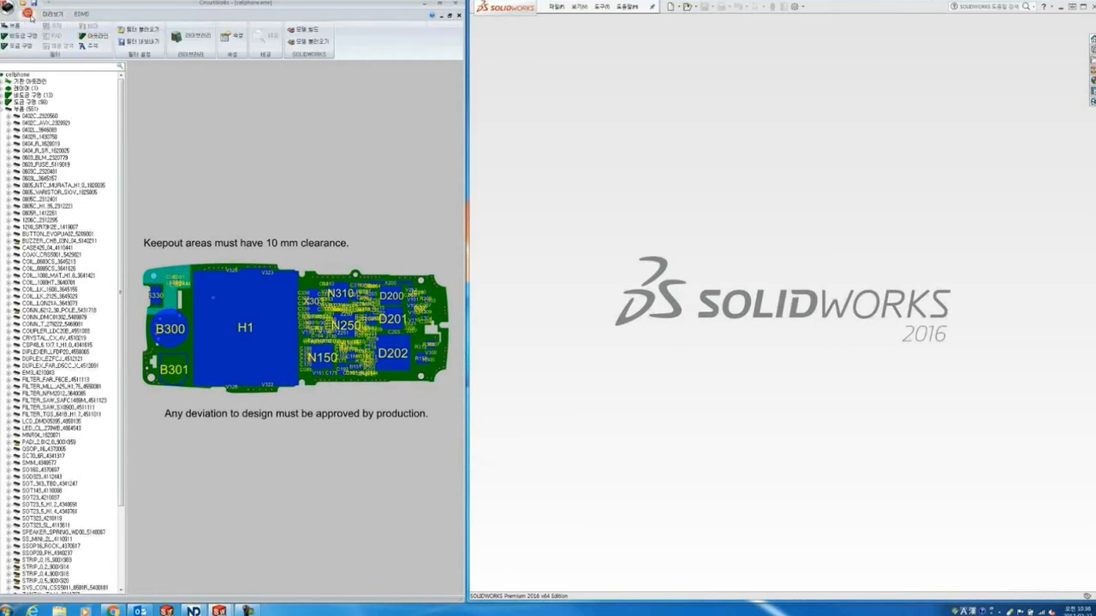
left_click(306, 32)
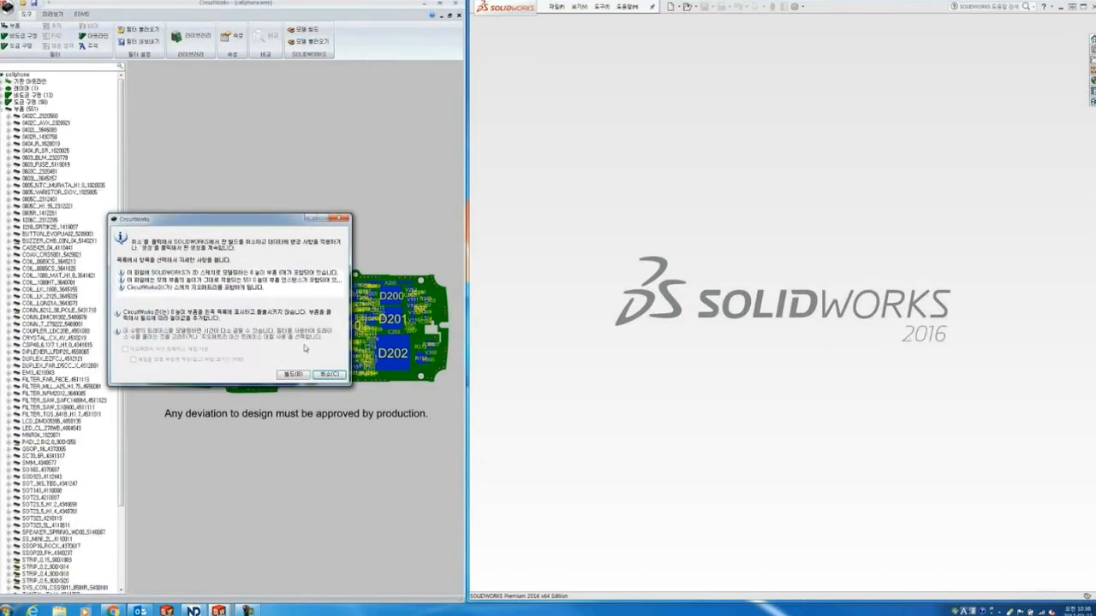
left_click(292, 375)
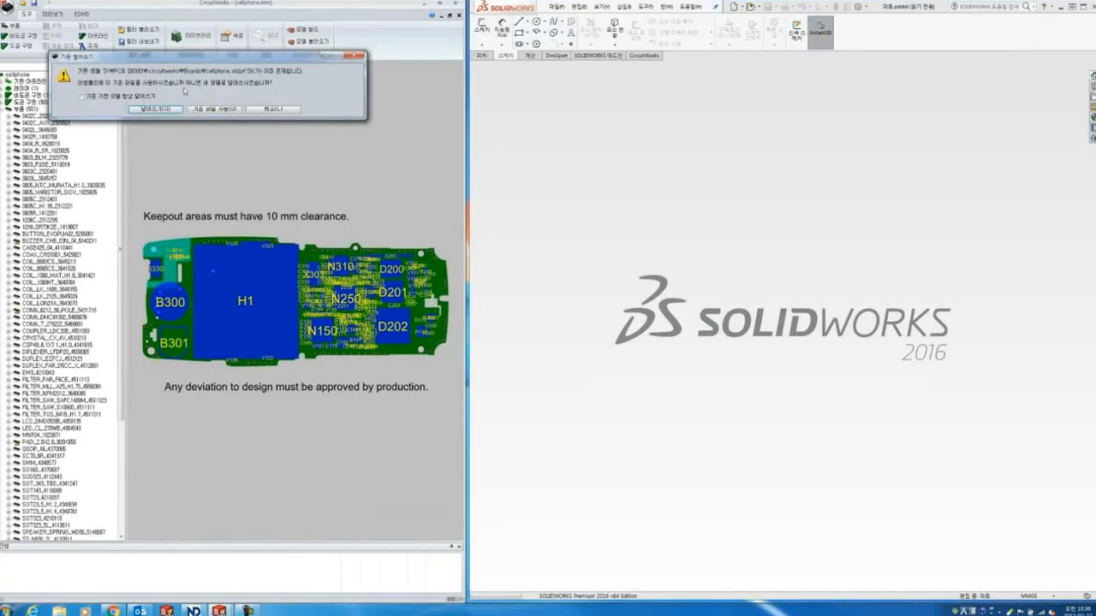
left_click(156, 108)
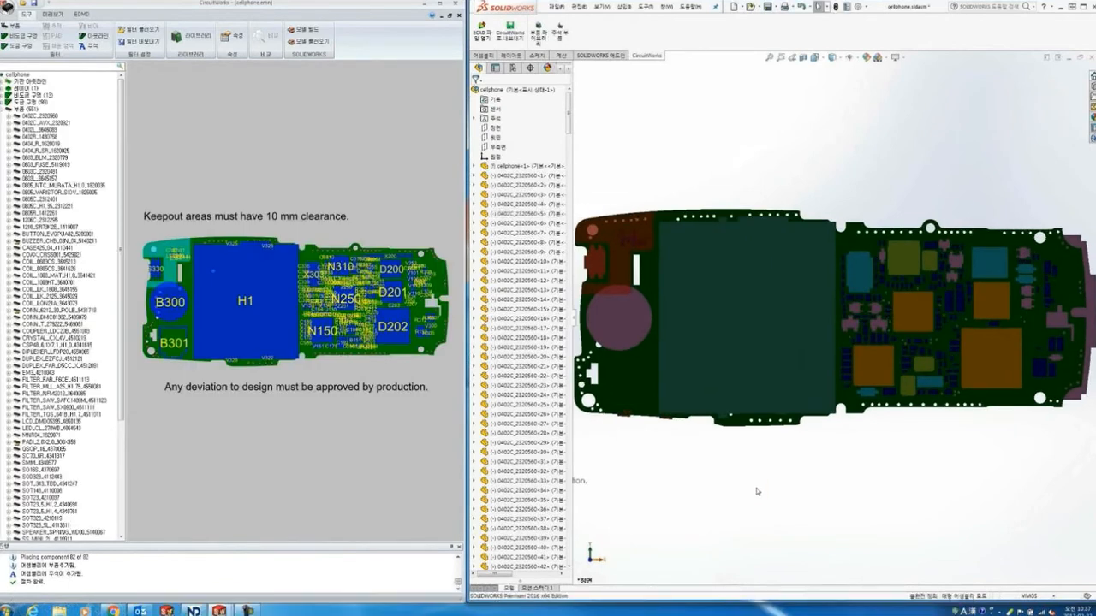
- Open the cellphone board part from the SOLIDWORKS assembly and orient it to the front view
middle_click_drag(910, 311, 838, 432)
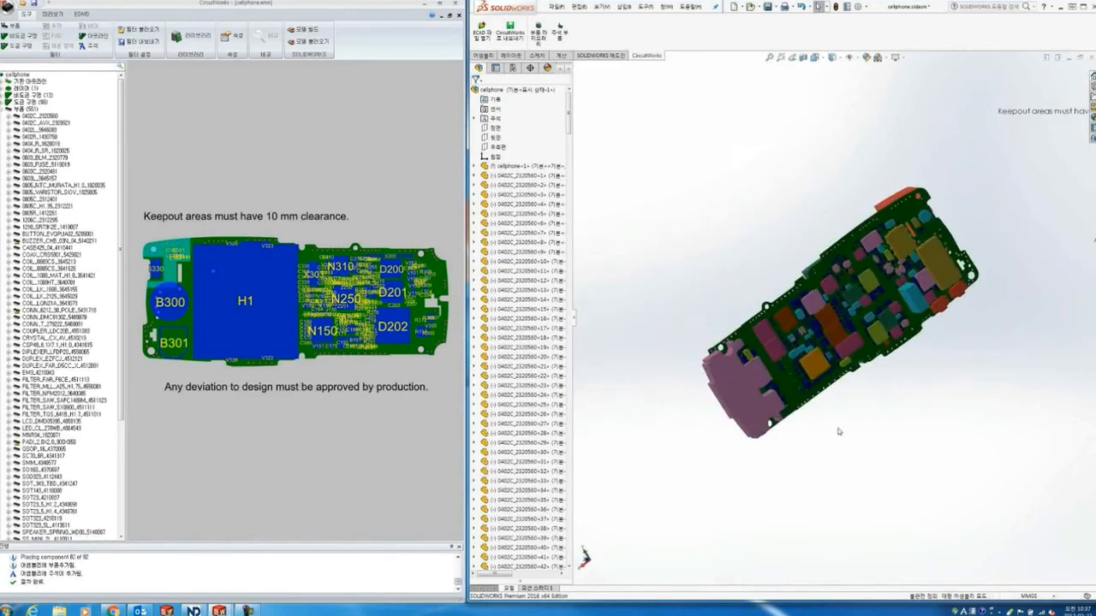
middle_click_drag(701, 422, 826, 399)
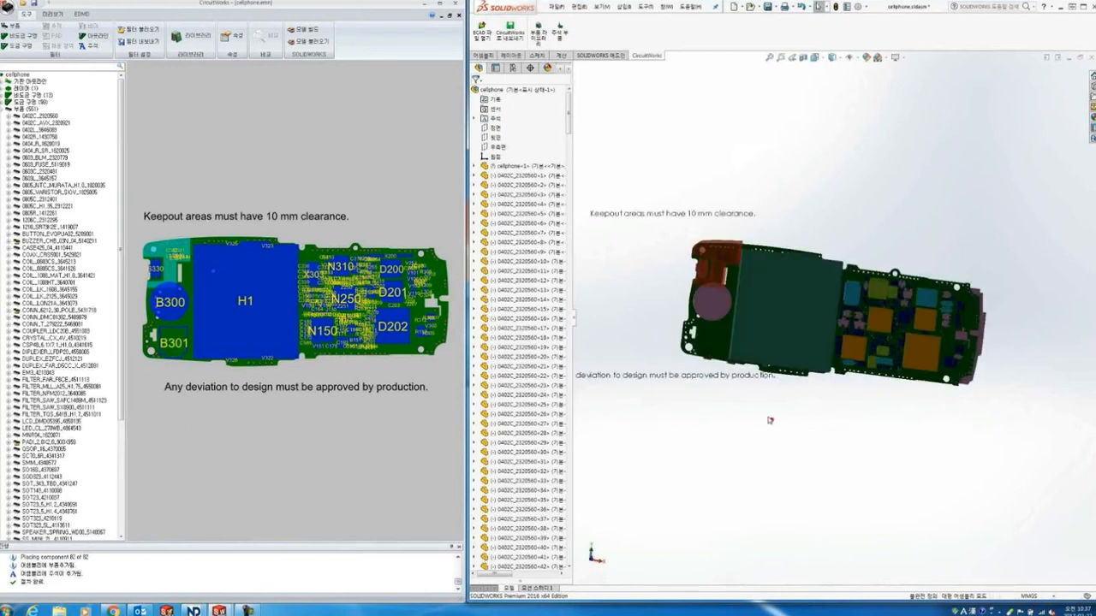
left_click(716, 338)
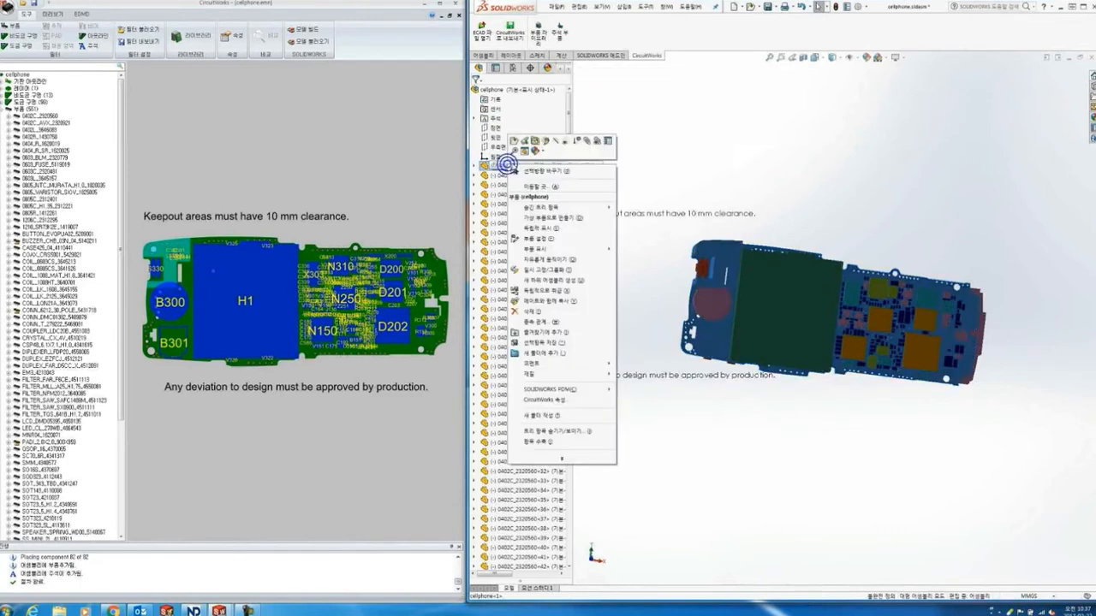
right_click(508, 165)
left_click(513, 143)
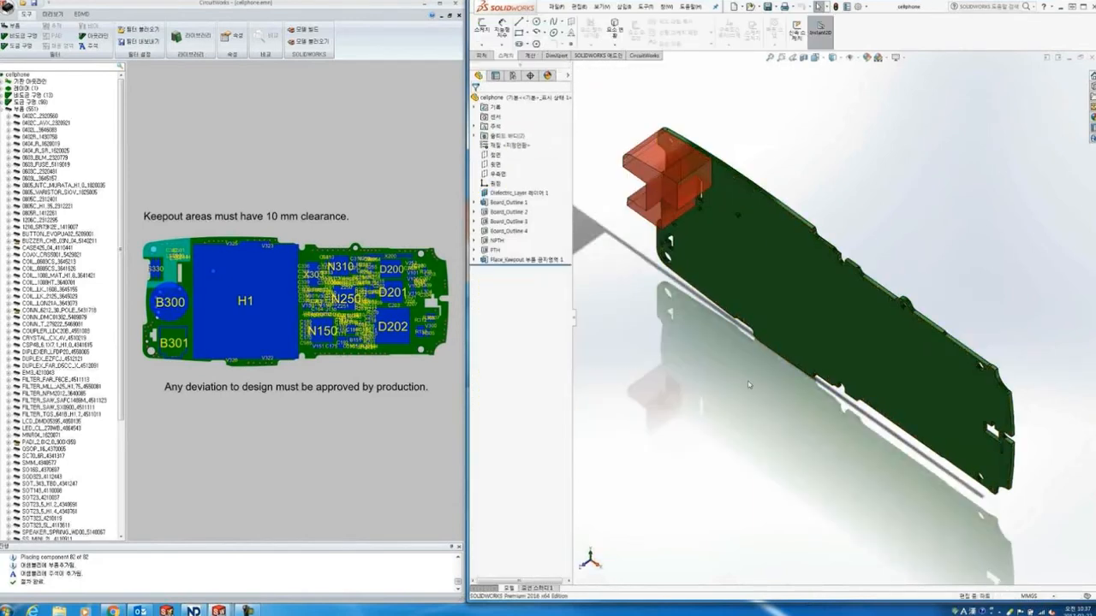
middle_click_drag(867, 361, 913, 297)
key("ctrl+1")
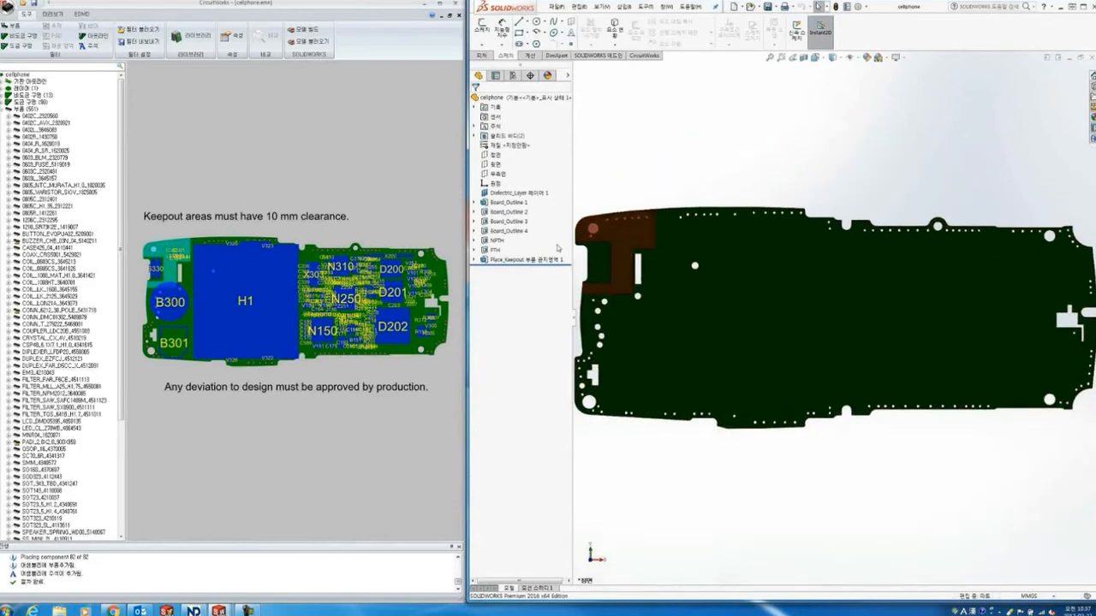
- Edit the sketch of Board_Outline 1 and draw a rectangle about 15 by 8 mm across the board's lower-left edge
left_click(474, 202)
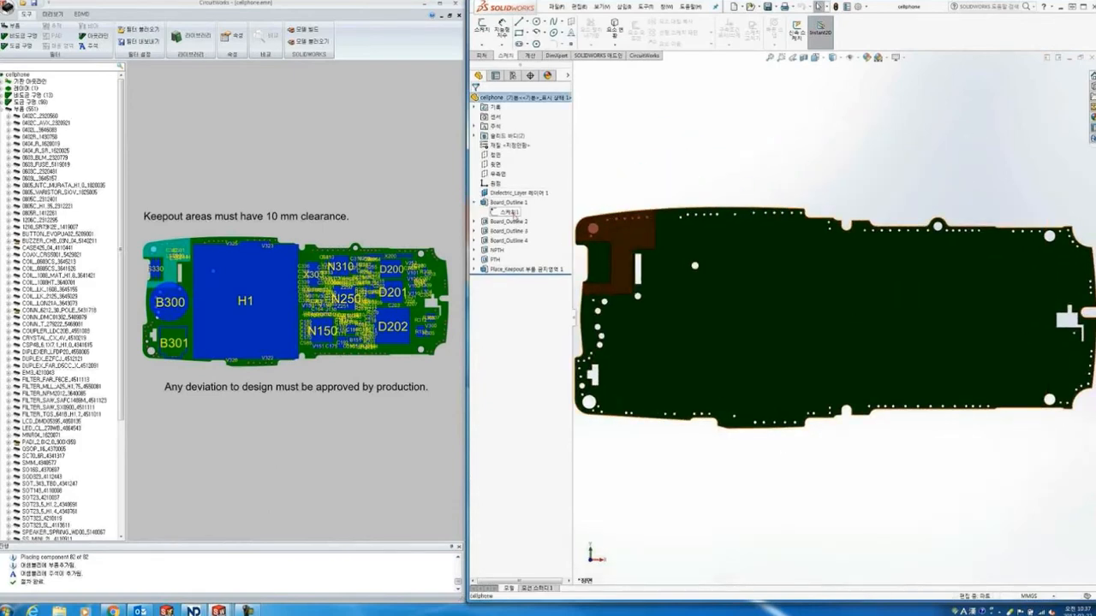
left_click(514, 215)
left_click(519, 191)
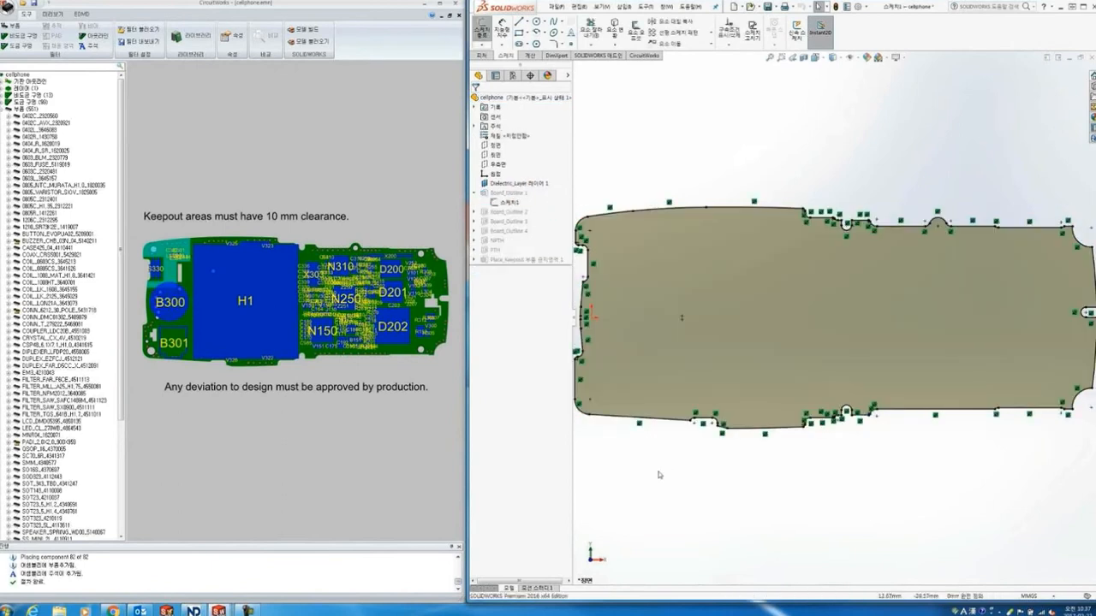
scroll(626, 438, "down", 3)
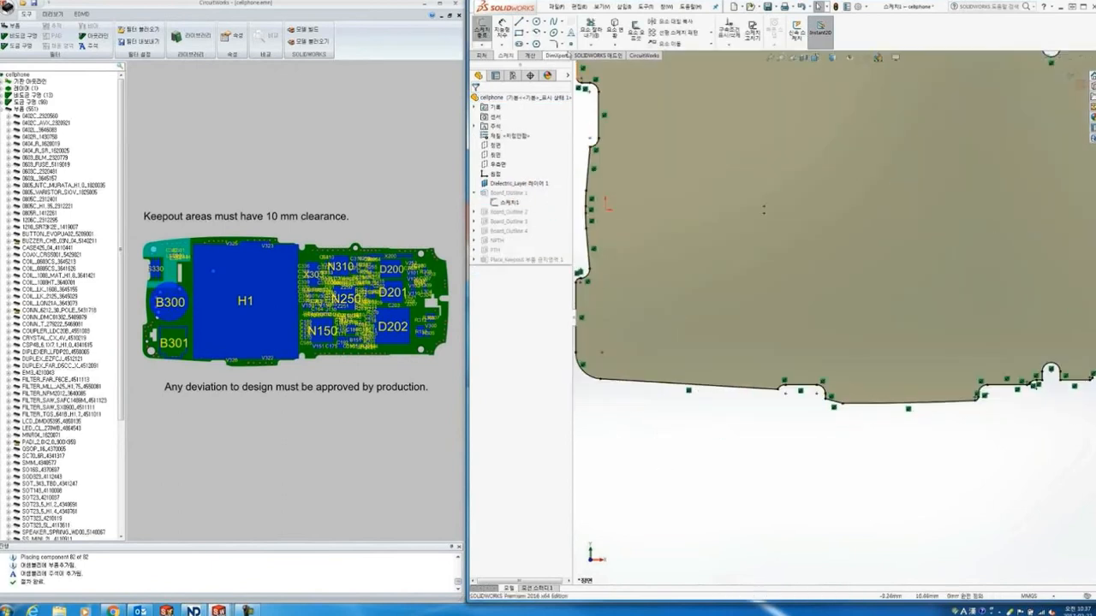
left_click(519, 31)
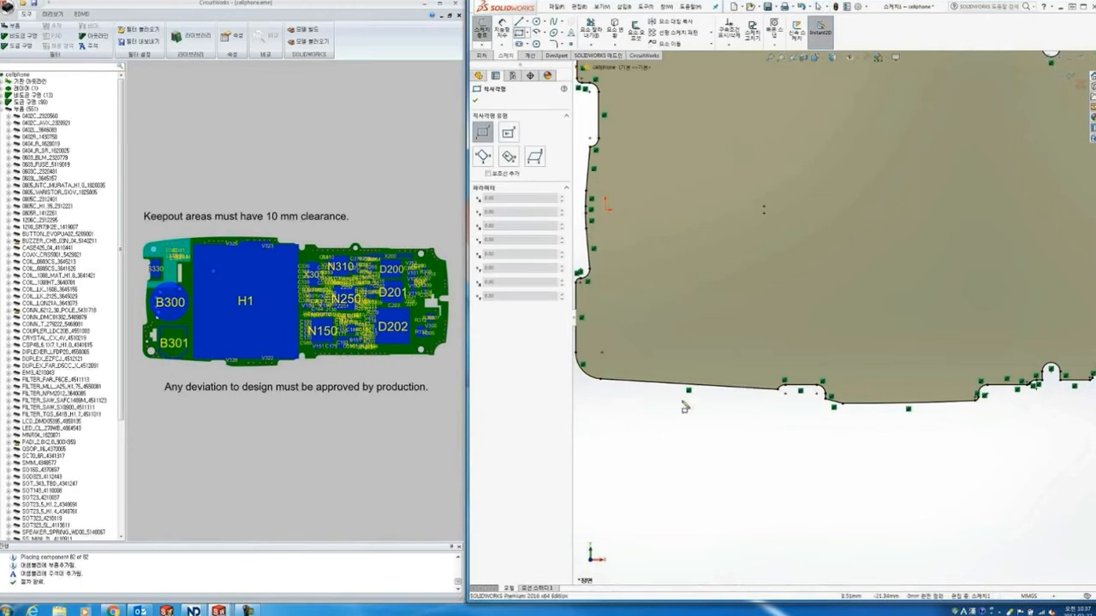
left_click(612, 353)
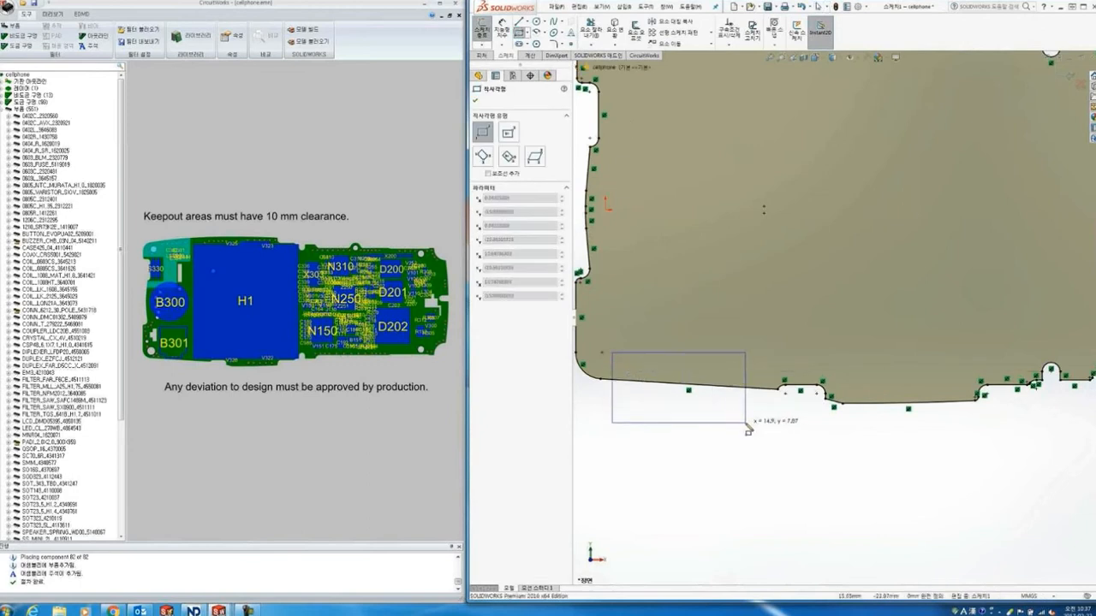
left_click(745, 422)
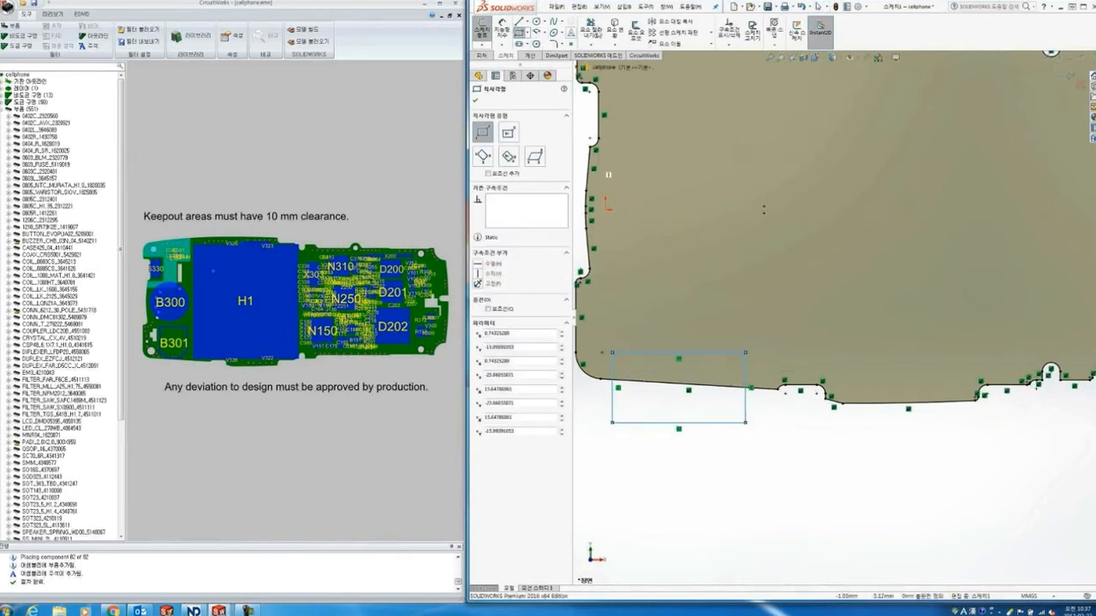
- Trim the rectangle's parts inside the board and the outline edge it spans, leaving a tab joined to the outline
left_click(590, 31)
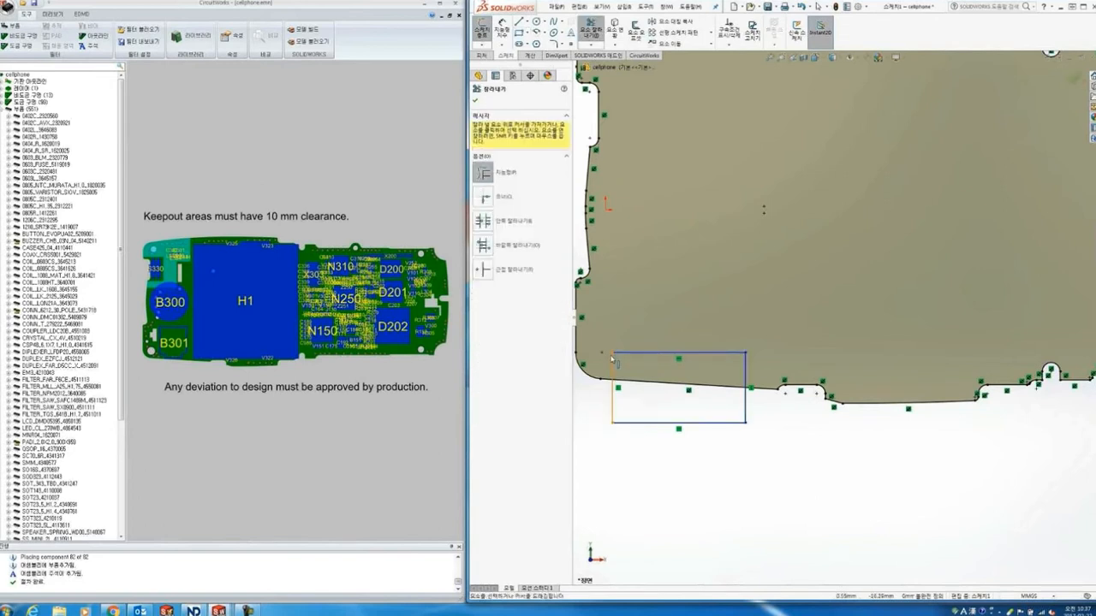
mouse_move(613, 360)
left_mouse_down()
mouse_move(754, 370)
mouse_move(726, 360)
mouse_move(645, 394)
left_mouse_up()
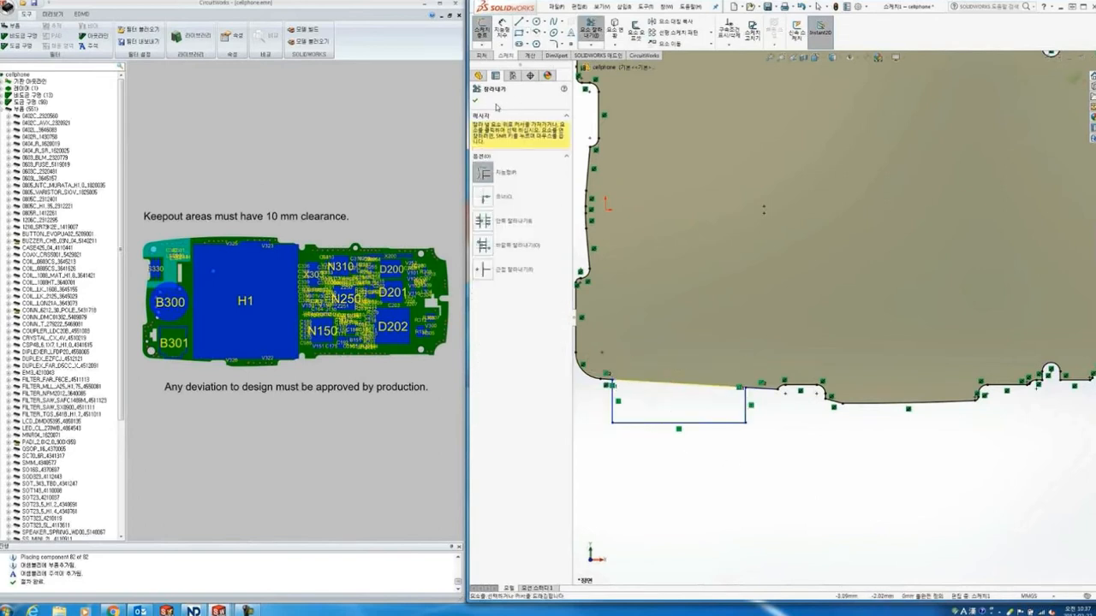
left_click(475, 100)
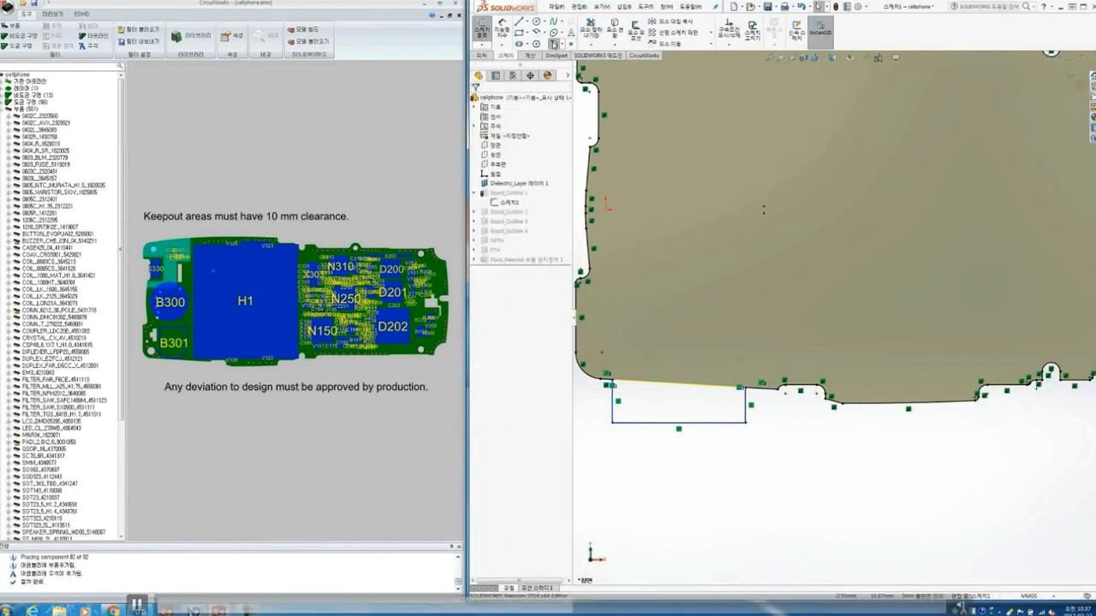
- Round the four corners of the new tab with 1 mm sketch fillets
left_click(553, 43)
left_click(595, 351)
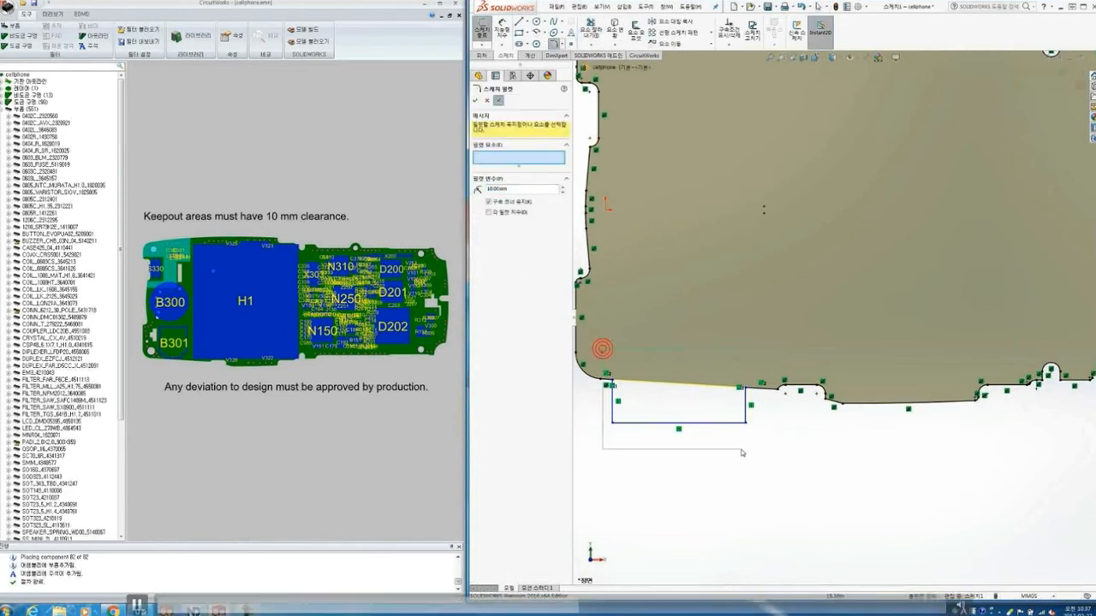
double_click(518, 186)
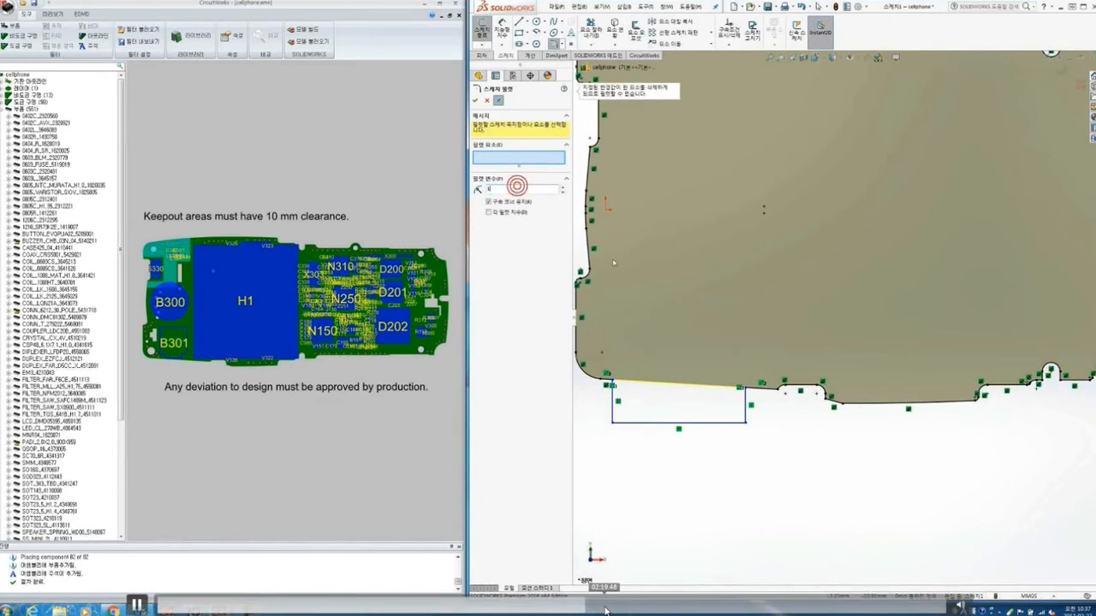
type("1")
left_click_drag(601, 348, 760, 453)
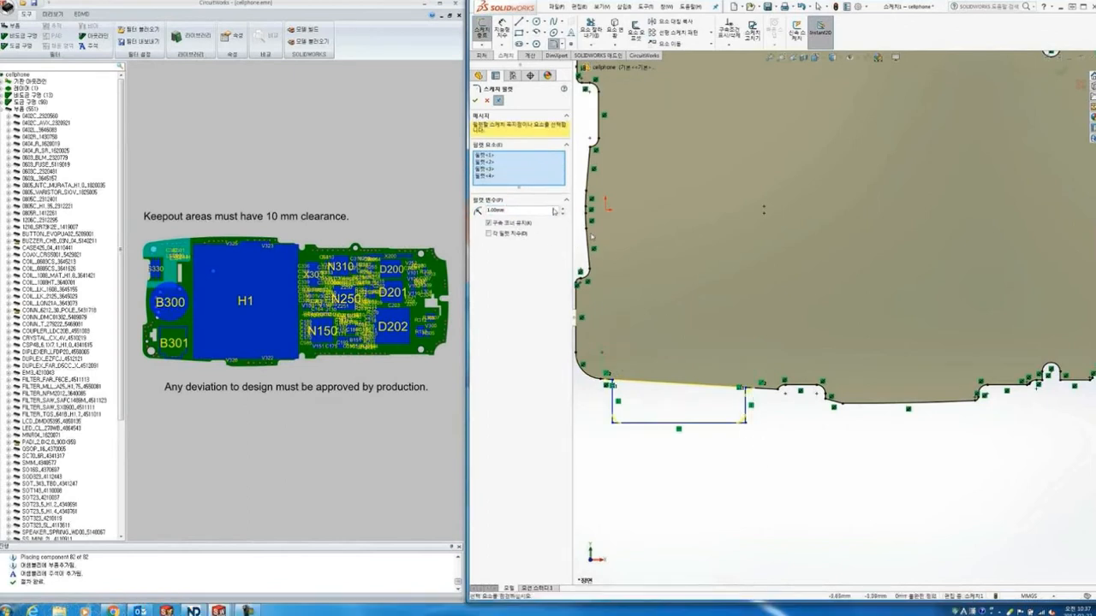
left_click(476, 101)
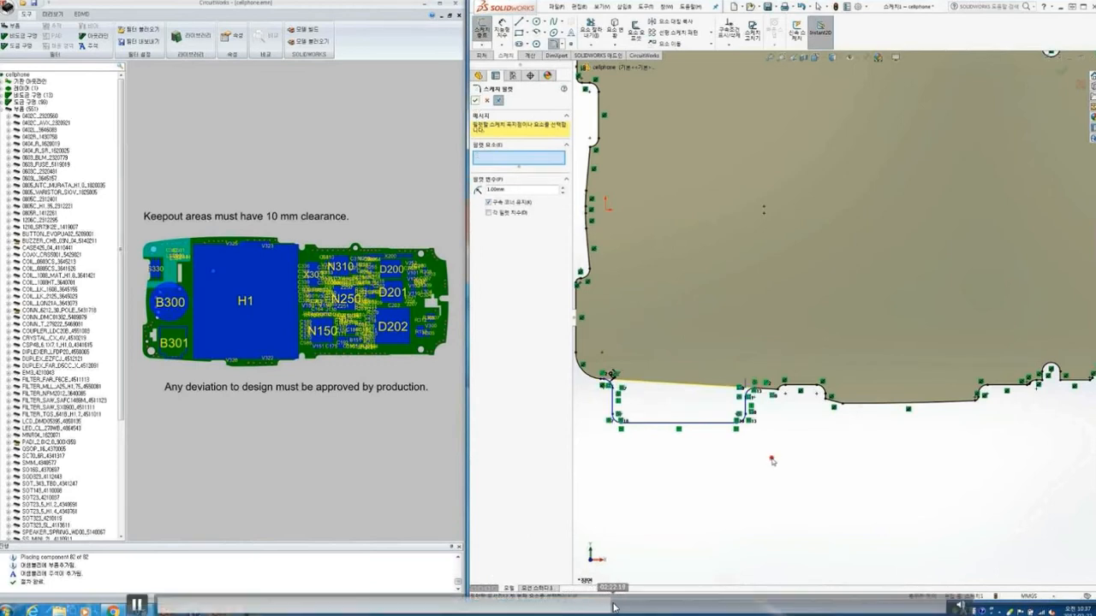
left_click(476, 101)
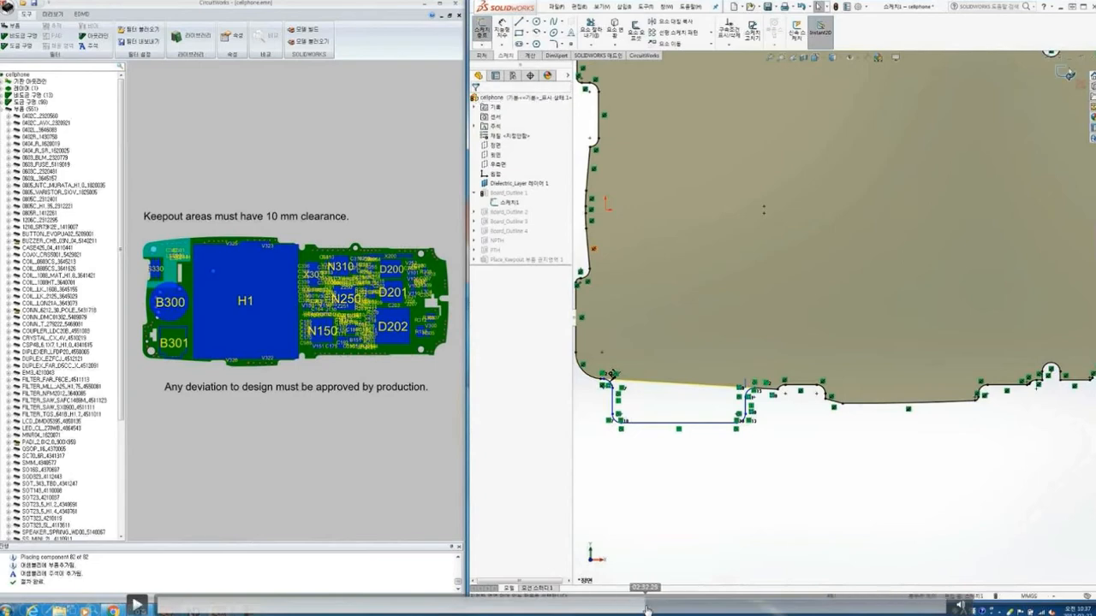
left_click(649, 609)
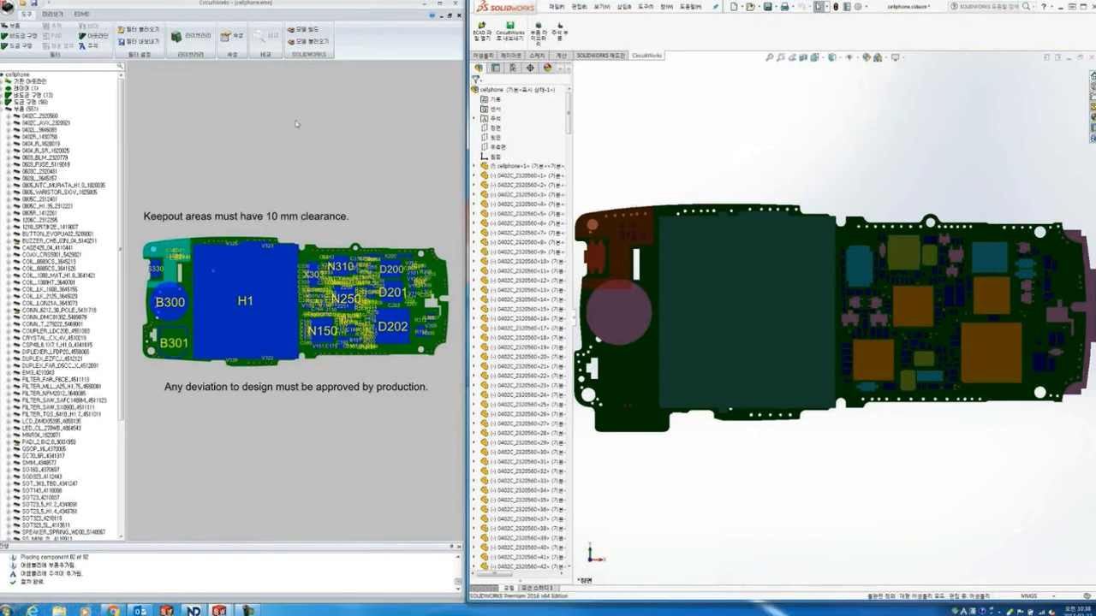
- Load the modified SOLIDWORKS assembly into CircuitWorks and compare it with the original cellphone.emn board
left_click(306, 46)
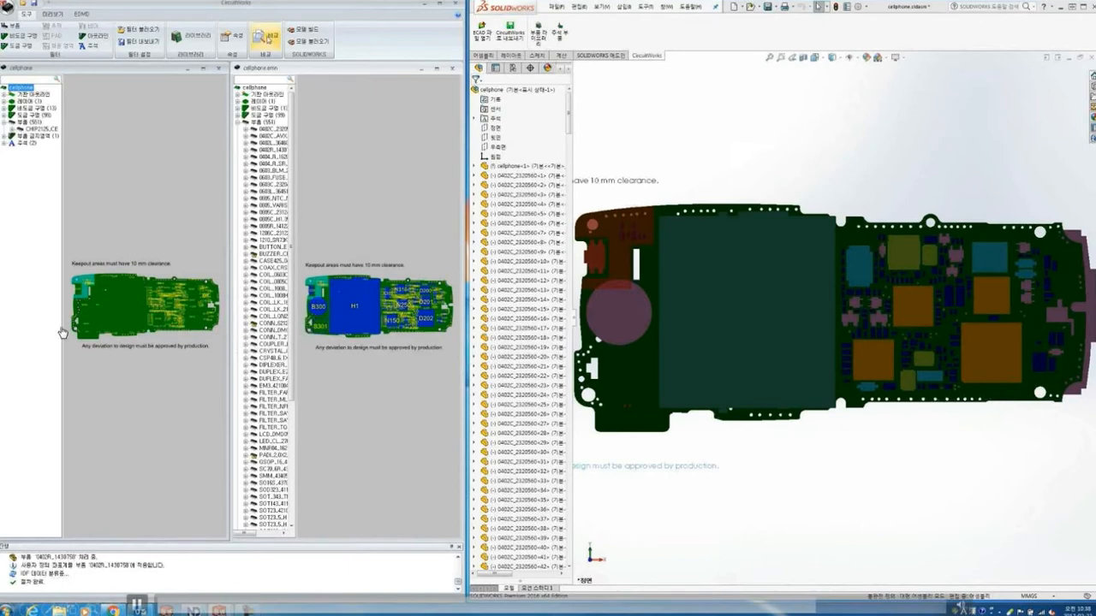
left_click(265, 38)
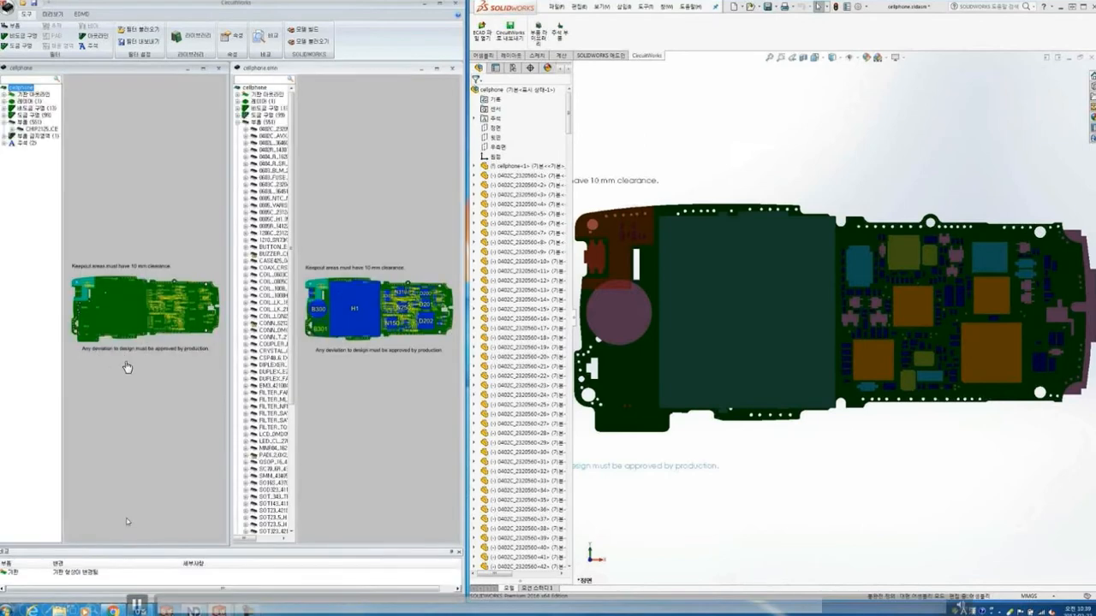
left_click(81, 572)
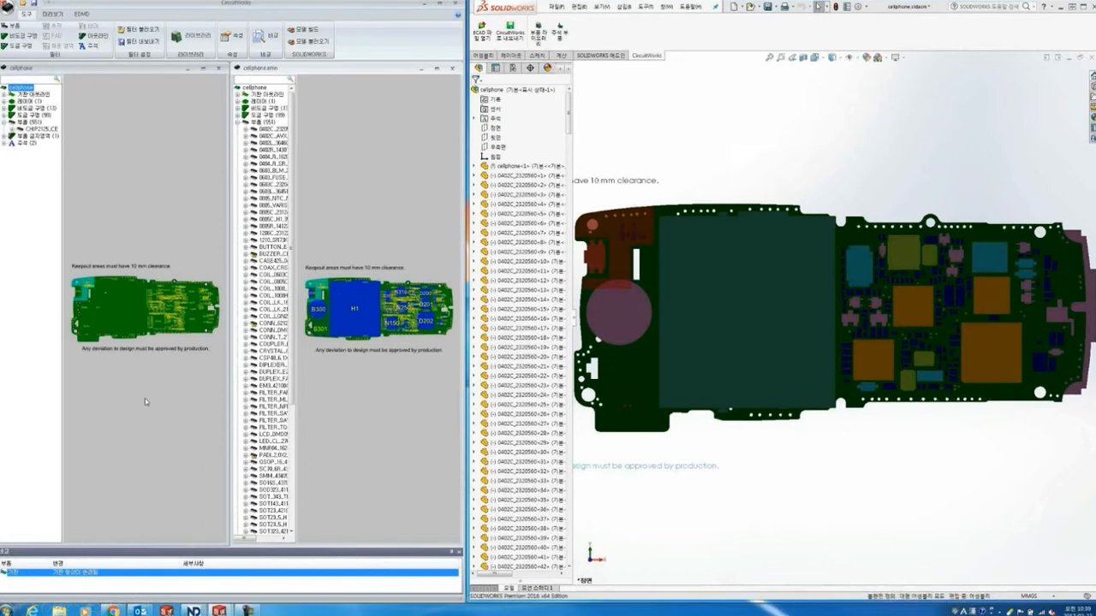
left_click(145, 393)
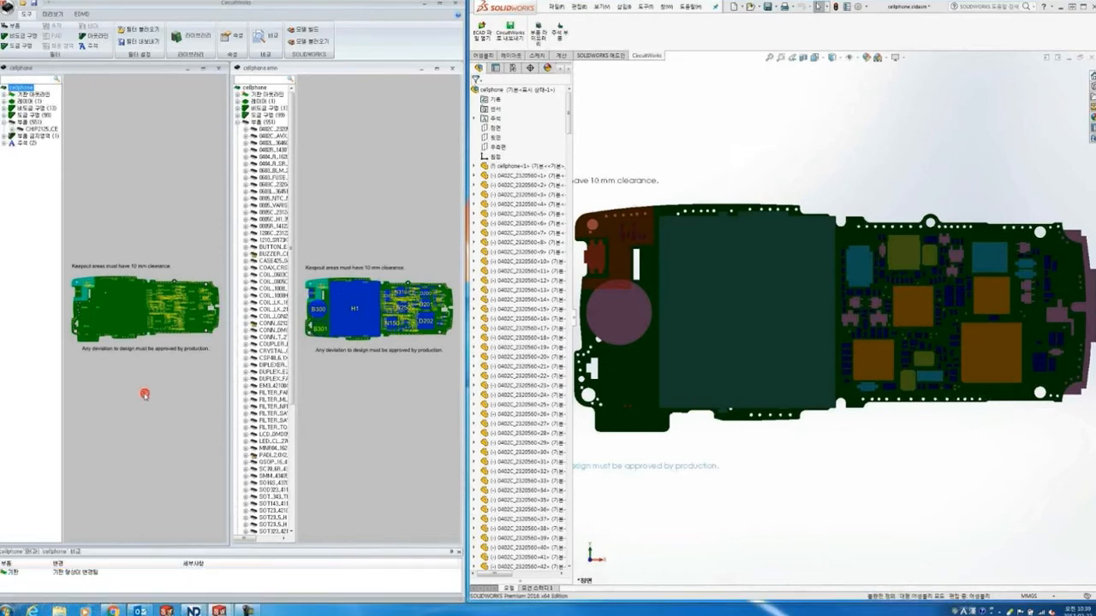
left_click(131, 215)
- Save the modified board in the IDF 3.0 folder as an IDF 3.0 file named cellphone_2
left_click(7, 7)
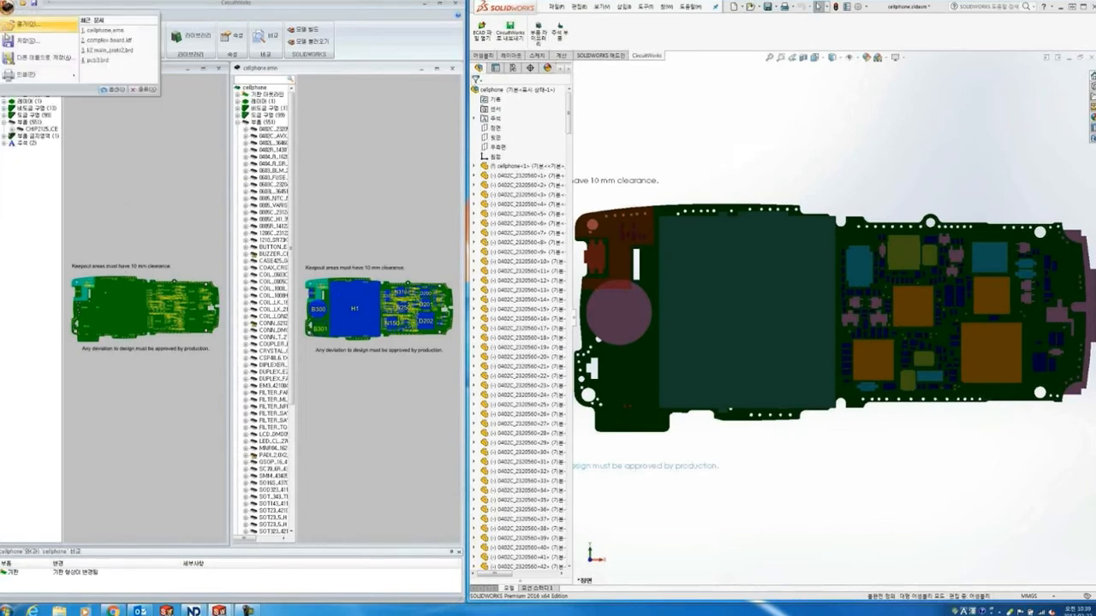
left_click(41, 57)
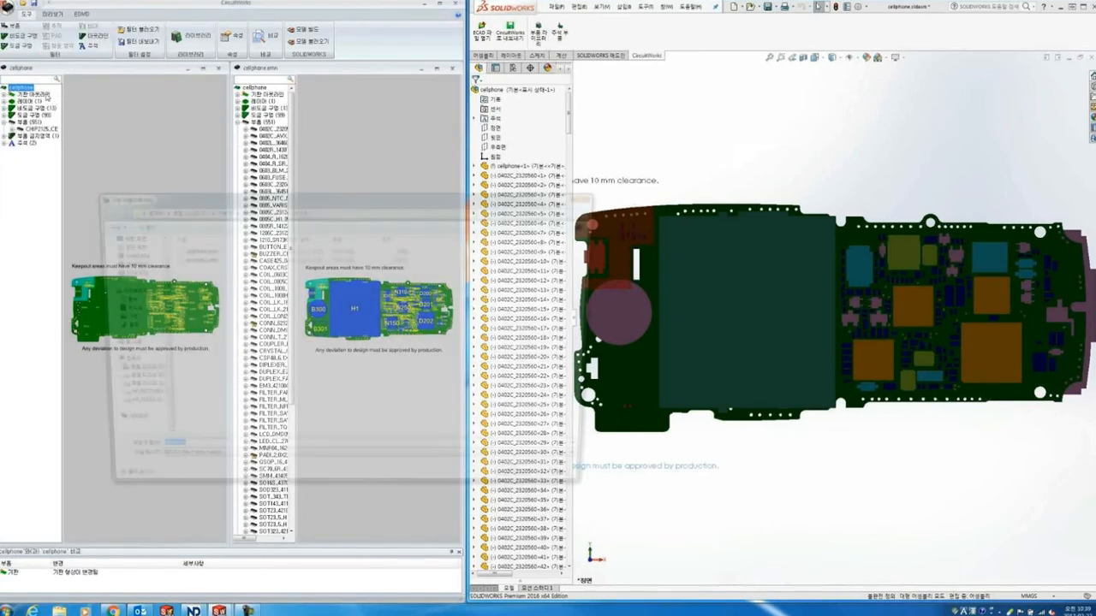
left_click(205, 456)
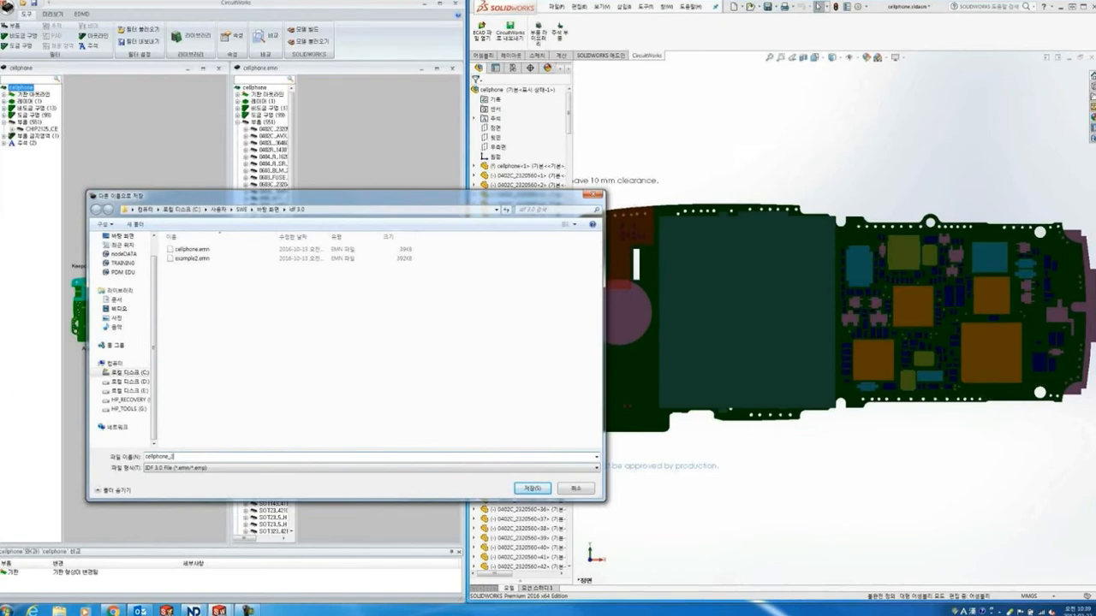
left_click(531, 489)
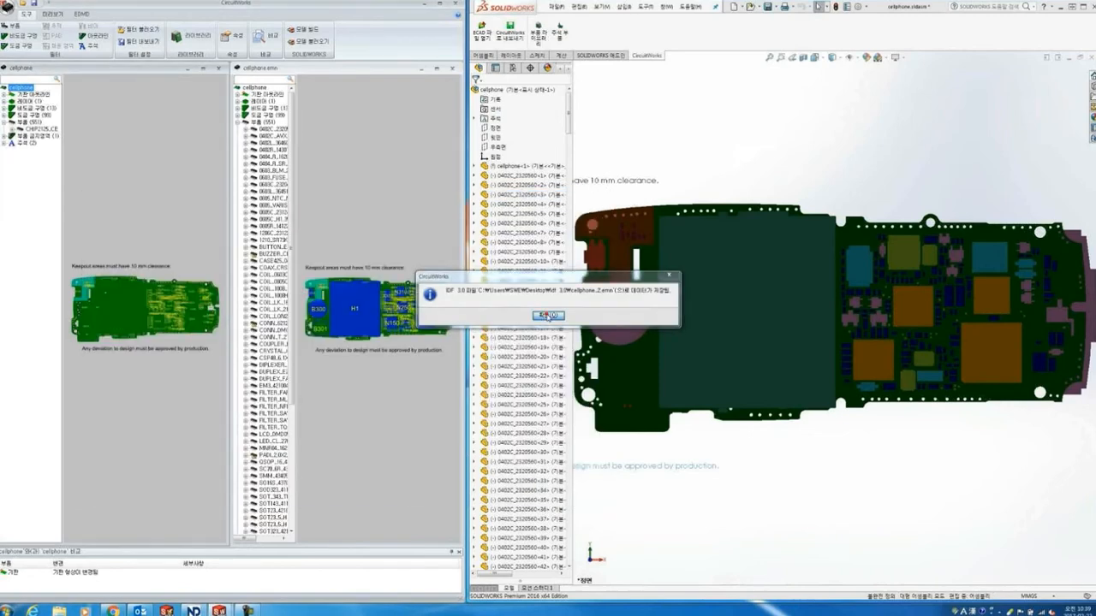
left_click(546, 316)
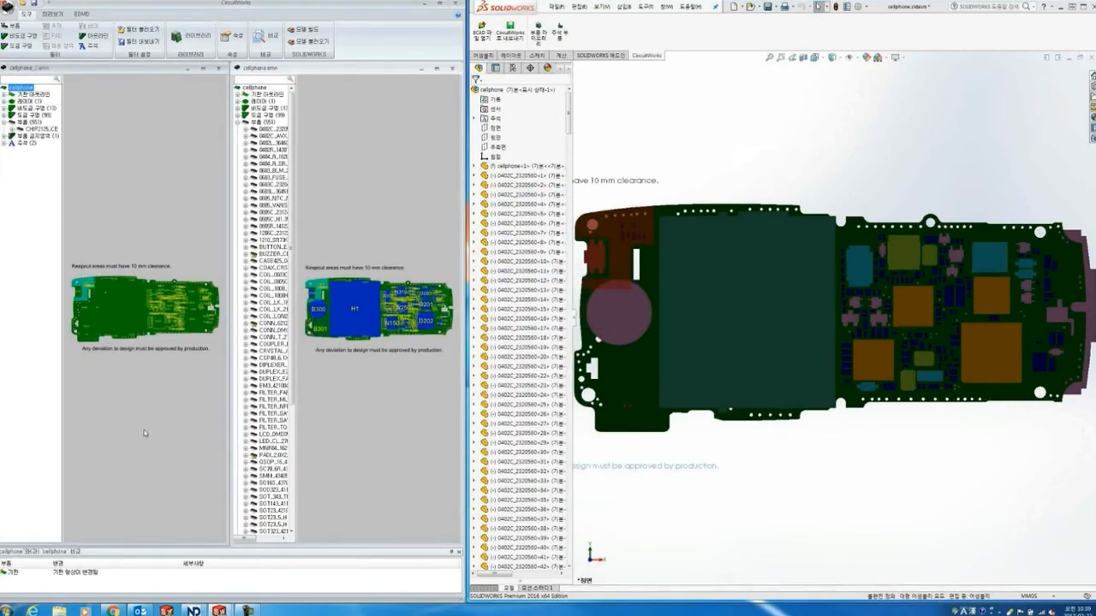
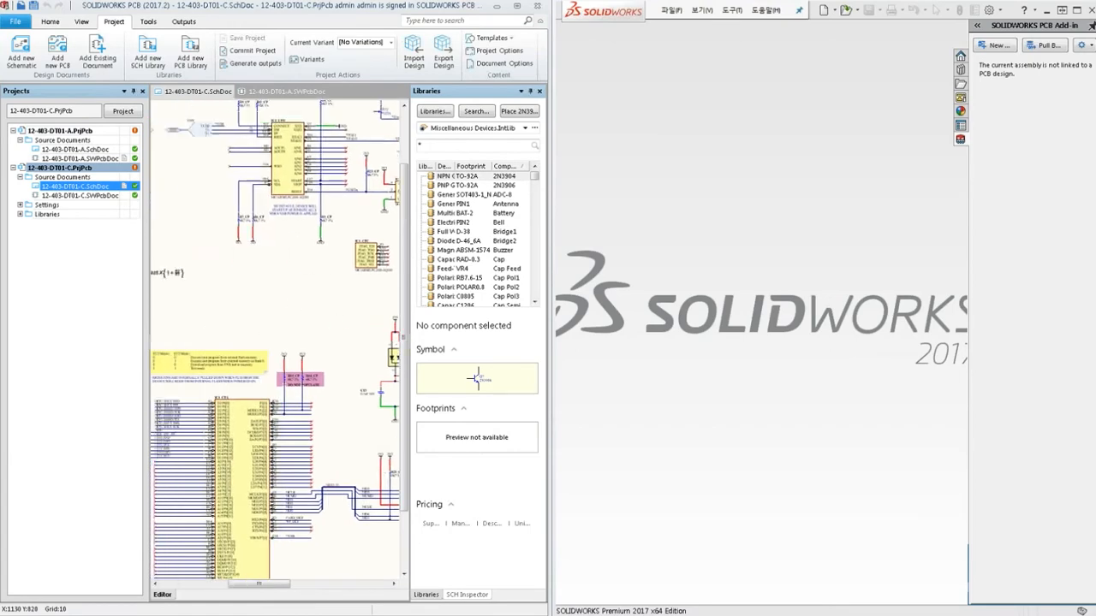
- Look over the component and wiring areas of the 12-403-DT01-C schematic in SOLIDWORKS PCB
right_click_drag(245, 261, 335, 369)
right_click_drag(188, 311, 294, 234)
right_click_drag(238, 457, 197, 442)
right_click_drag(236, 410, 152, 450)
right_click_drag(361, 307, 168, 306)
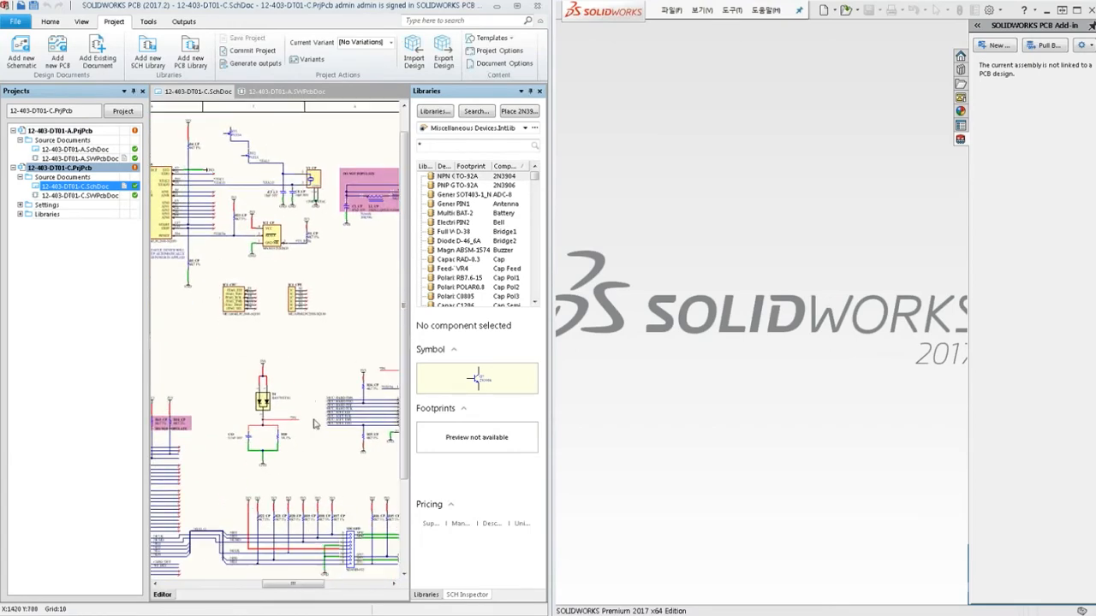
right_click_drag(317, 424, 271, 376)
- Push the 12-403-DT01-A board document with the comment "pCB외형좀 만들어주세요"
left_click(299, 94)
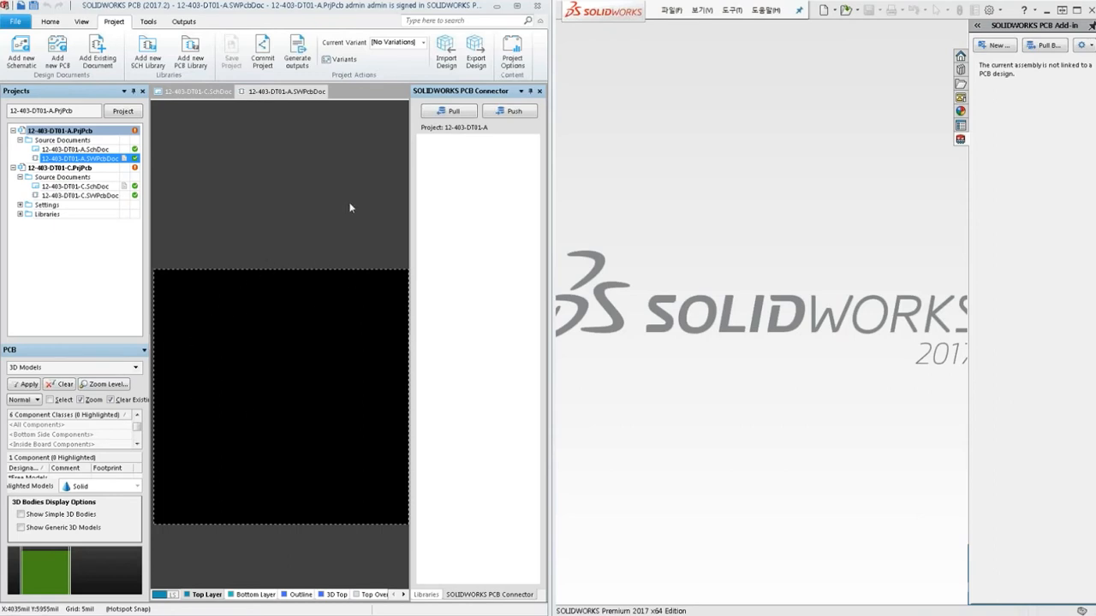
left_click(510, 112)
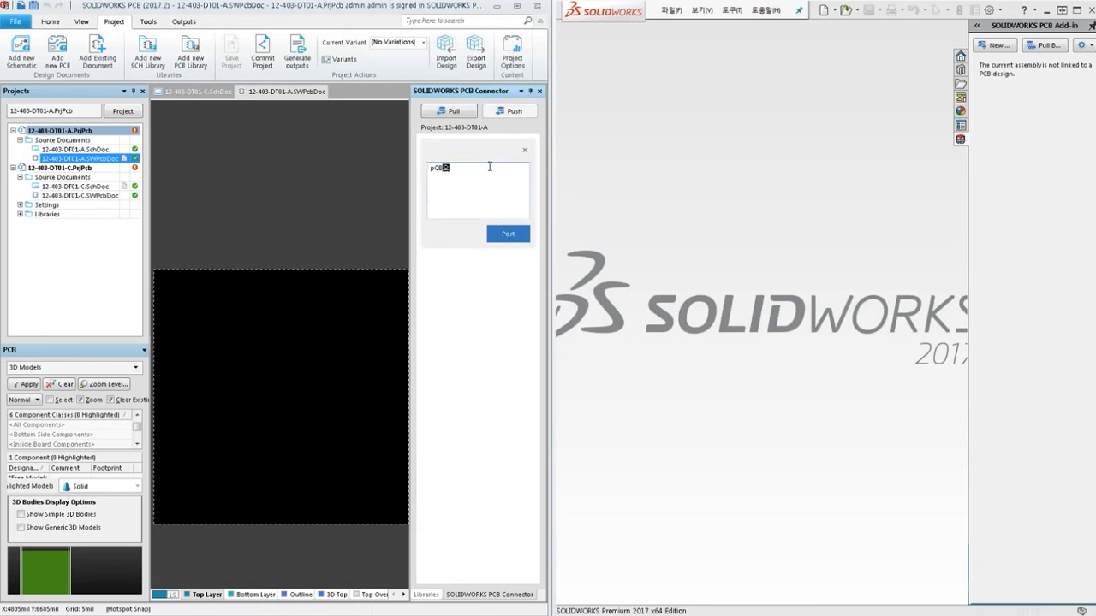
type("pCB외형좀 만들ㅇ")
type("주세요")
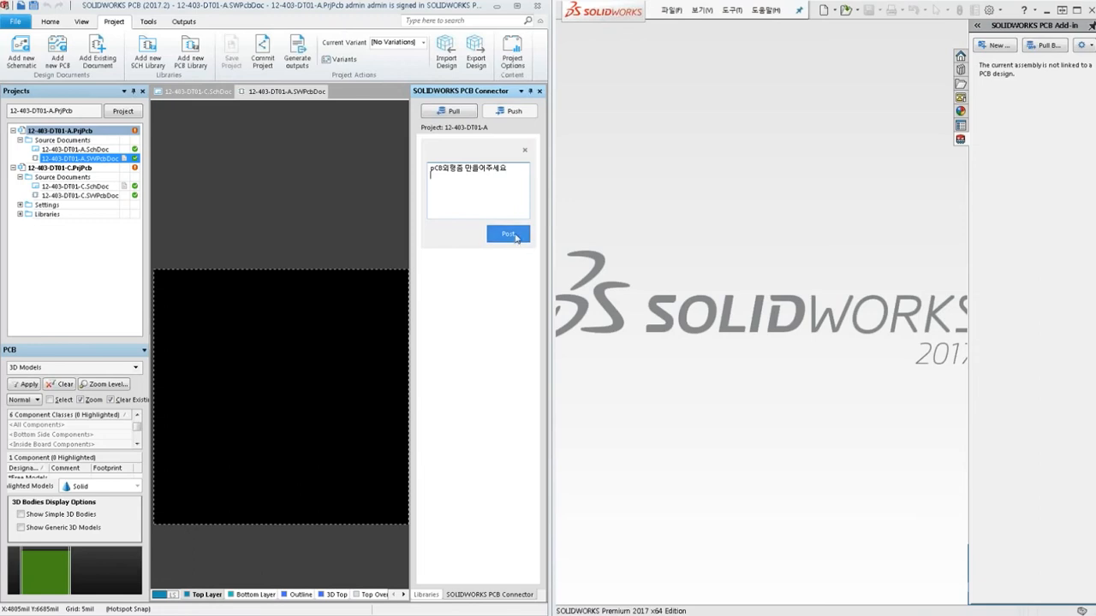
left_click(514, 236)
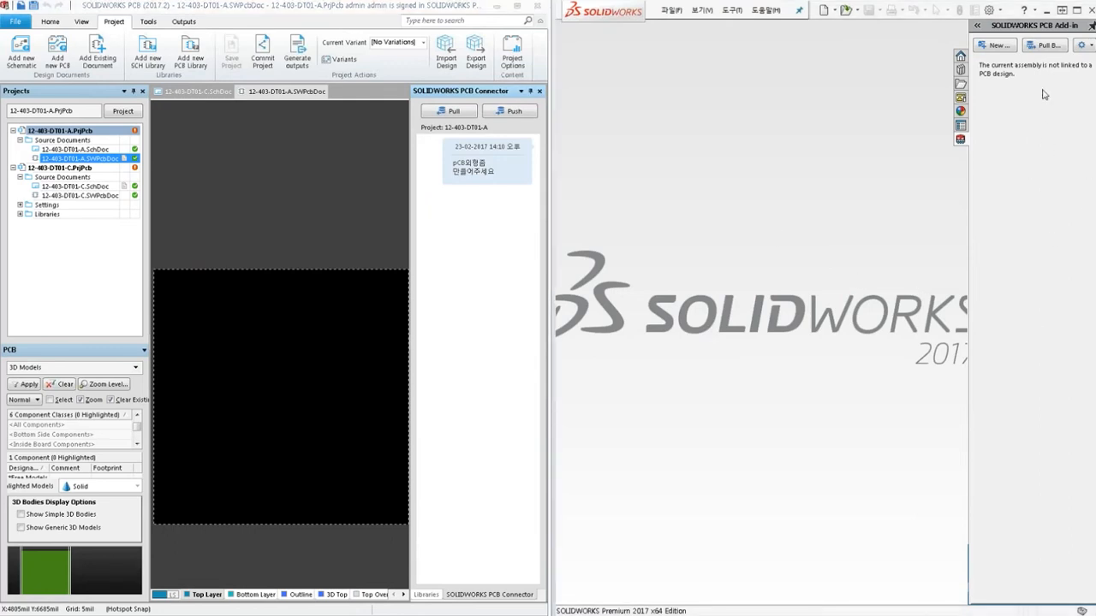
- In SOLIDWORKS, pull the board of managed project 12-403-DT01-A and save its assembly as 12-403-DT01-A on the desktop
left_click(1049, 47)
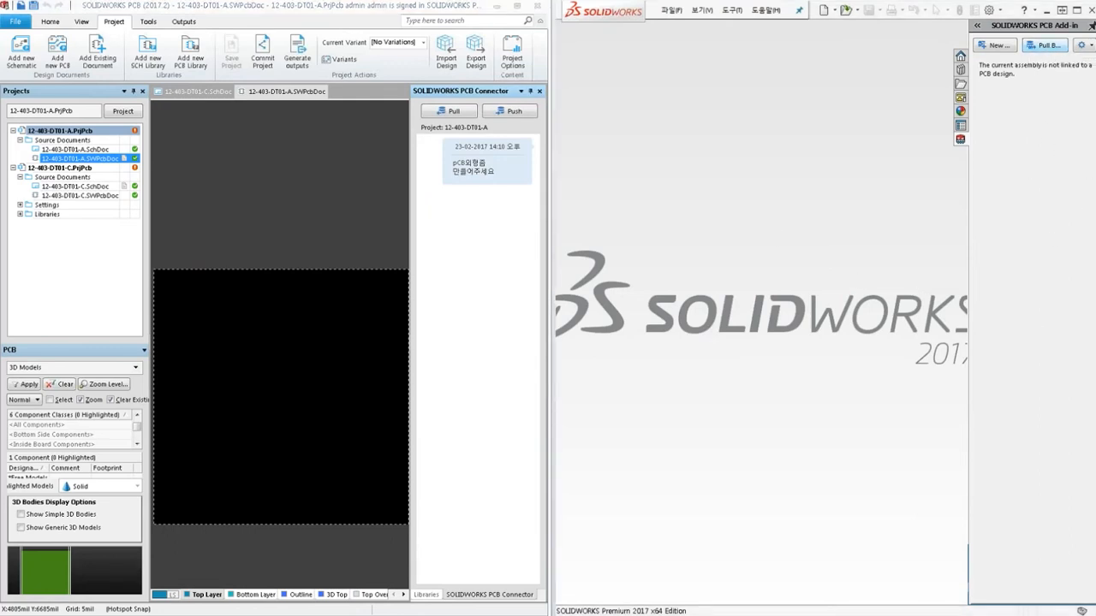
left_click(383, 256)
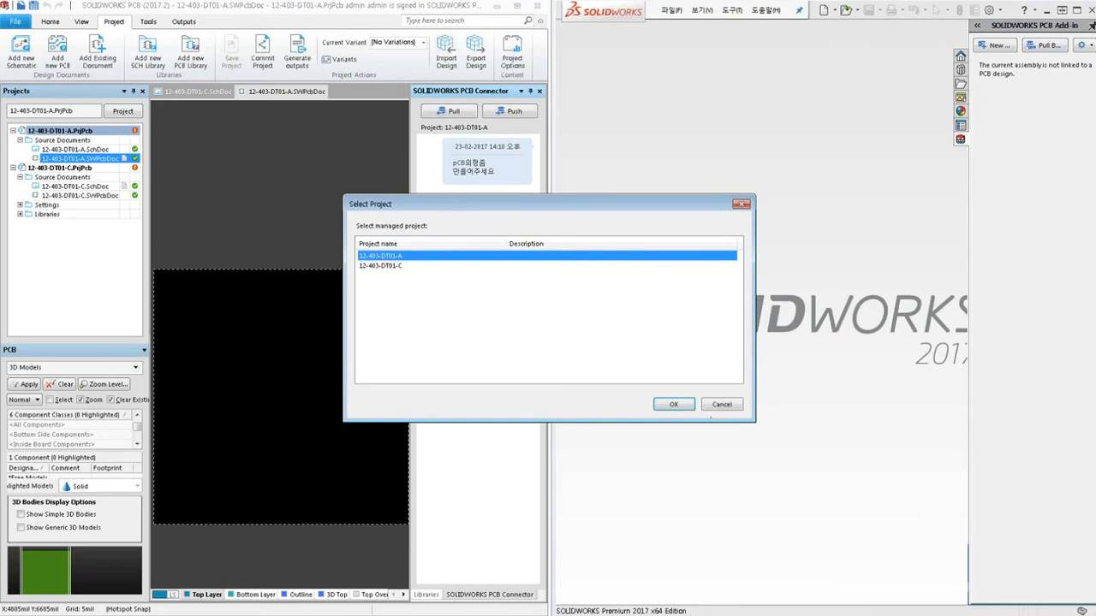
left_click(674, 404)
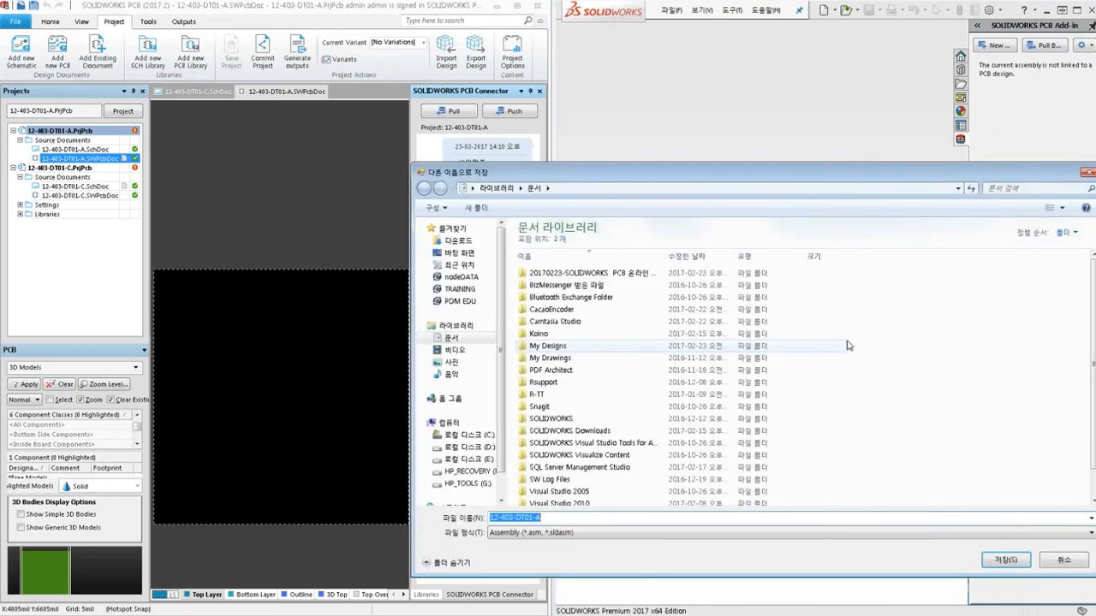
left_click(459, 252)
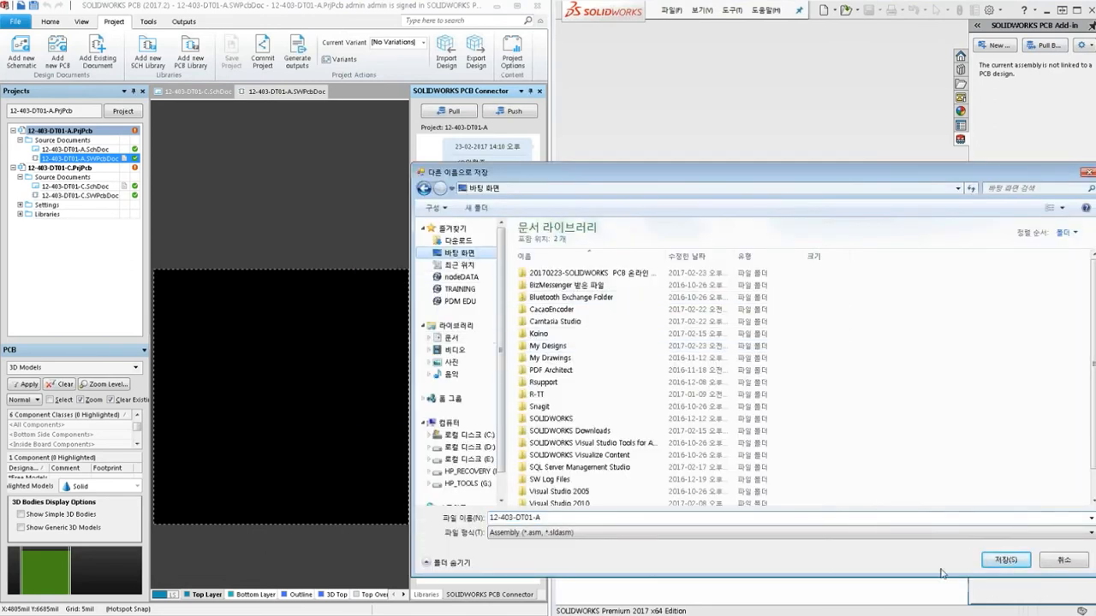
left_click(1006, 561)
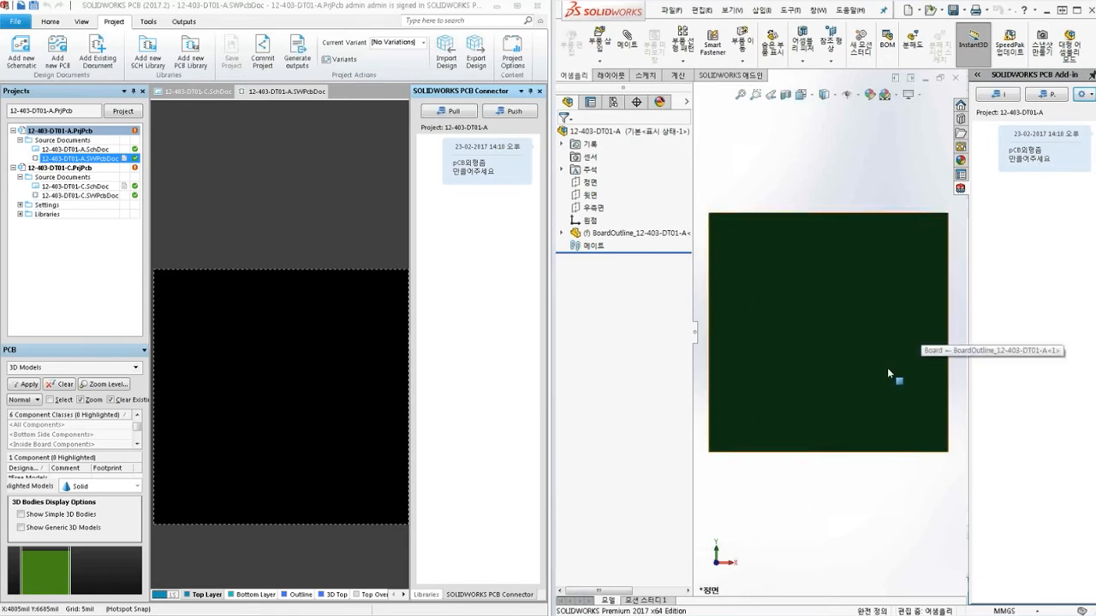
- Open the 10-403-DT01-A case assembly from the SW PCB Webinar folder on the desktop
left_click(672, 10)
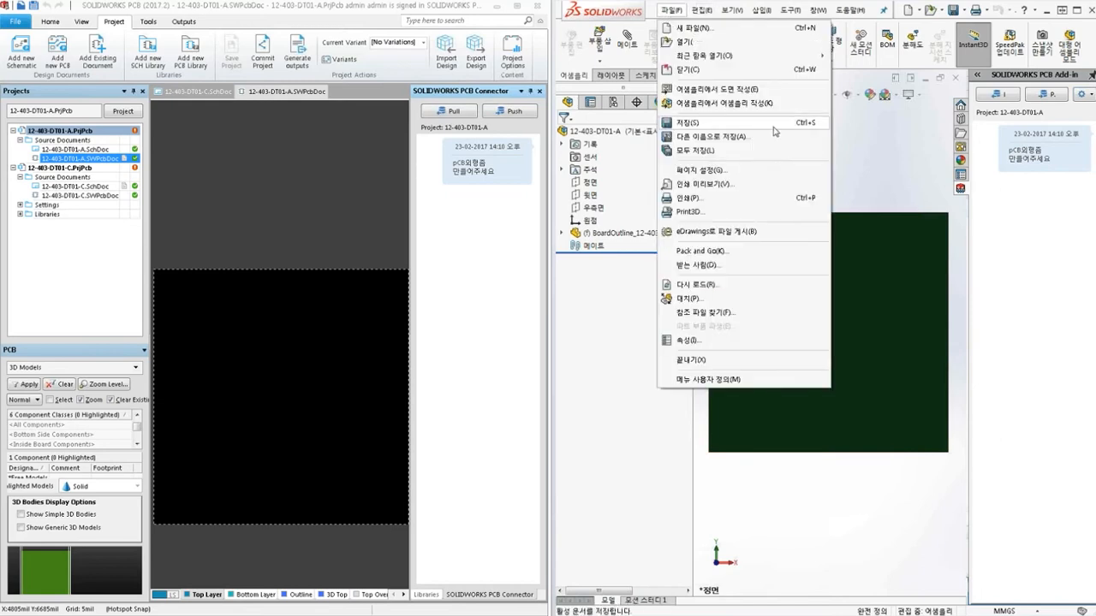
left_click(745, 41)
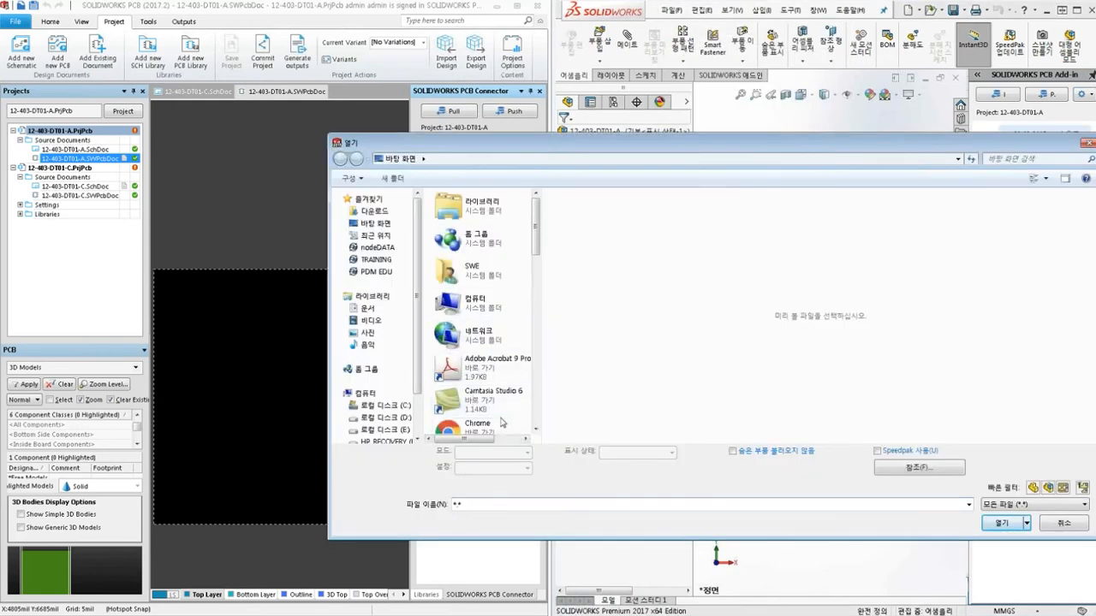
scroll(502, 422, "down", 6)
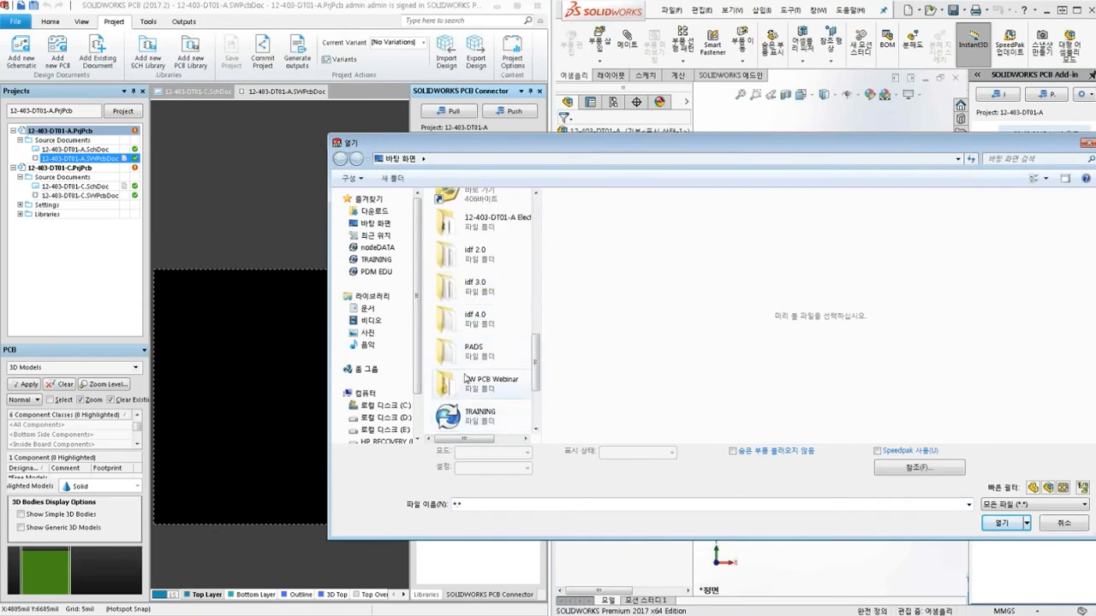
double_click(467, 378)
left_click(470, 212)
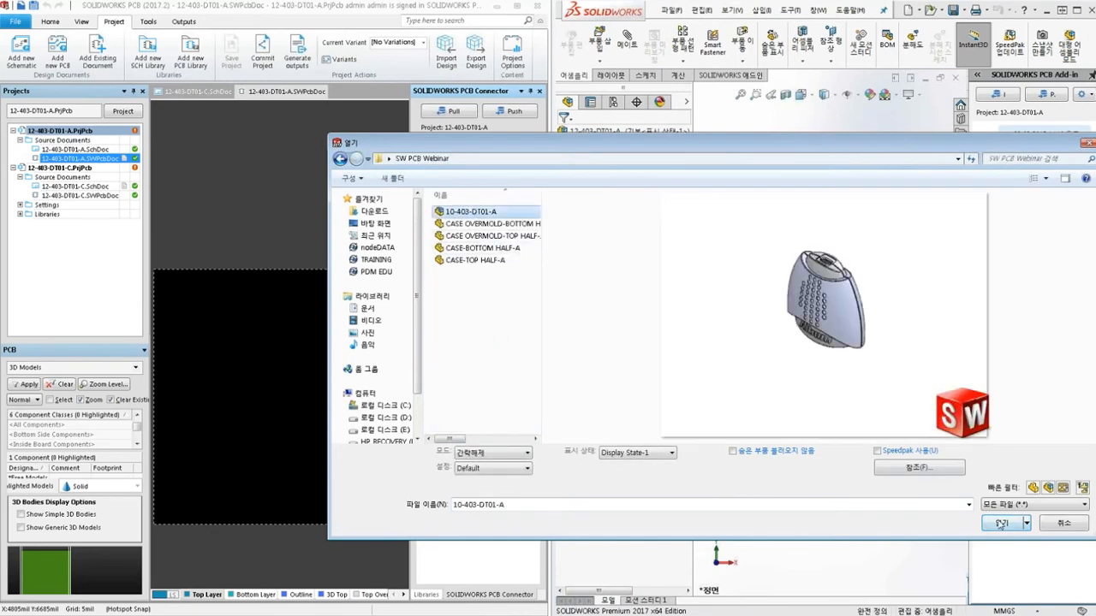
left_click(1001, 523)
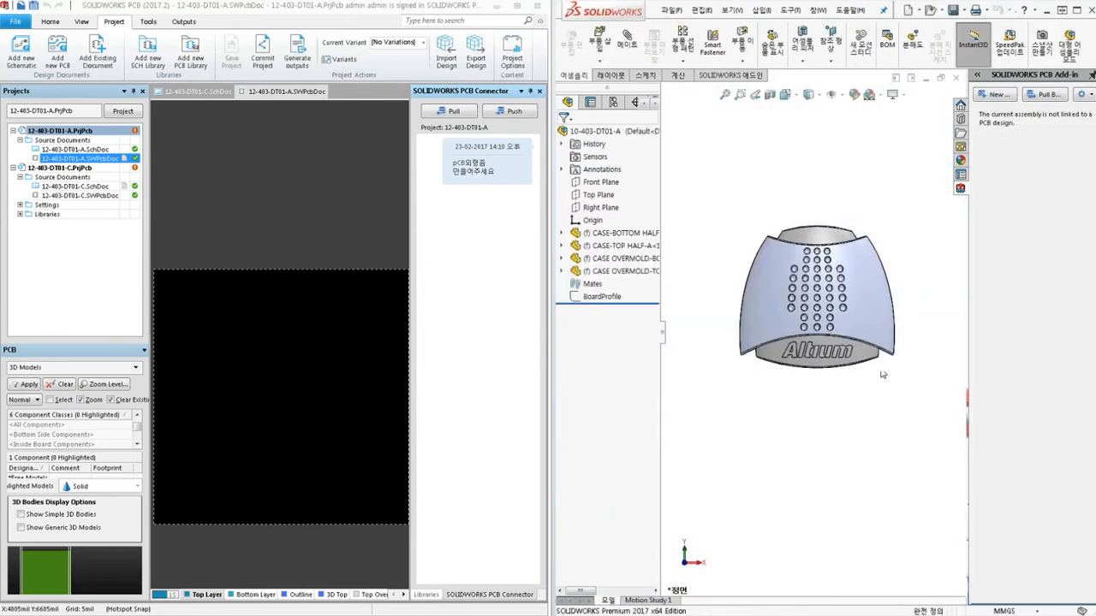
- Hide the top overmold and CASE-TOP HALF-A components to expose the inside of the case bottom
middle_click_drag(882, 374, 858, 404)
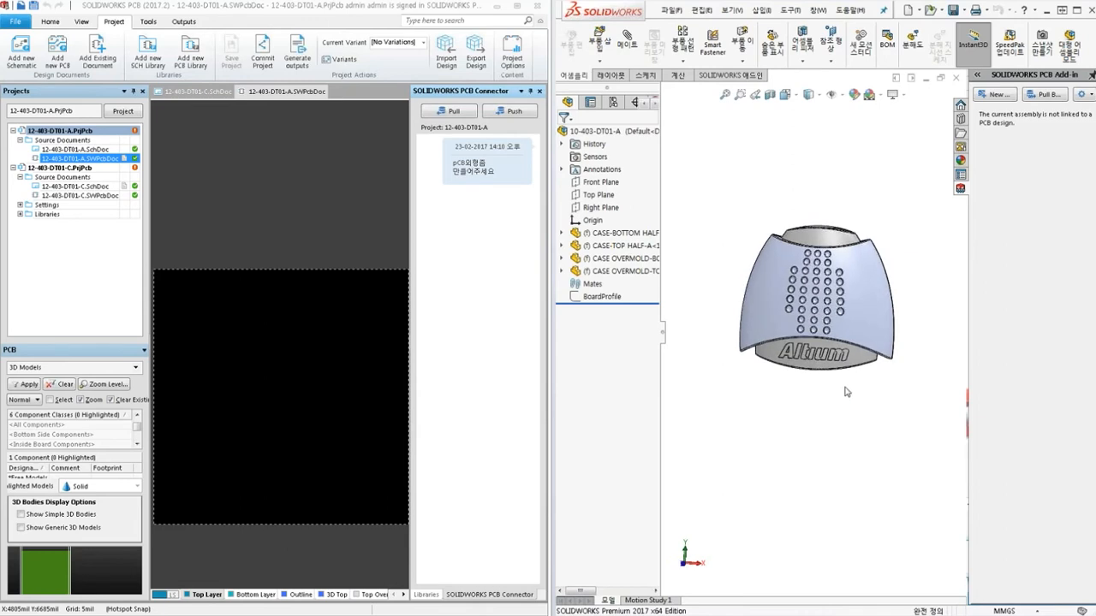
key("ctrl+1")
left_click(859, 291)
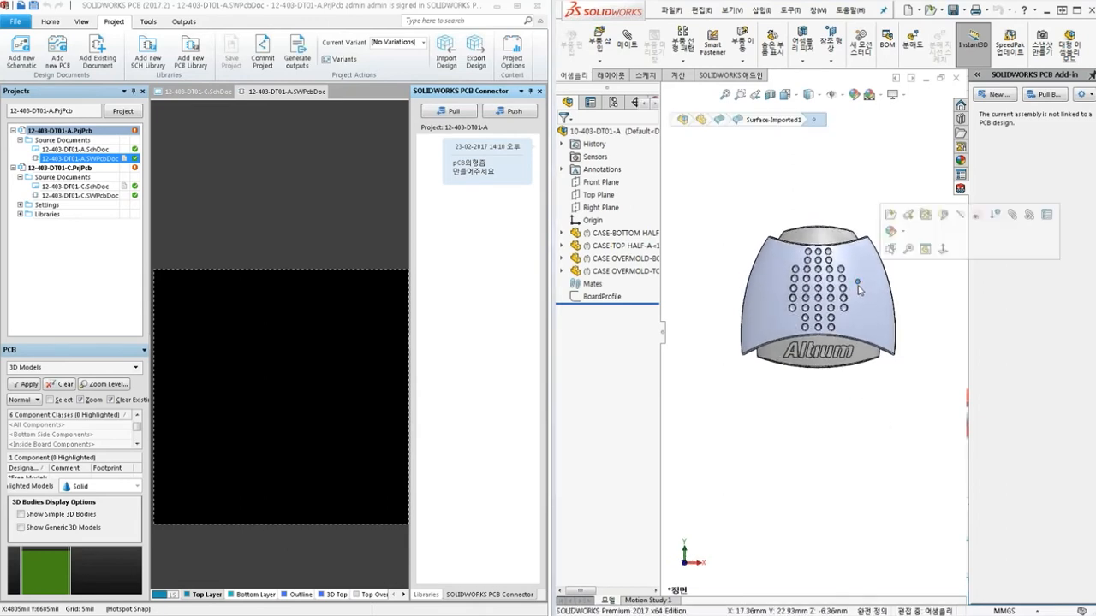
left_click(857, 306)
key("Tab")
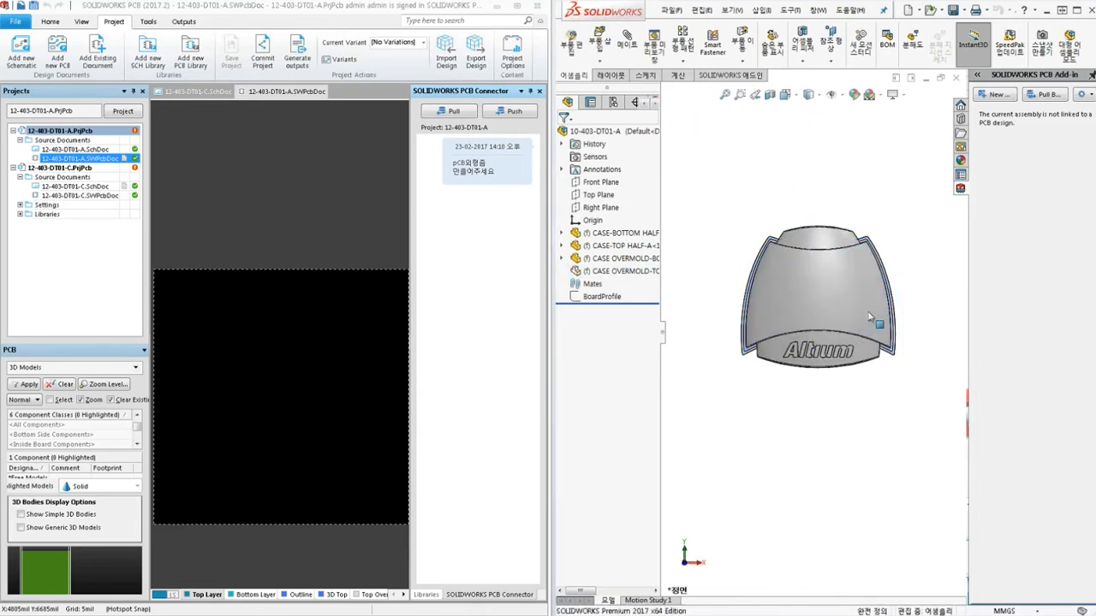
left_click(852, 291)
key("Tab")
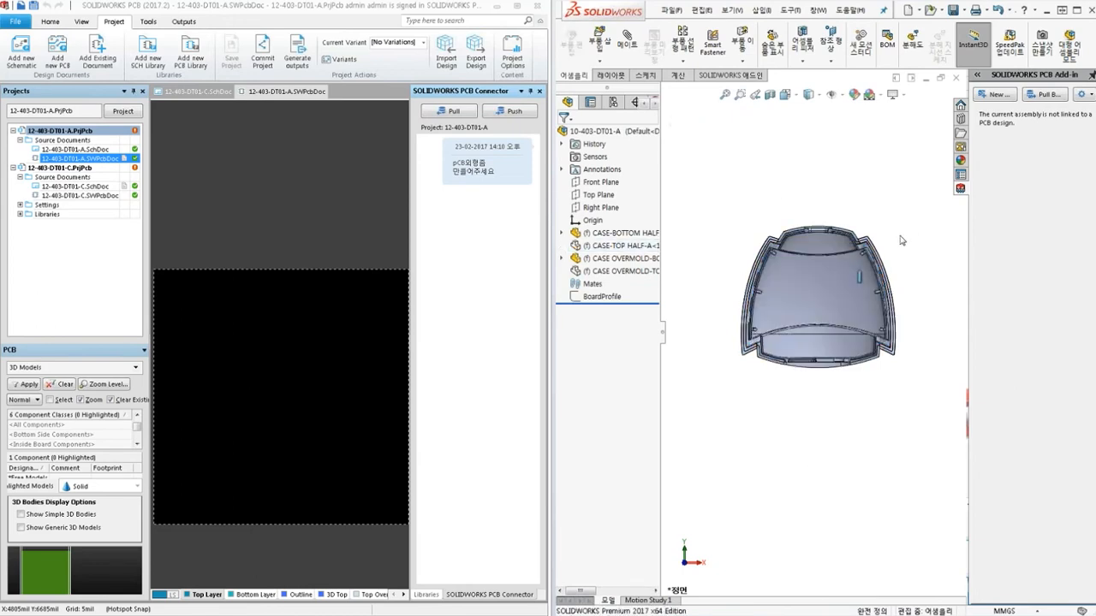
- Insert the open 12-403-DT01-A board assembly into the case assembly and float it so it can move
left_click(600, 41)
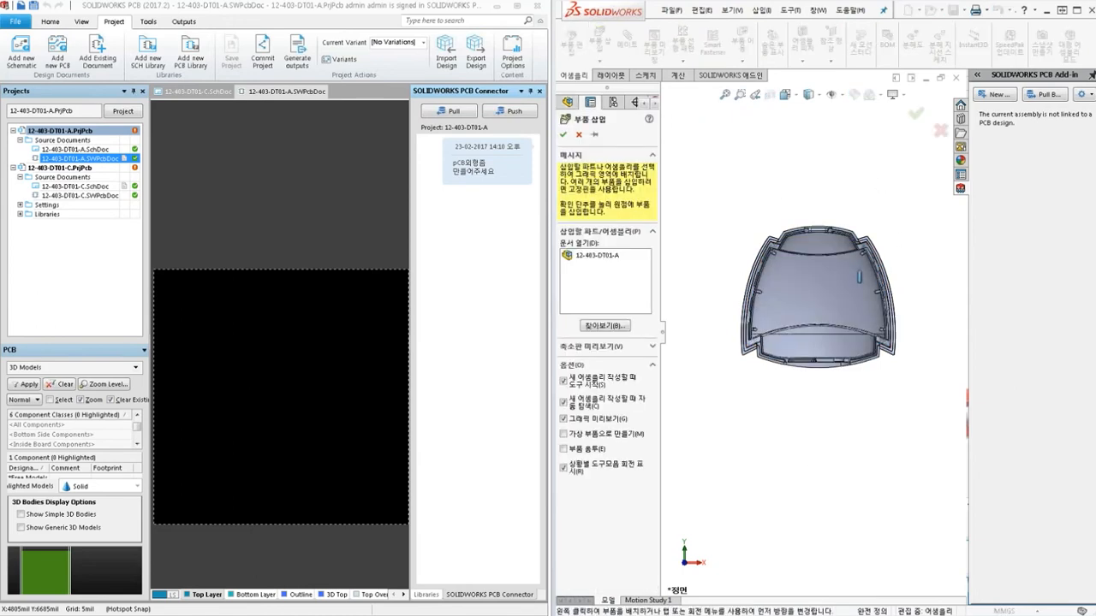
left_click(604, 255)
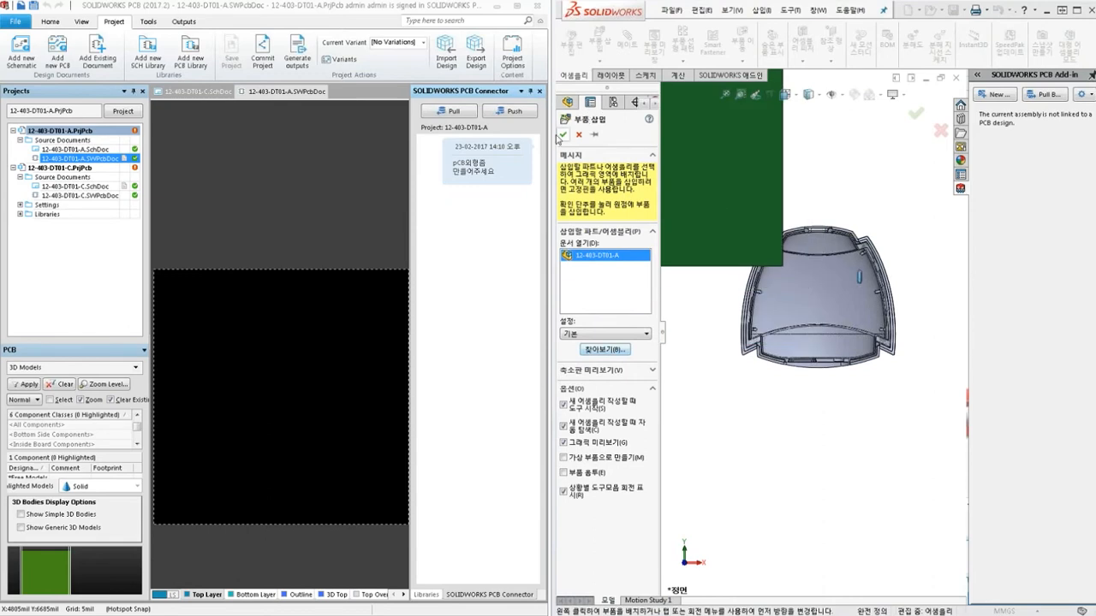
left_click(877, 217)
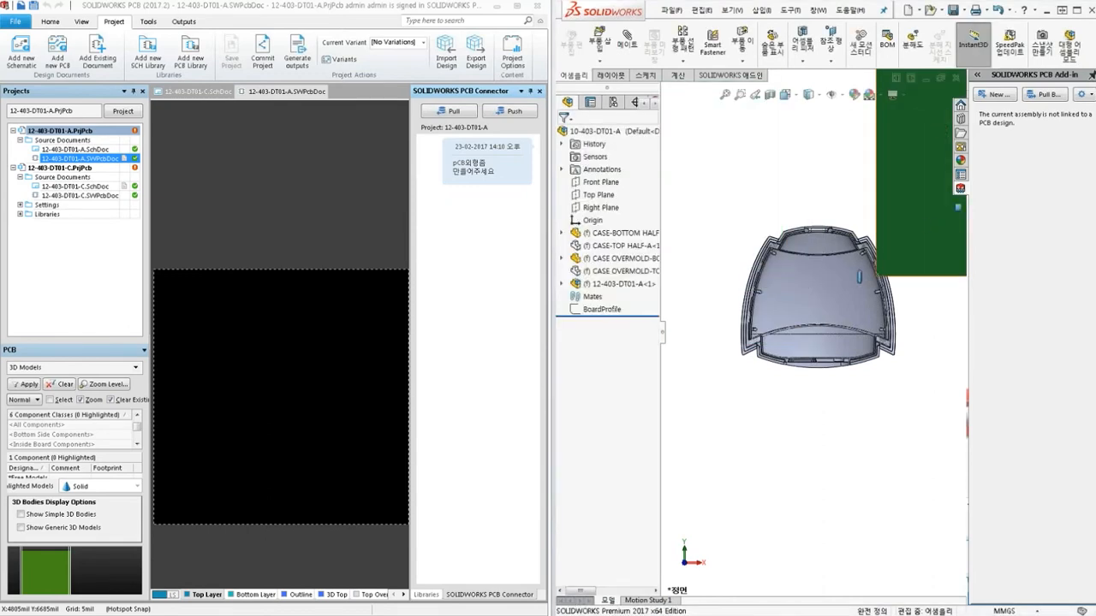
right_click(620, 283)
left_click(661, 388)
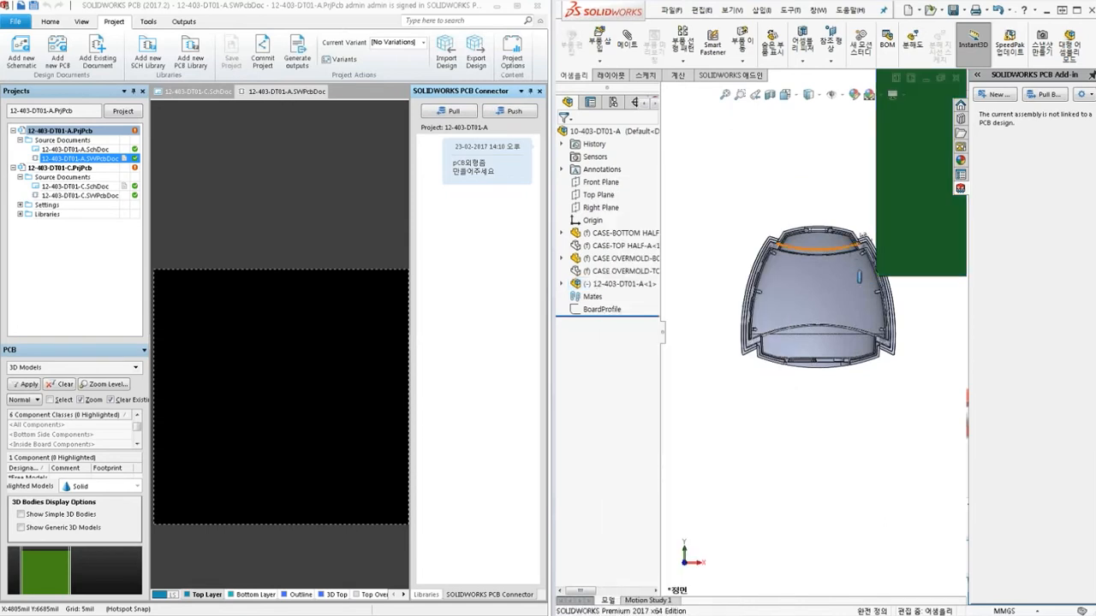
- Mate the board face to the side support rib face of CASE-BOTTOM HALF and position the board over the case
left_click_drag(909, 204, 799, 375)
scroll(808, 364, "down", 10)
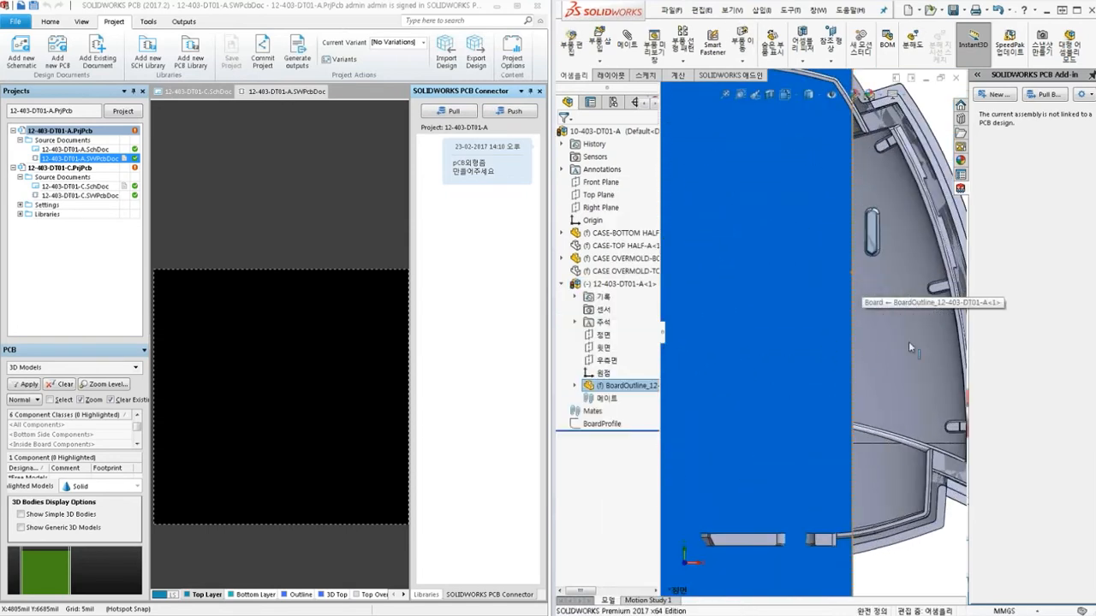
left_click(936, 295)
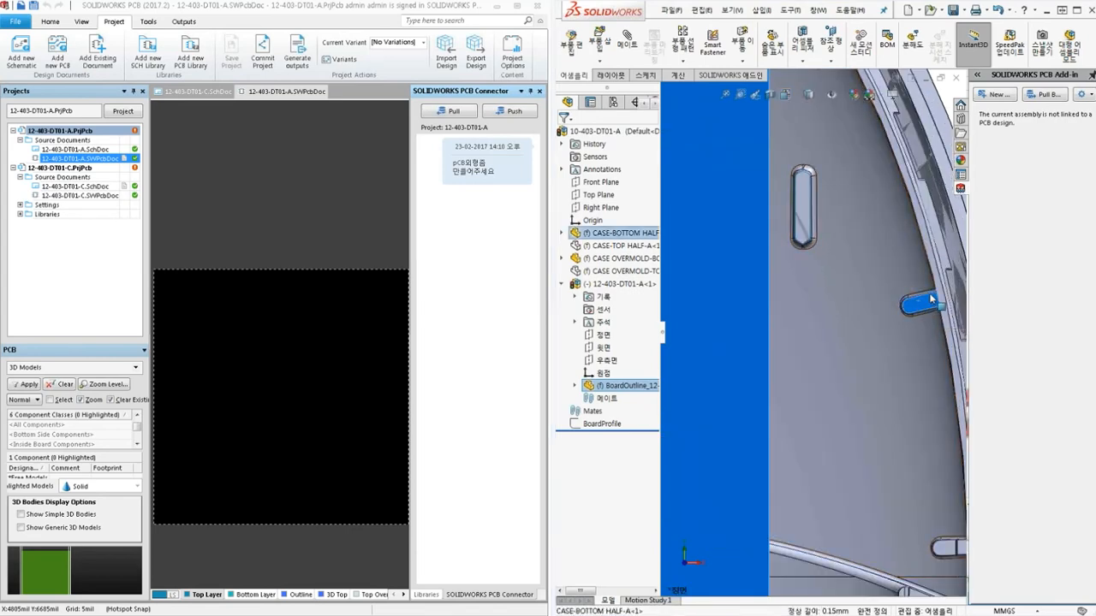
key("Escape")
scroll(780, 343, "up", 6)
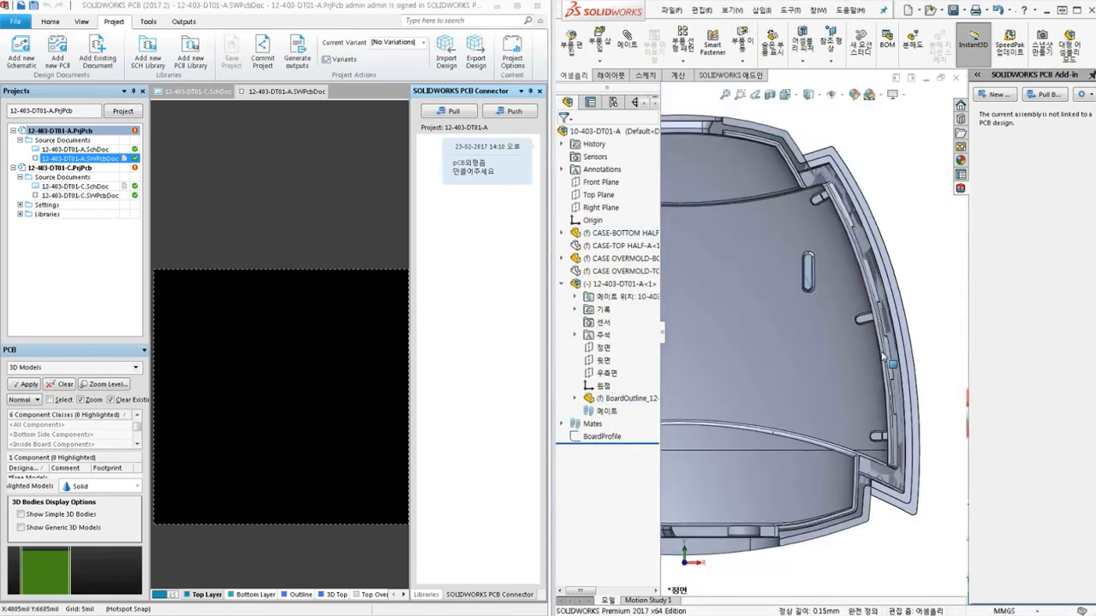
left_click(719, 497)
key("ctrl+8")
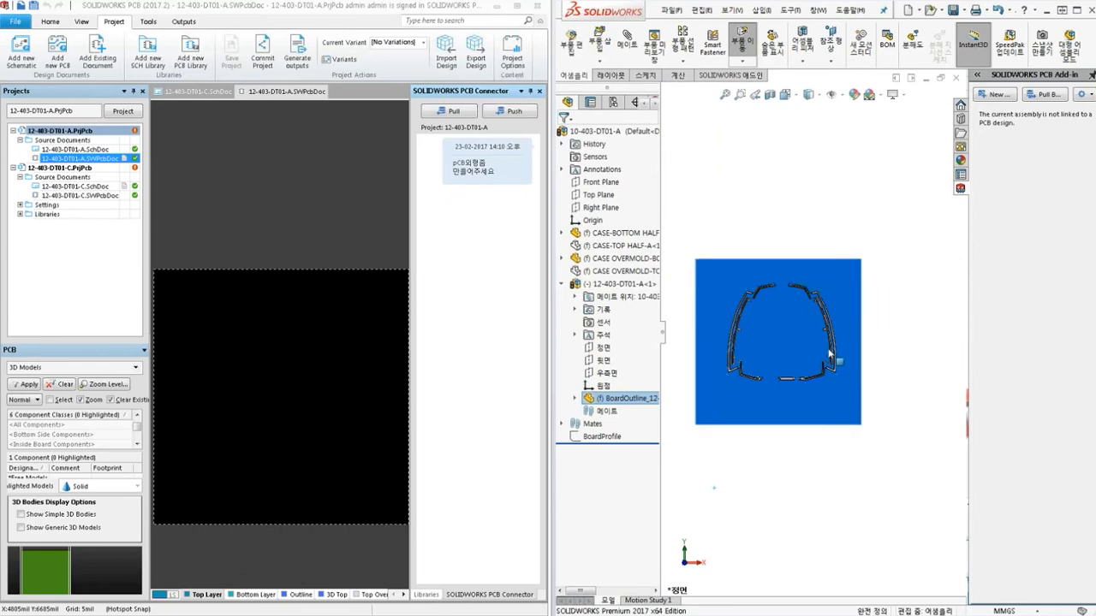
scroll(778, 329, "down", 2)
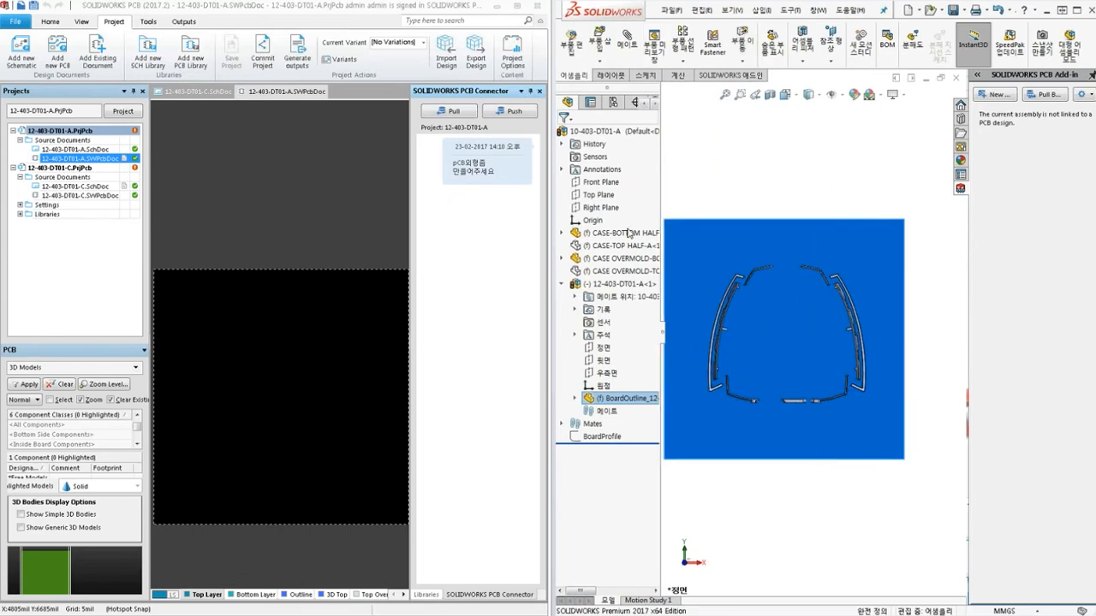
- Edit the 12-403-DT01-A subassembly in context and open the sketch of the BoardOutline part's Board feature for editing
left_click(616, 283)
left_click(668, 251)
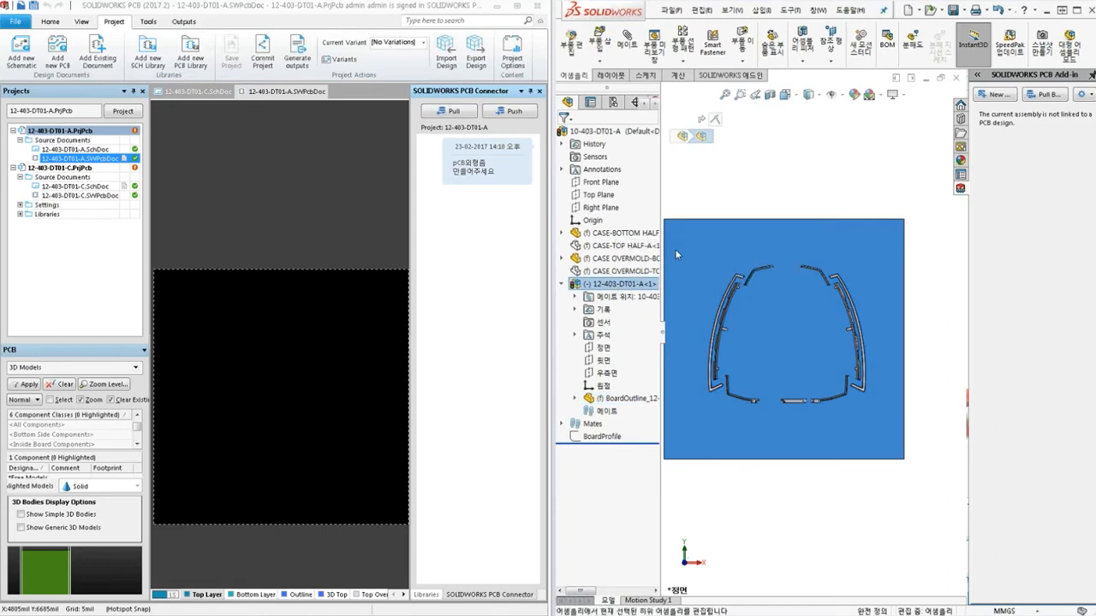
left_click(575, 399)
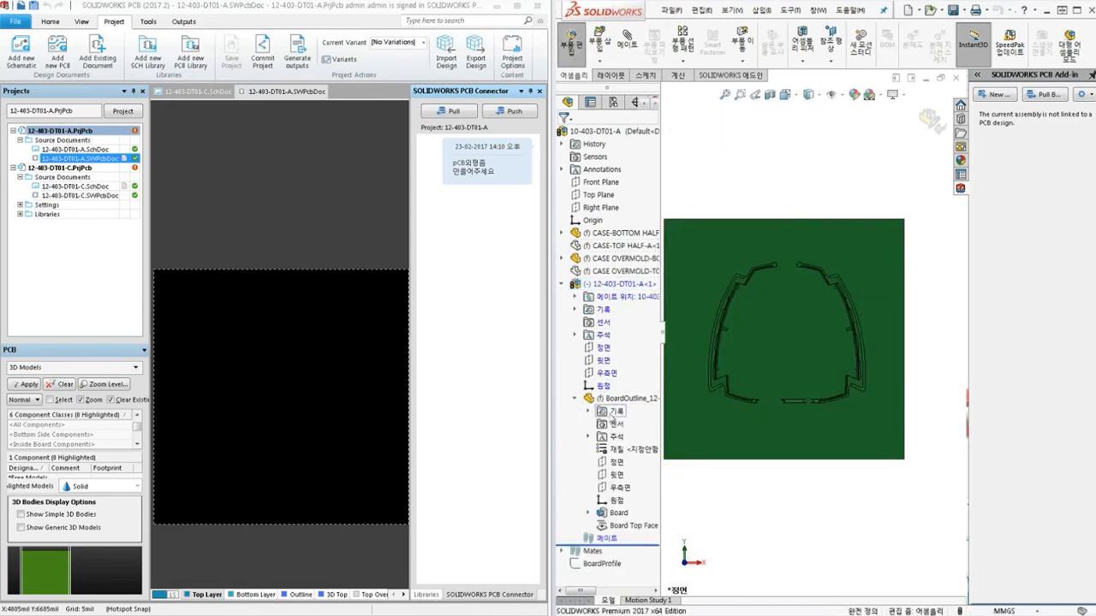
left_click(588, 514)
left_click(613, 513)
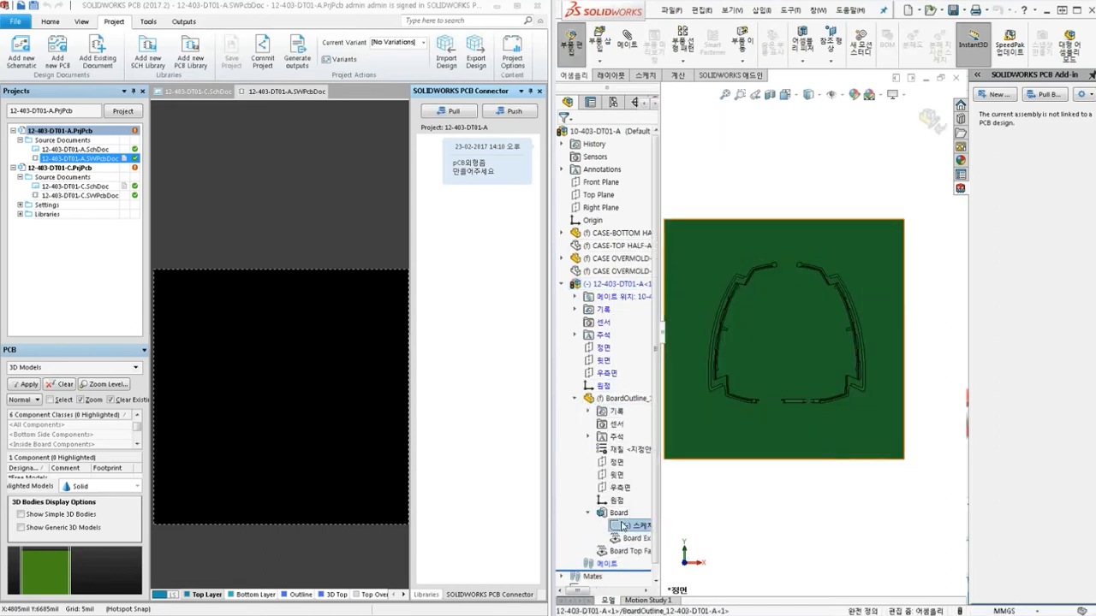
left_click(651, 489)
- Delete the four lines of the rectangular outline from the board sketch
scroll(813, 333, "up", 1)
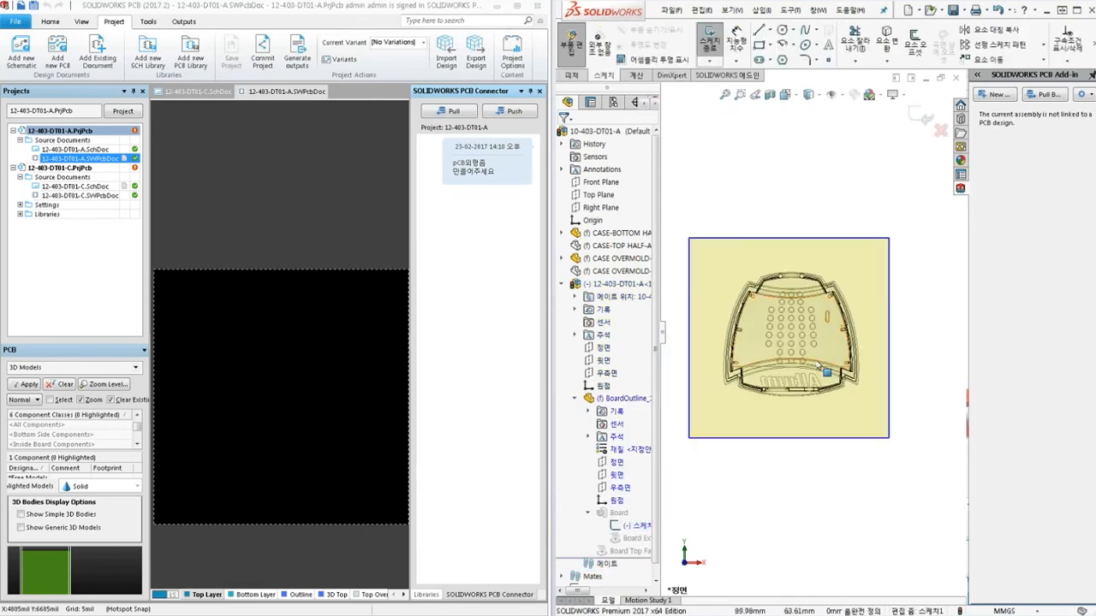
left_click_drag(680, 221, 909, 473)
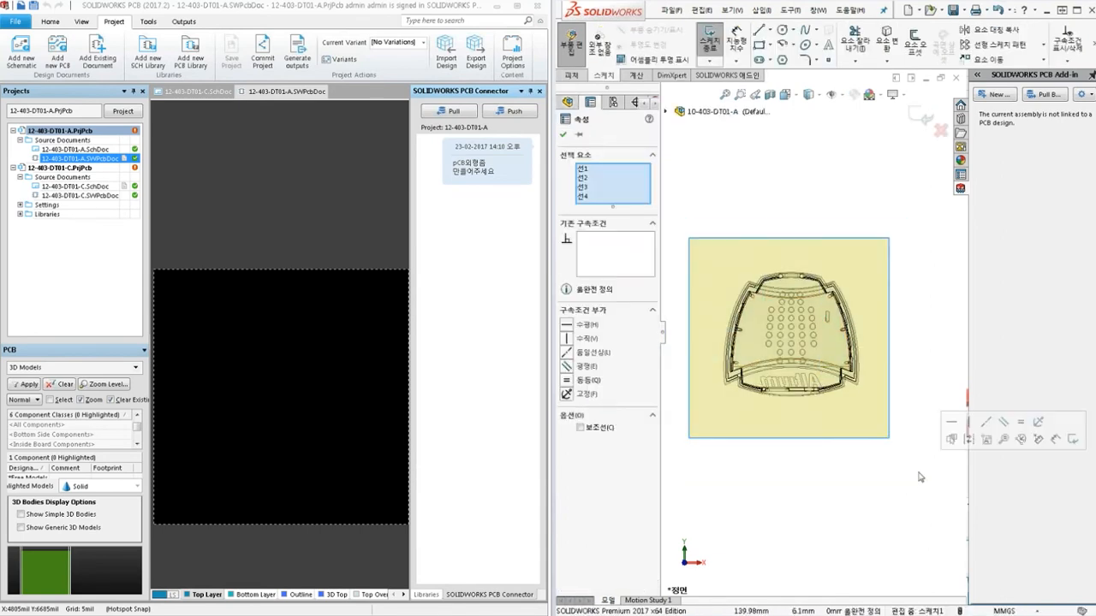
left_click(791, 198)
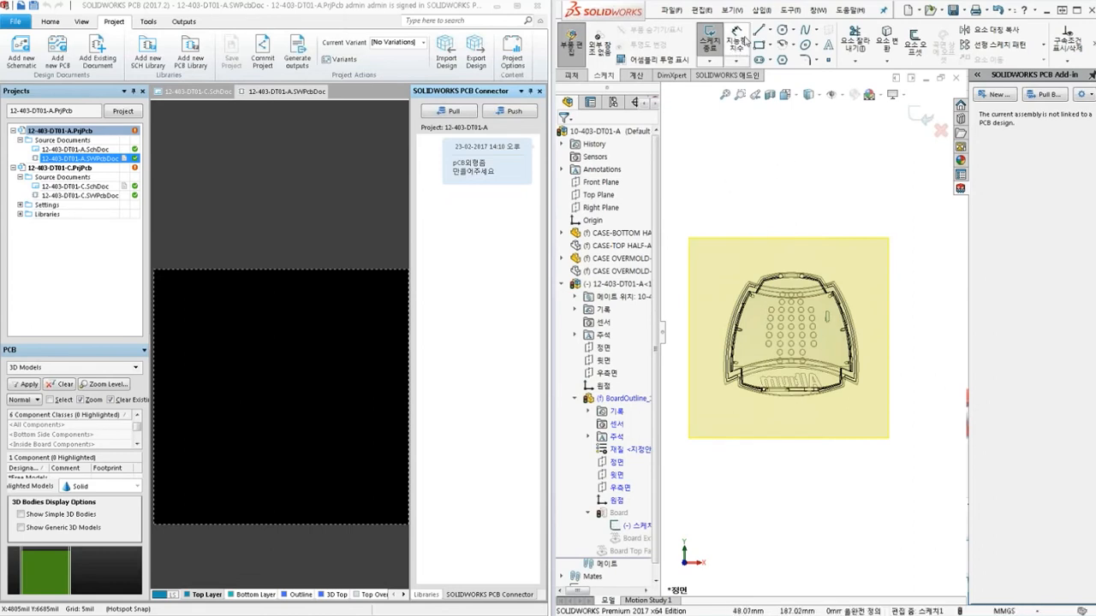
- Convert the case assembly's BoardProfile sketch into the board sketch and exit the sketch to rebuild the board shape
left_click(886, 39)
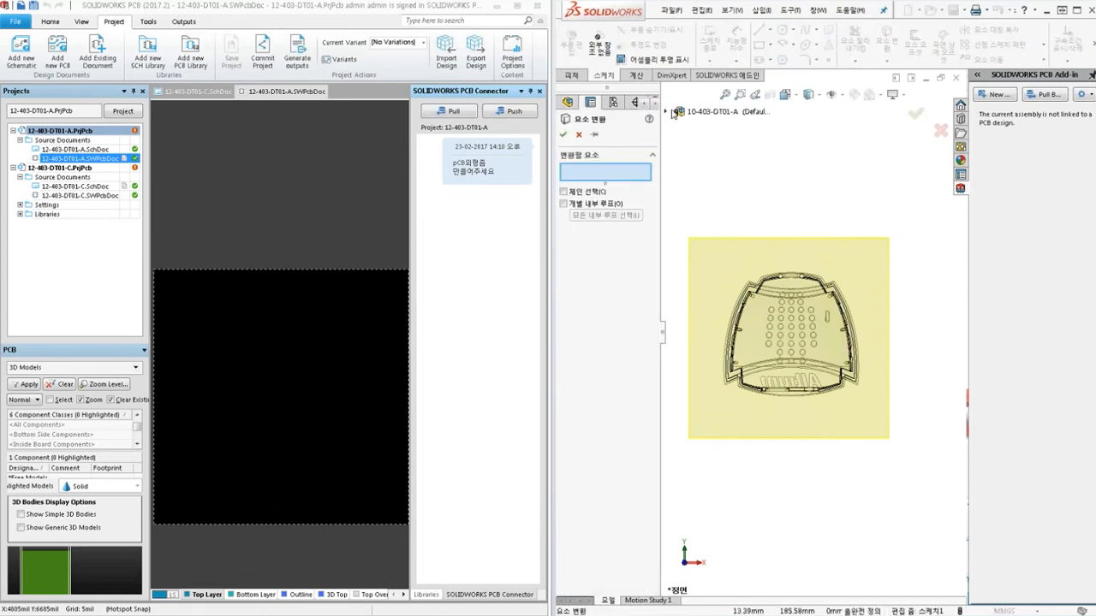
left_click(666, 111)
left_click(719, 290)
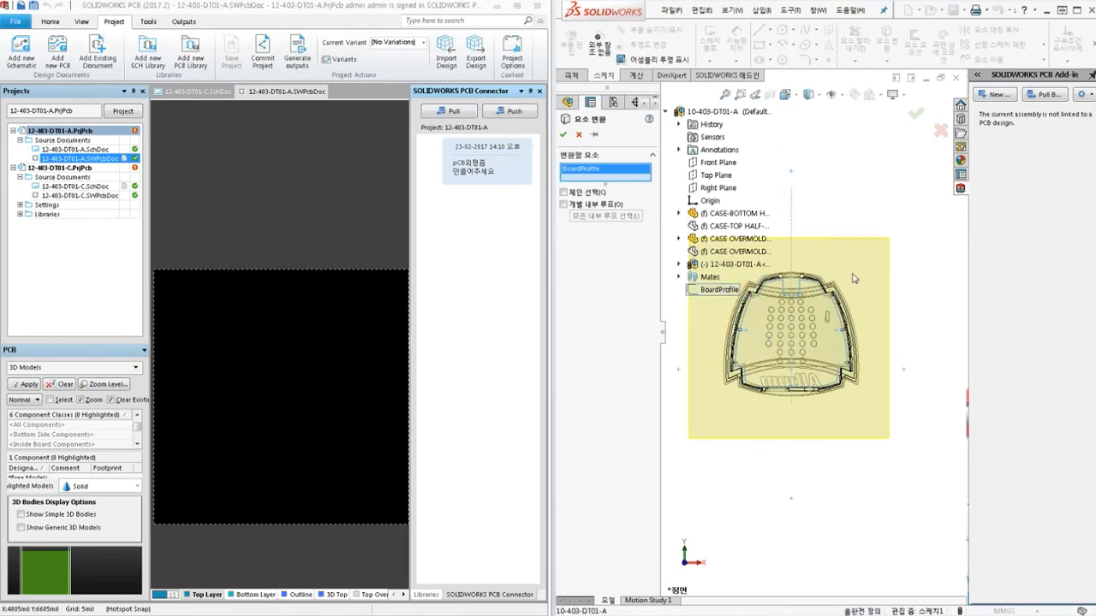
left_click(914, 114)
left_click(920, 116)
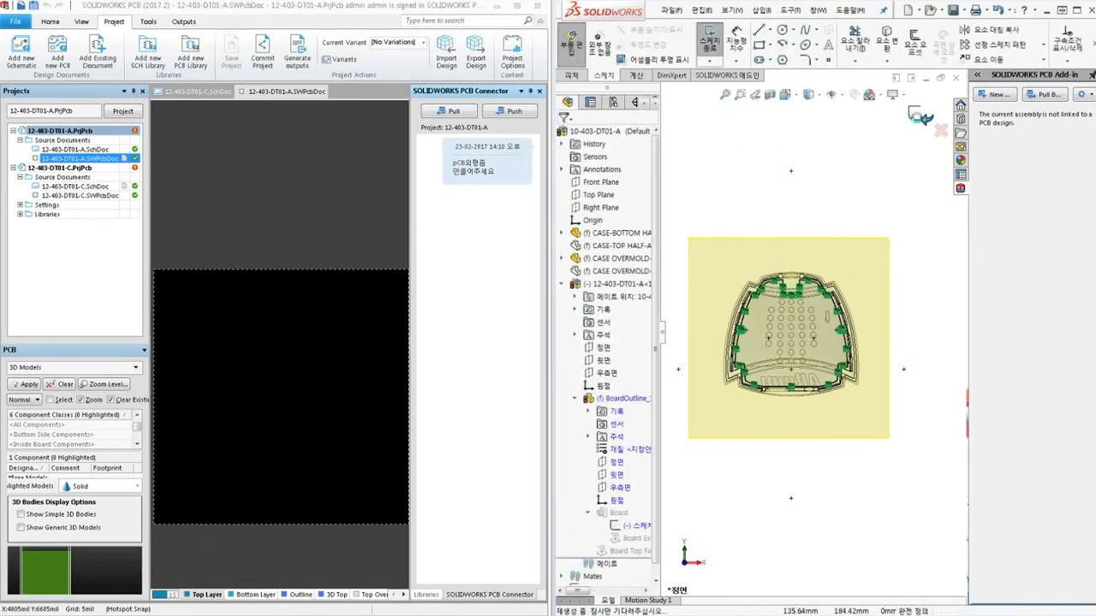
scroll(779, 393, "down", 3)
scroll(777, 391, "up", 2)
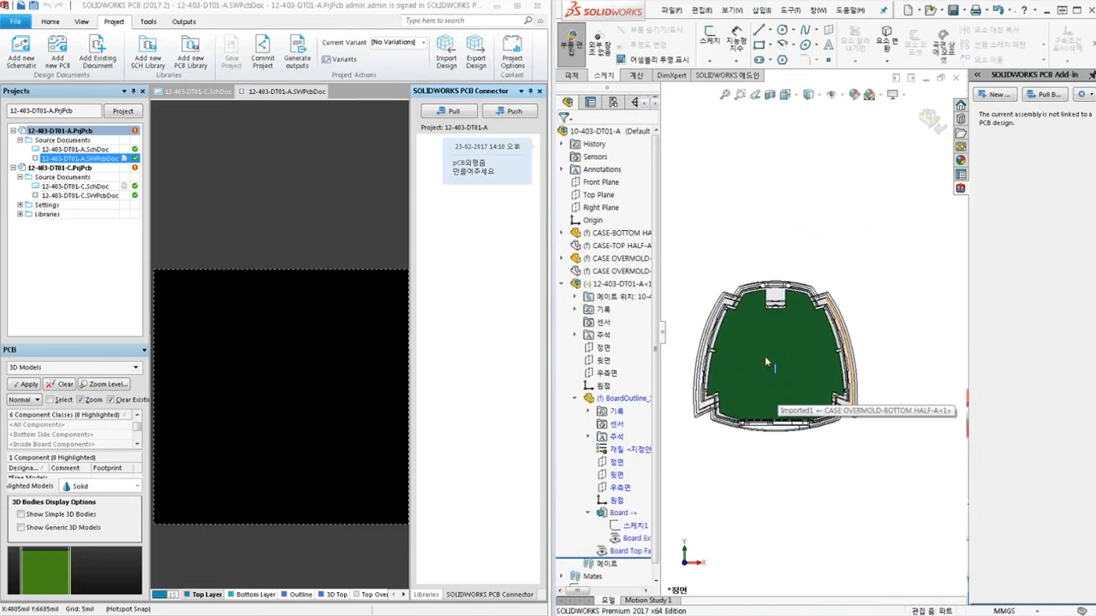
scroll(764, 357, "down", 2)
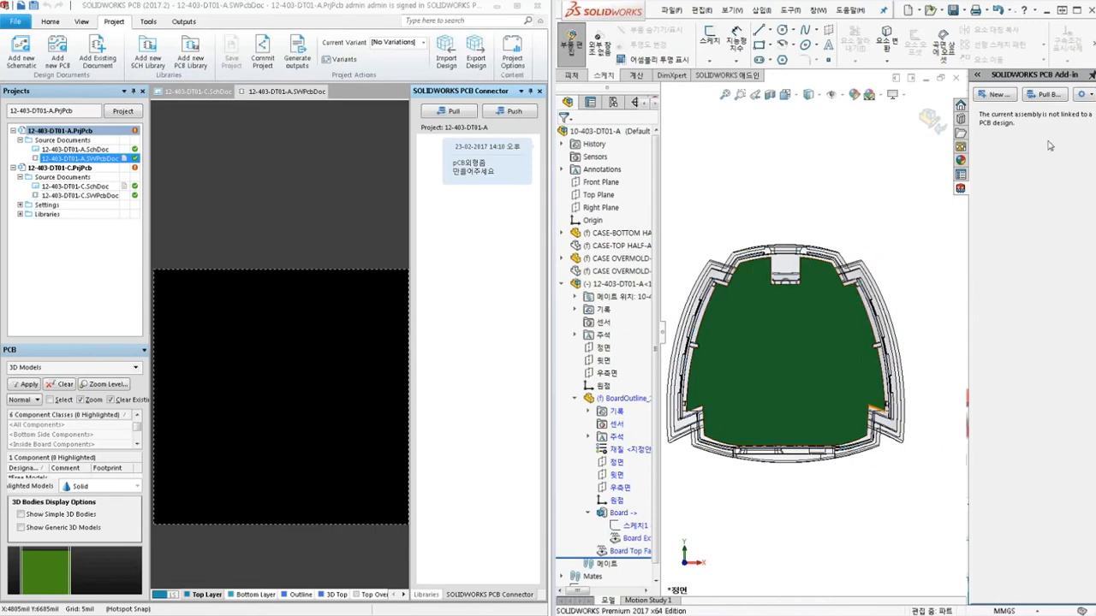
- Finish the in-context editing and open the 12-403-DT01-A board assembly in its own window
left_click(928, 121)
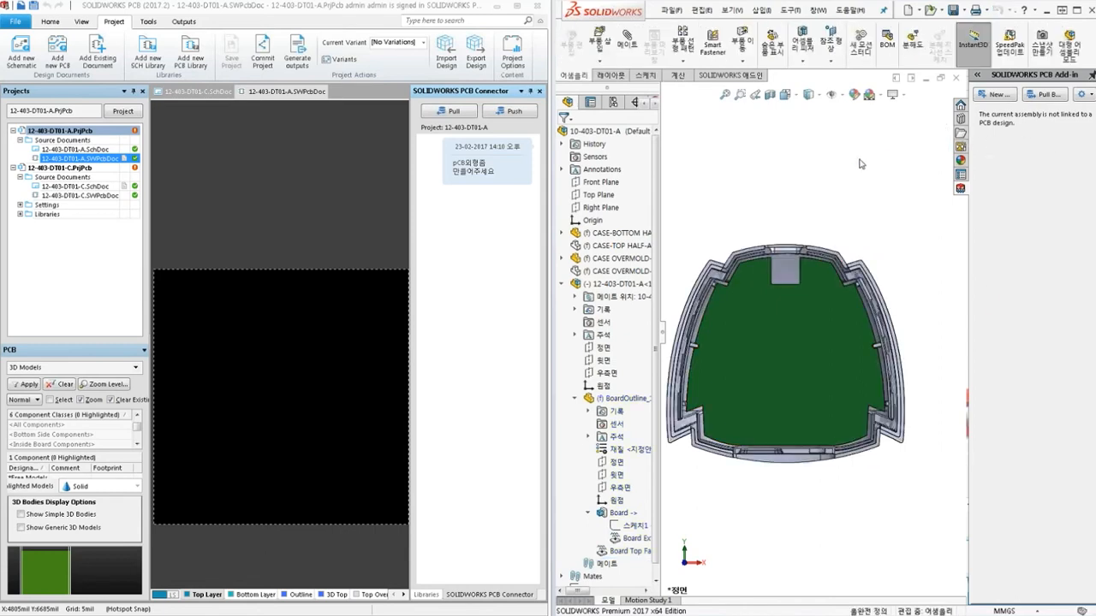
left_click(615, 284)
left_click(626, 251)
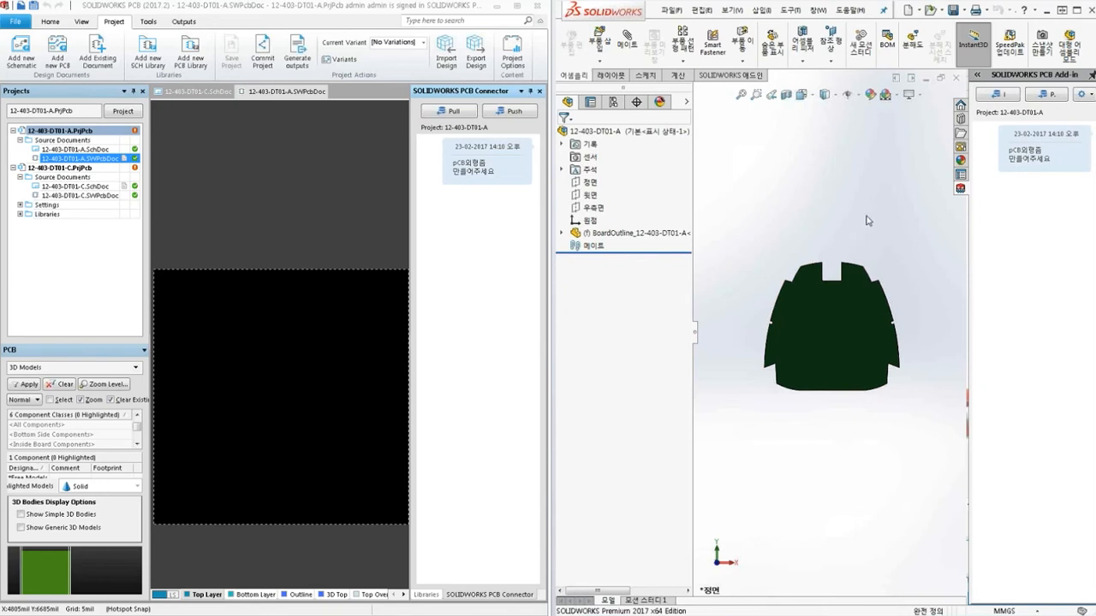
- Push the reshaped board to the PCB project with the comment "PCB외형 변경햇습니다."
left_click(1051, 95)
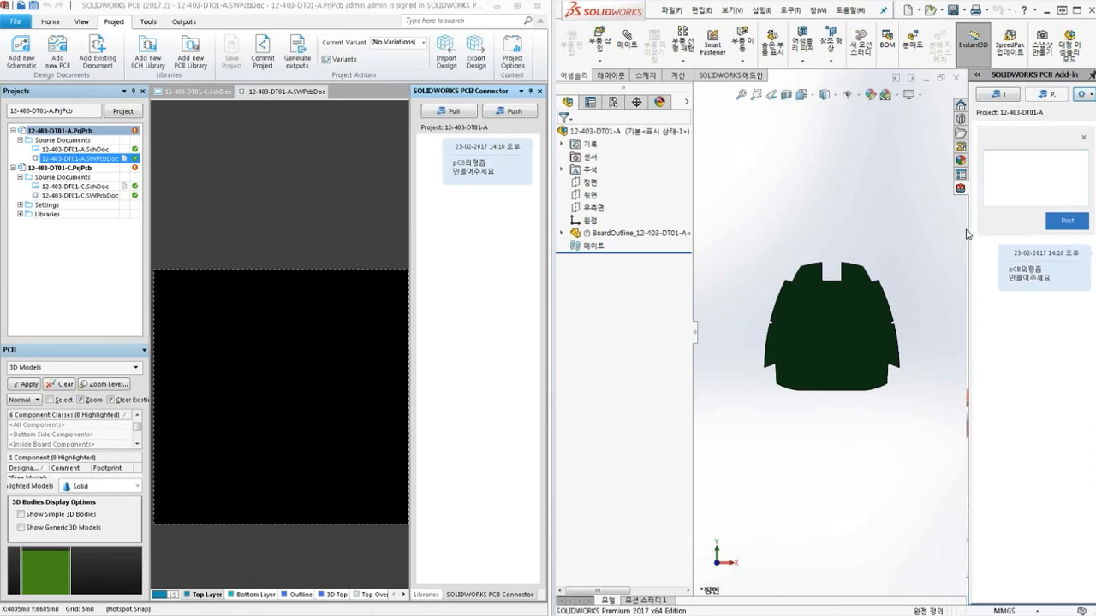
left_click_drag(967, 228, 929, 229)
left_click(992, 182)
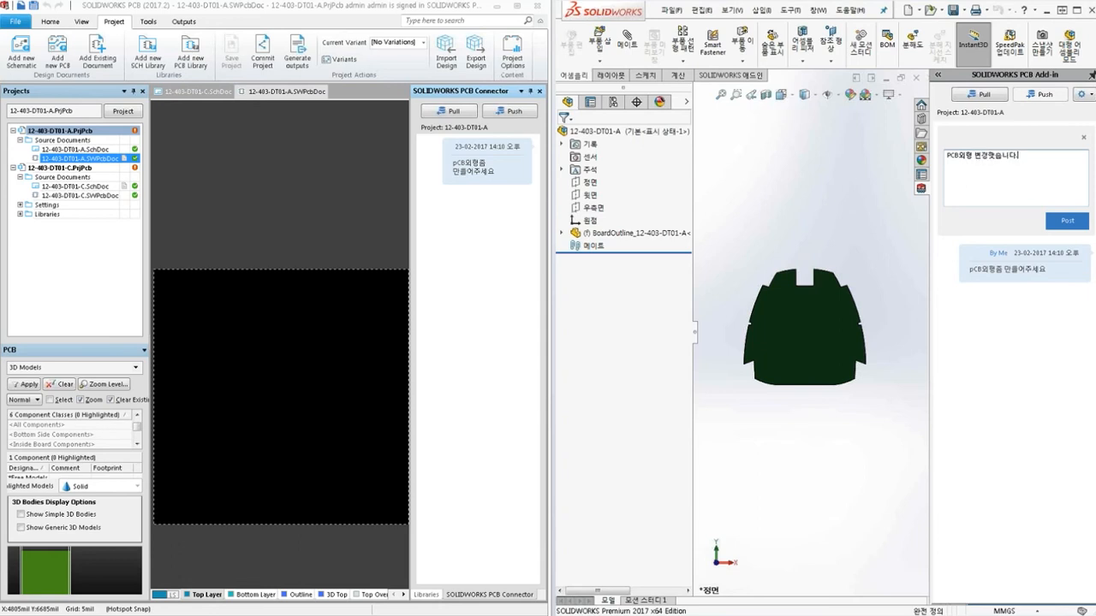
left_click(1066, 220)
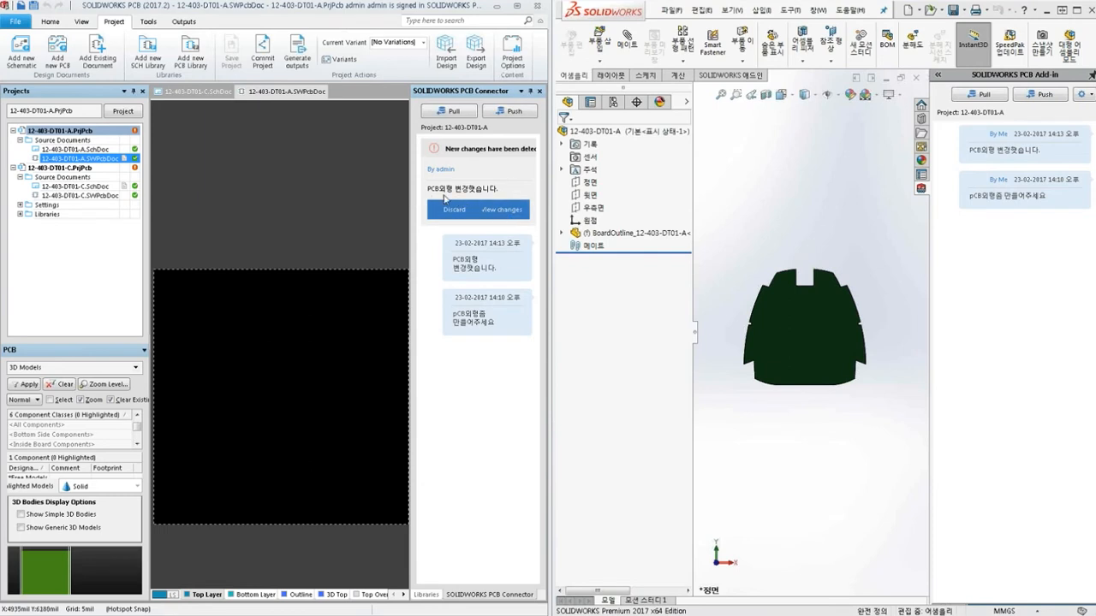
- In SOLIDWORKS PCB, preview the incoming Board Outline change and accept it
left_click(513, 212)
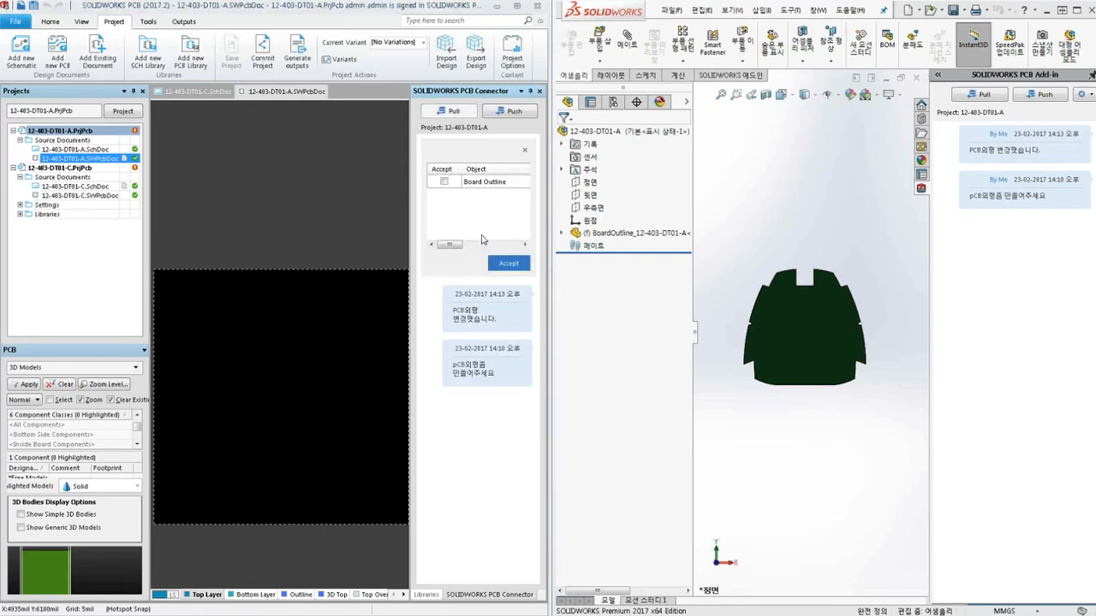
left_click(492, 183)
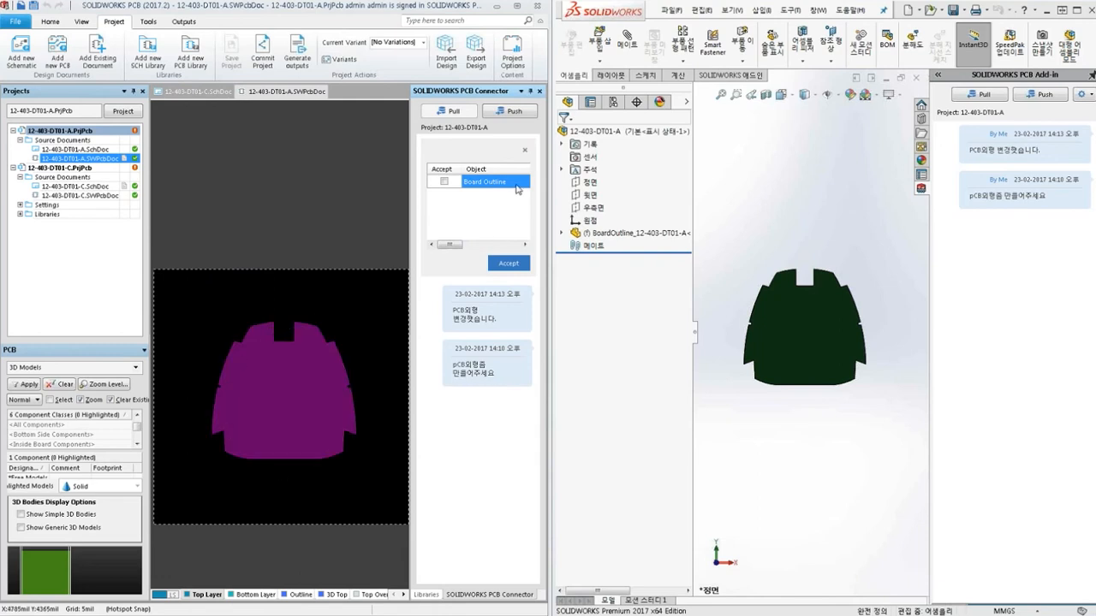
left_click(445, 182)
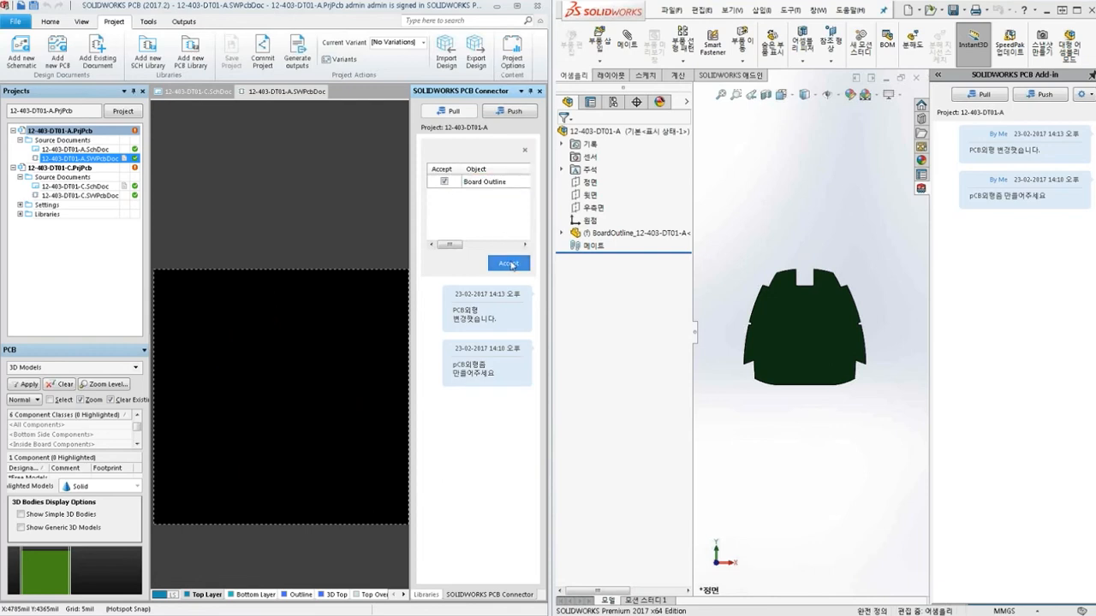
left_click(509, 262)
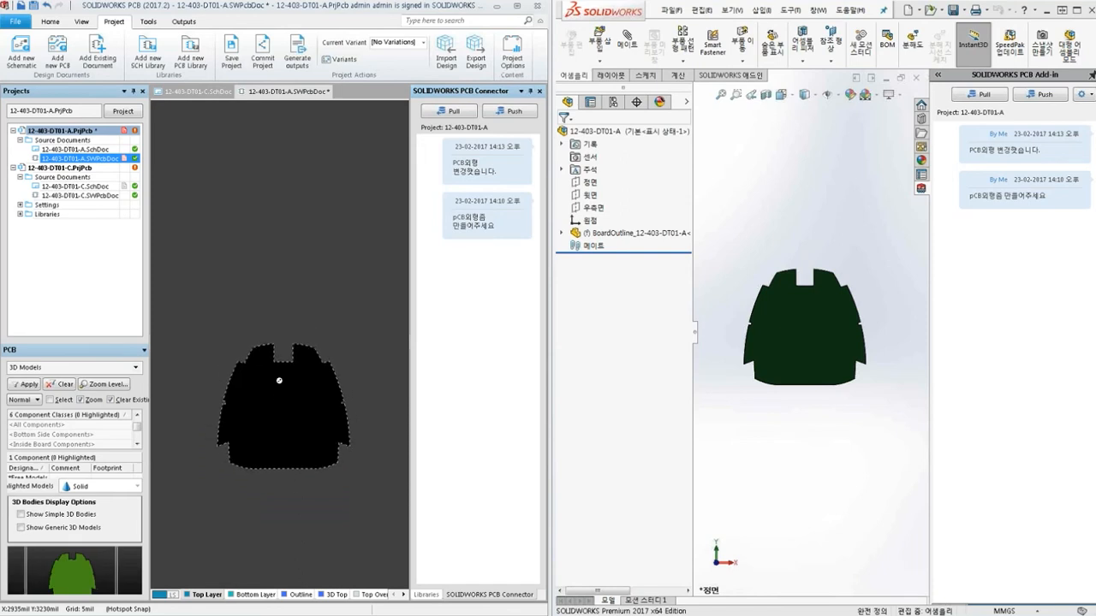
- Import changes from 12-403-DT01-A.PrjPcb and execute the change order adding CN1_US, CN1, LED1, LED2 and SDCARD to the PCB
scroll(279, 380, "up", 1, "ctrl")
right_click_drag(296, 409, 285, 361)
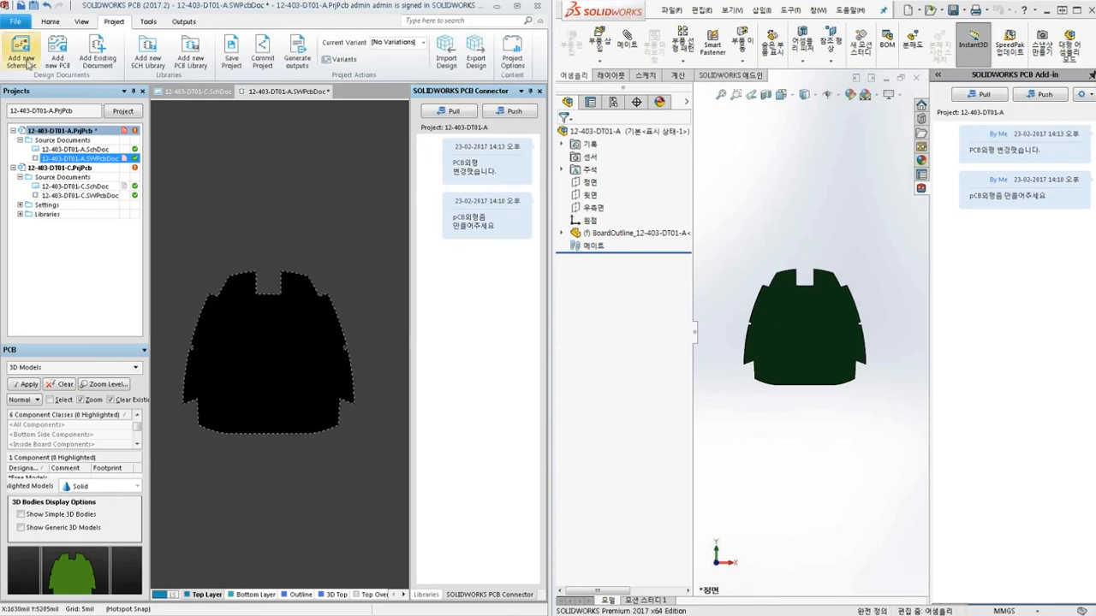
left_click(50, 21)
left_click(20, 64)
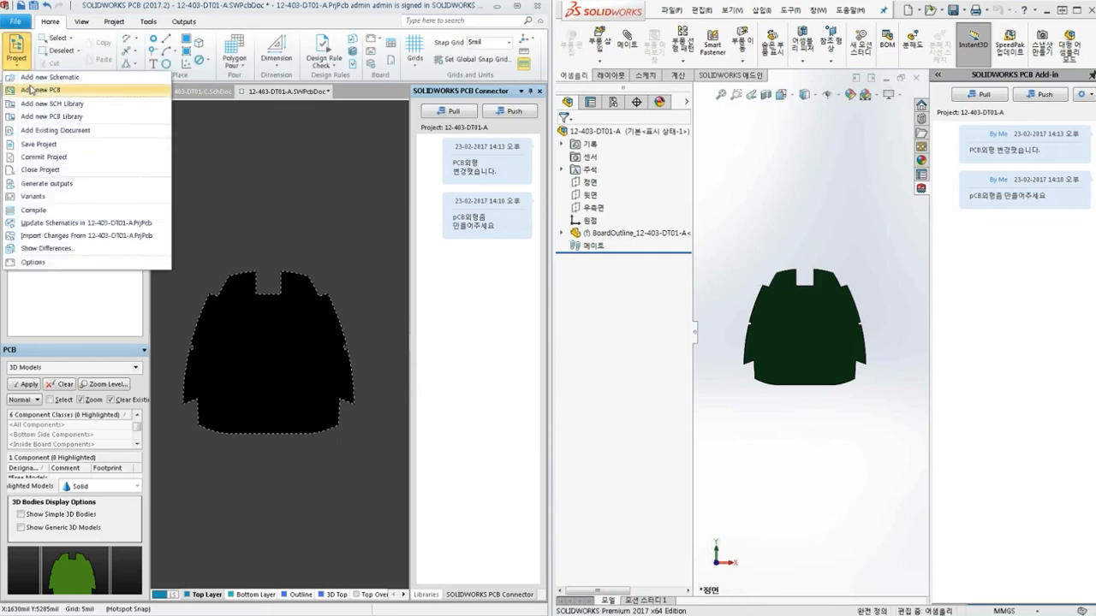
left_click(51, 236)
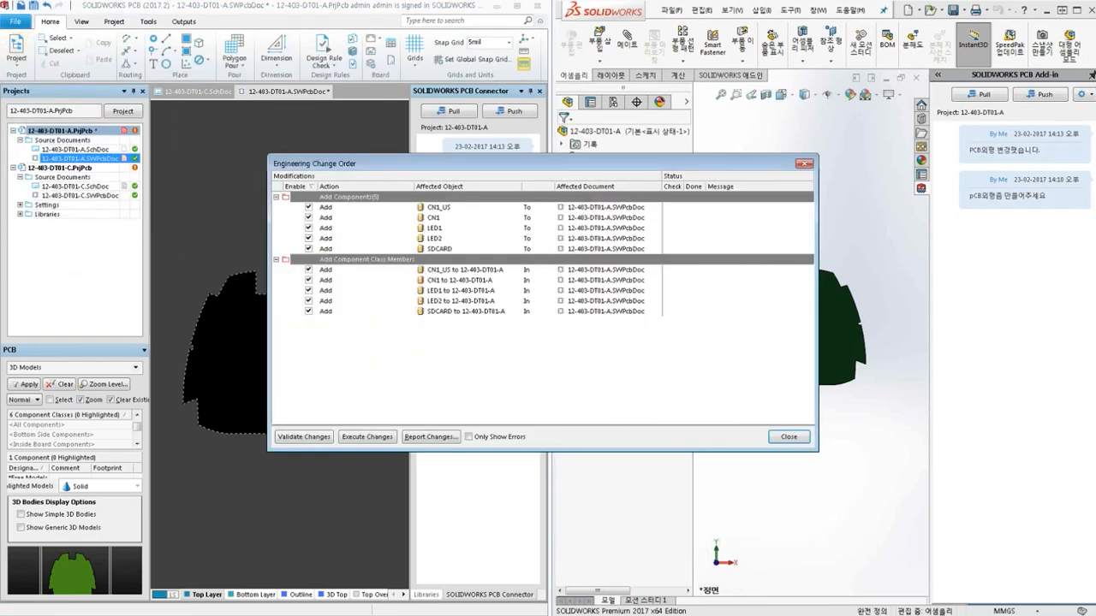
left_click(382, 438)
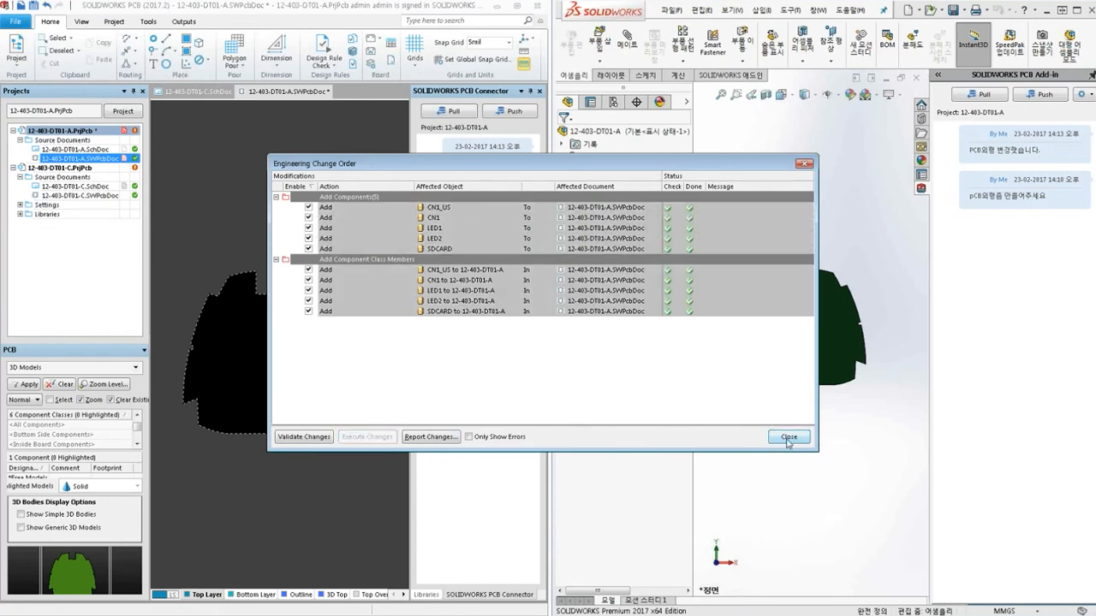
left_click(787, 438)
- Place LED2 and LED1 on opposite sides of the board and the SDCARD connector between them
left_click_drag(380, 377, 227, 375)
left_click_drag(373, 358, 321, 368)
scroll(380, 431, "down", 2, "shift")
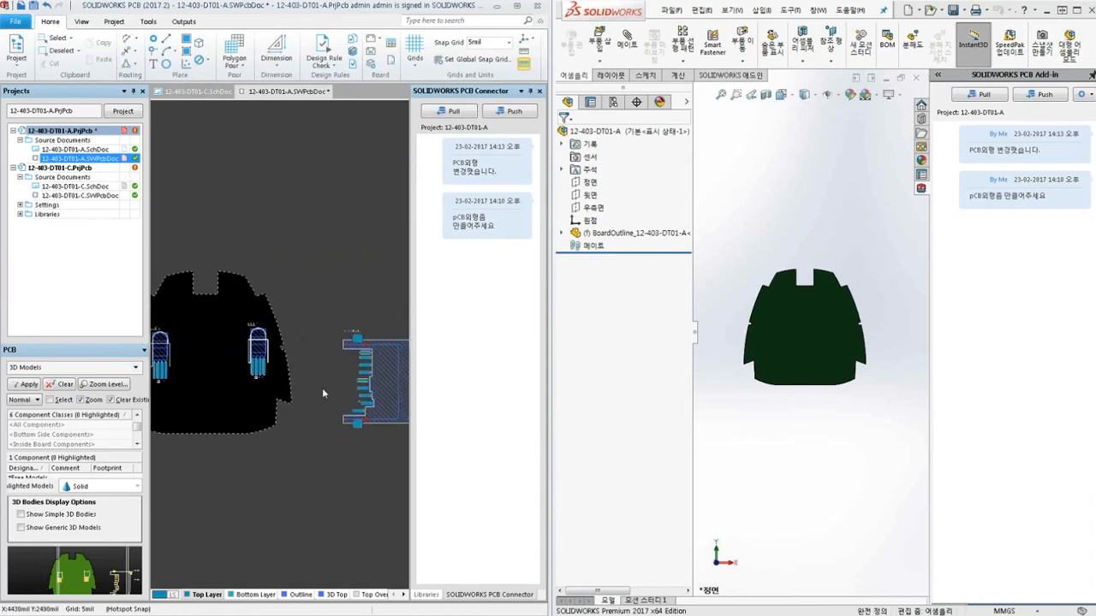
left_click_drag(388, 383, 215, 358)
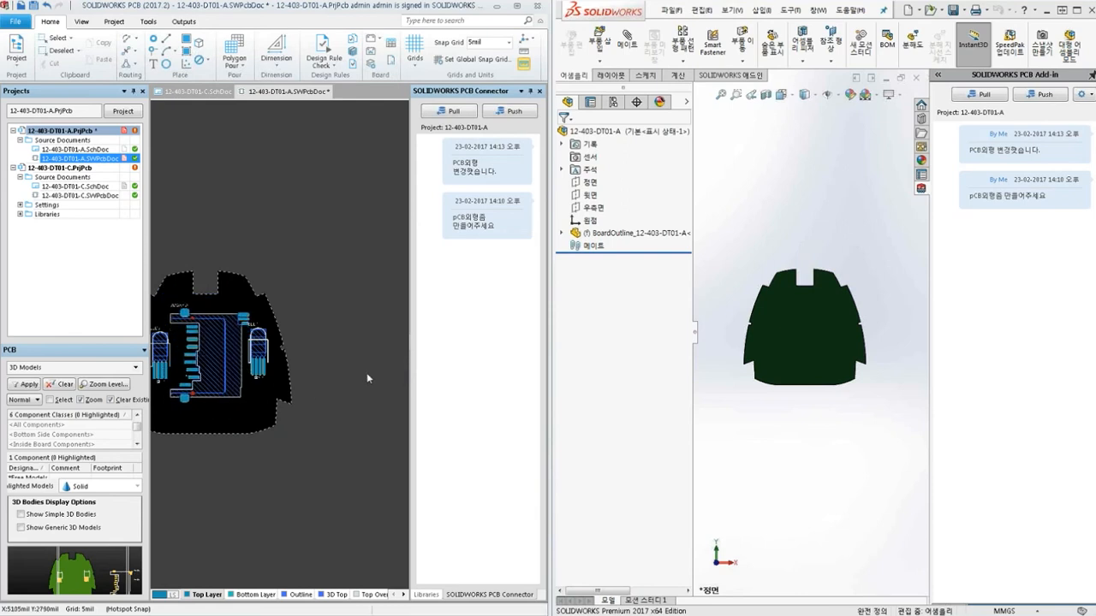
- Place CN1 at the board's lower edge and CN1_US beside the upper notch, and nudge SDCARD slightly between the LEDs
scroll(366, 375, "up", 1, "ctrl")
scroll(363, 360, "down", 2, "ctrl")
right_click_drag(366, 300, 360, 393)
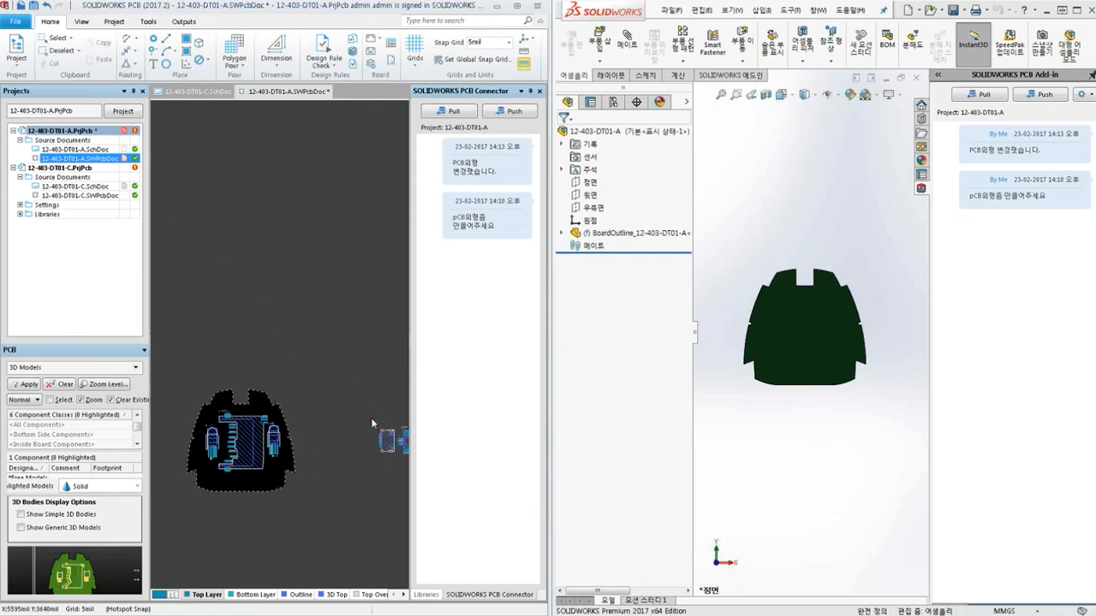
left_click_drag(388, 445, 226, 484)
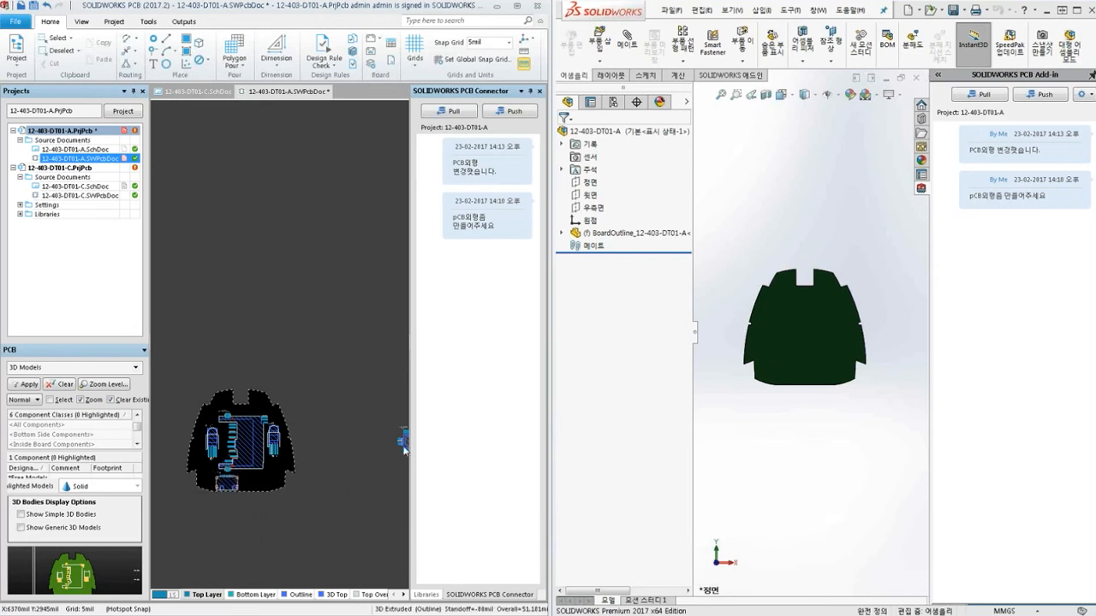
left_click_drag(409, 458, 228, 394)
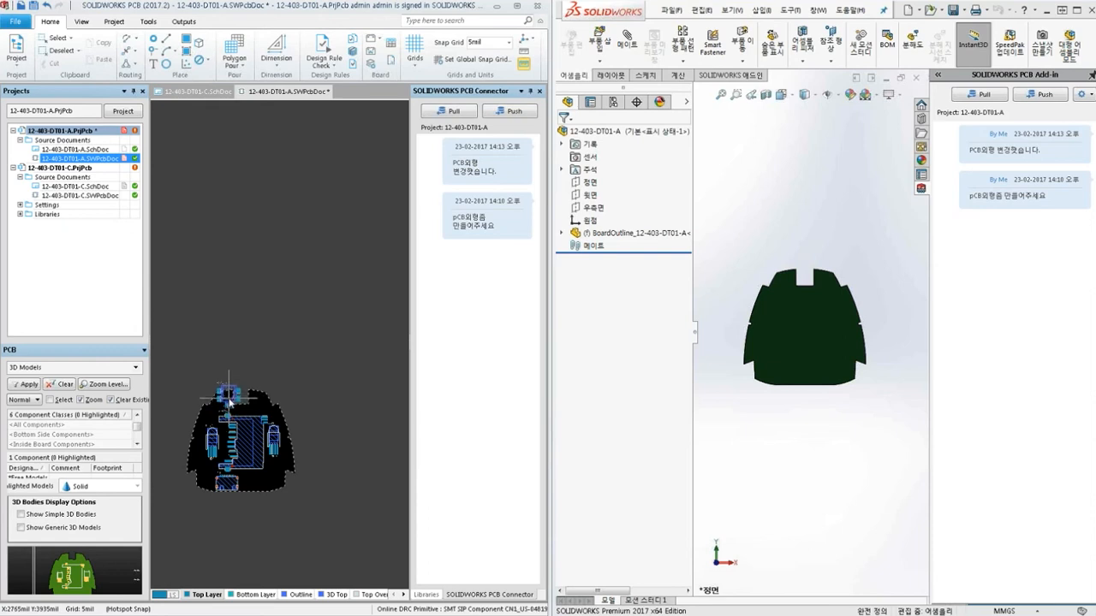
scroll(228, 484, "up", 3, "ctrl")
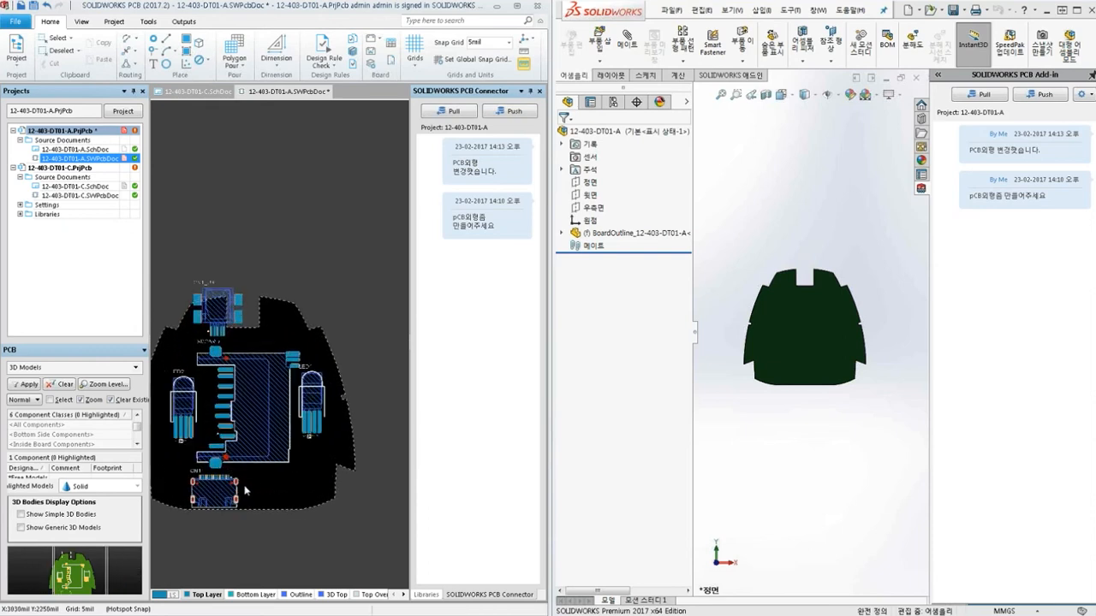
right_click_drag(278, 487, 319, 459)
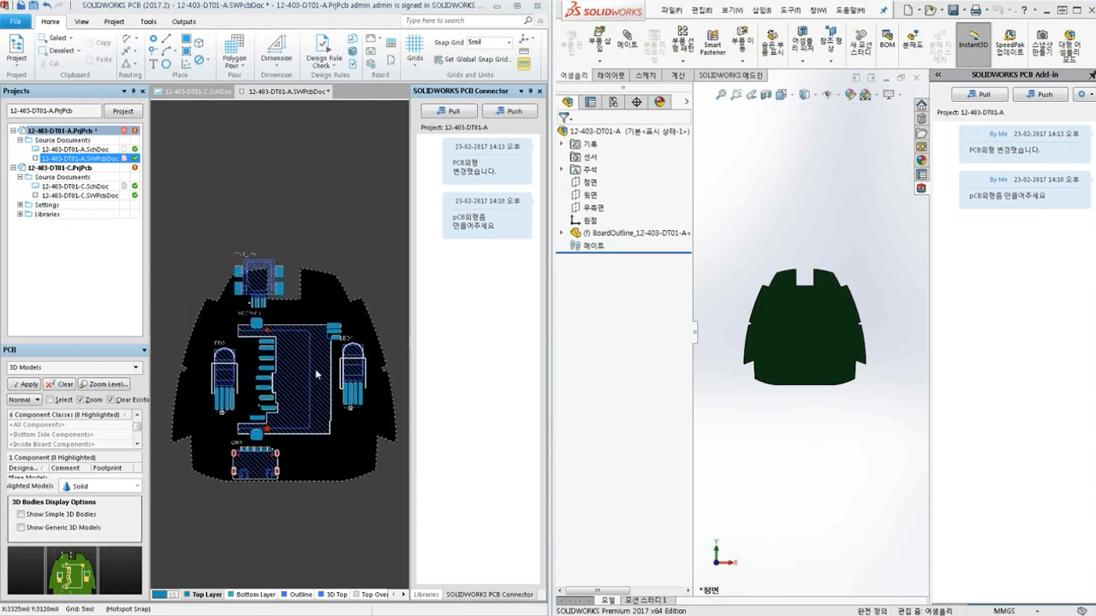
mouse_move(296, 379)
left_mouse_down()
mouse_move(315, 378)
mouse_move(245, 382)
mouse_move(294, 386)
left_mouse_up()
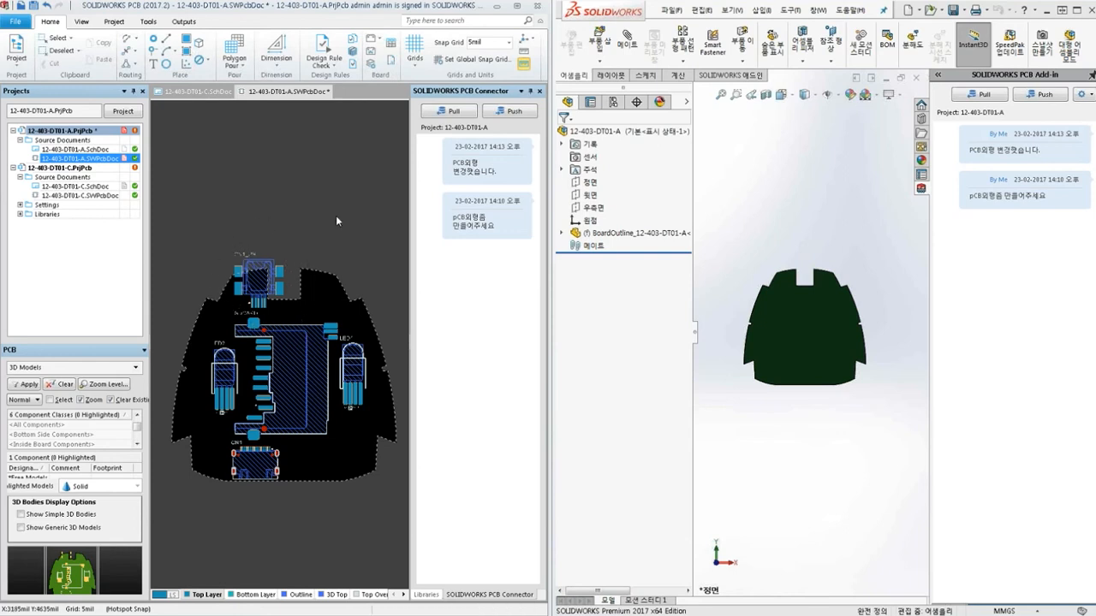
- Push the component placement to SOLIDWORKS with the comment "부품 간섭 없이 배치좀 잡아주세요"
left_click(506, 114)
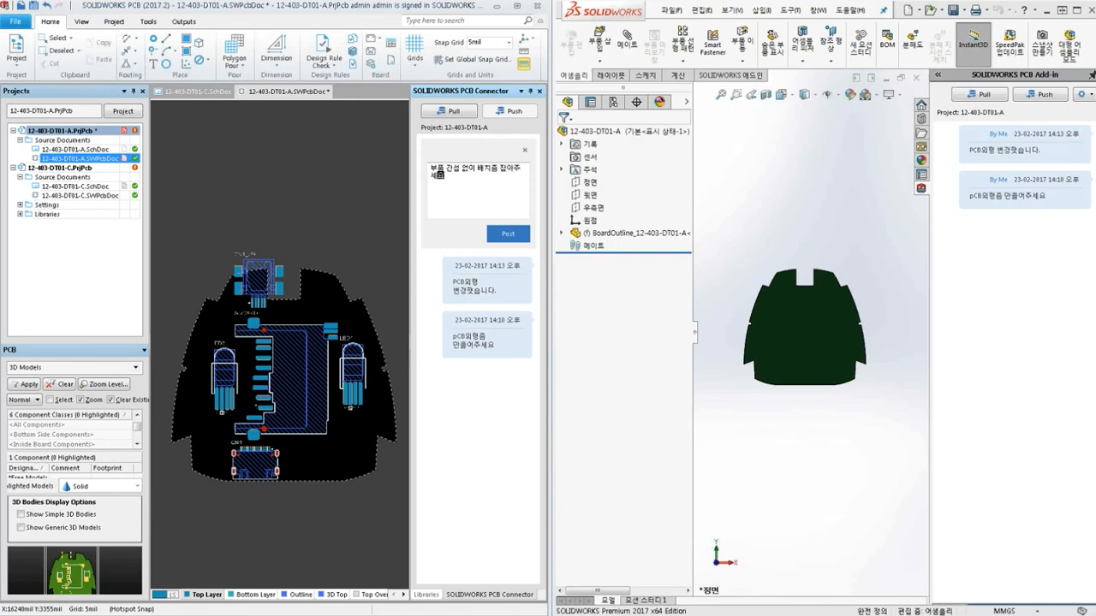
left_click(518, 236)
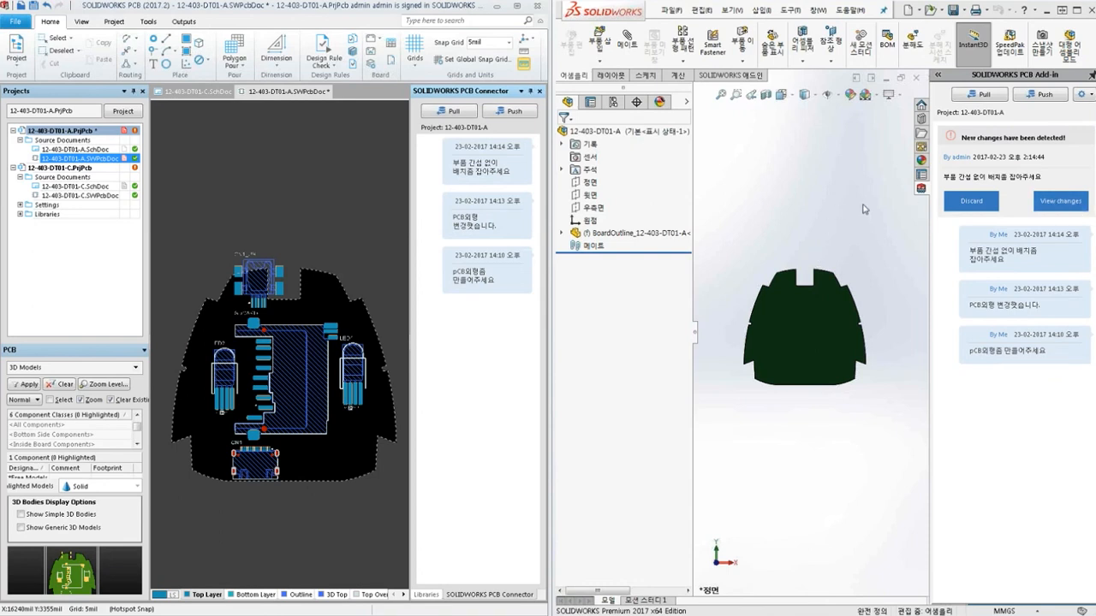
- Preview the incoming SDCARD, LED2, LED1, CN1 and CN1_US changes in the SOLIDWORKS assembly and accept all of them
left_click(1067, 204)
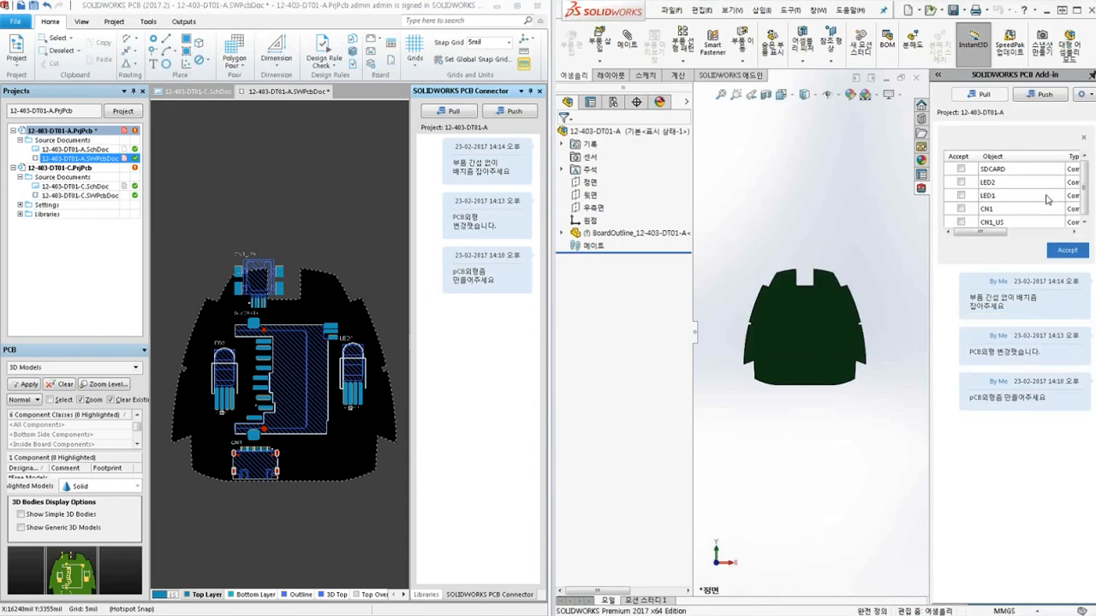
left_click(1018, 175)
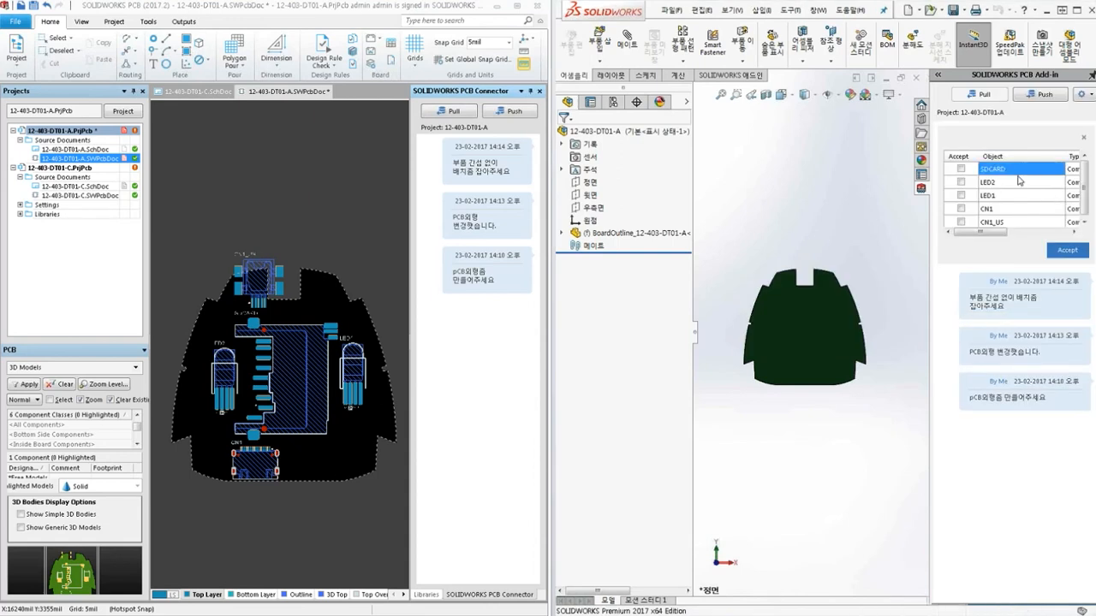
left_click(1017, 183)
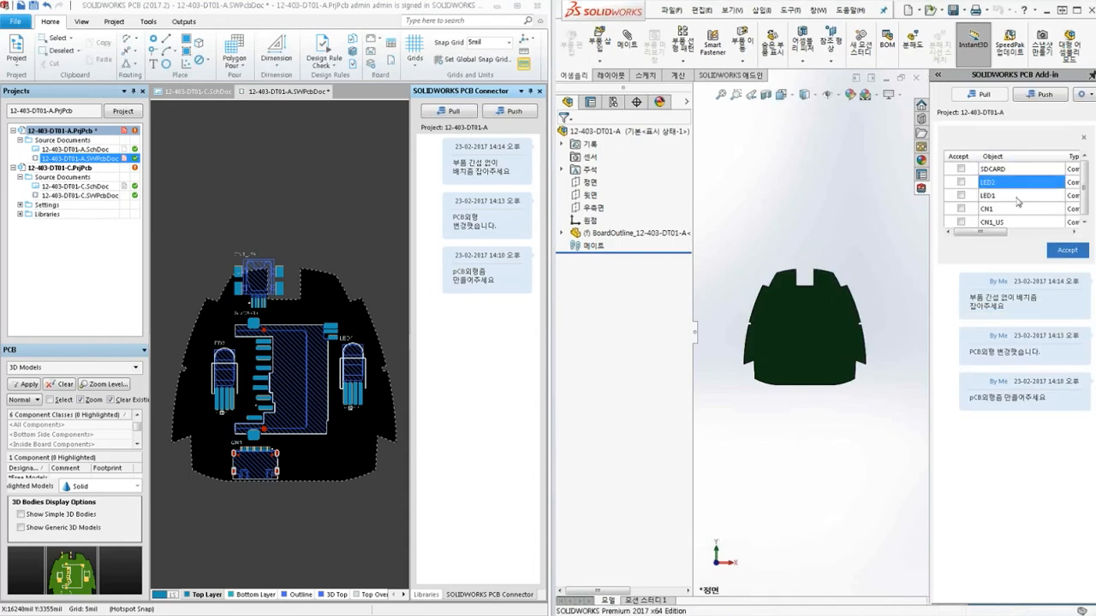
left_click(1018, 200)
left_click(1017, 212)
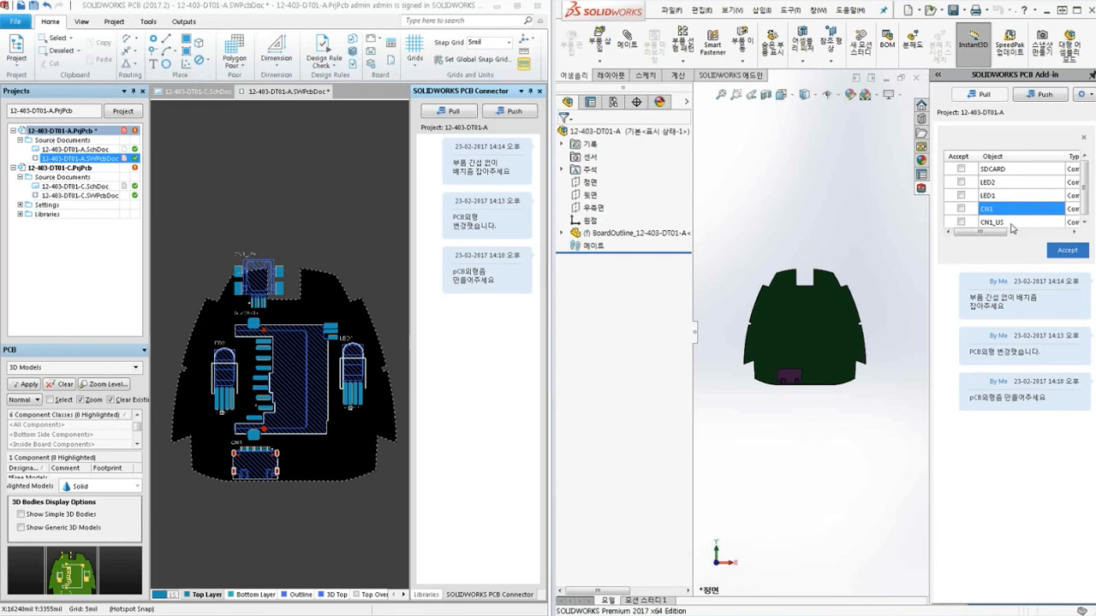
left_click(1011, 224)
right_click(1023, 198)
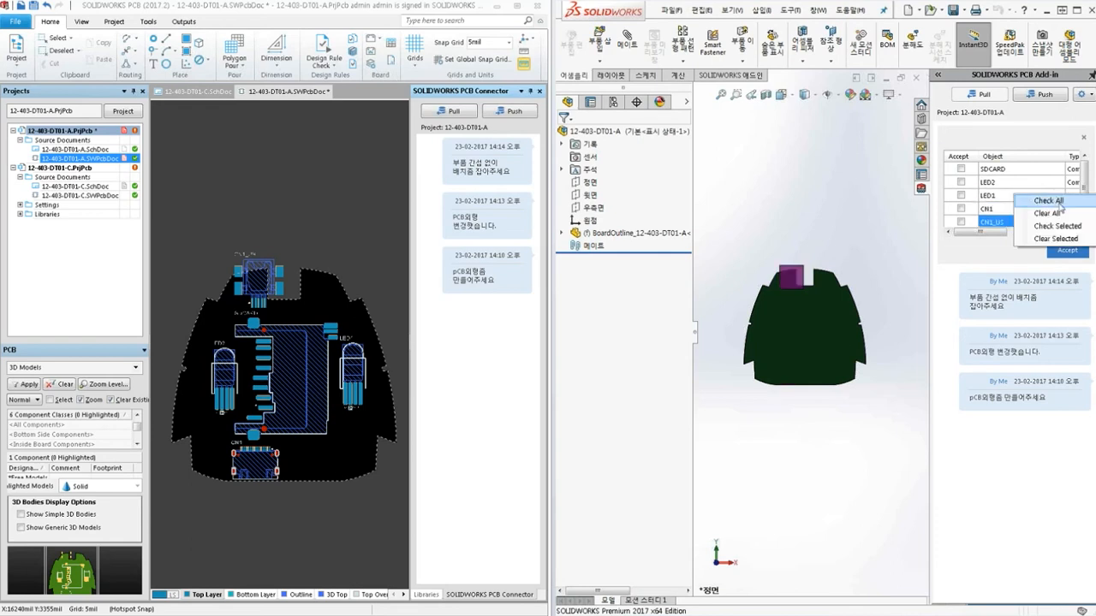
left_click(1061, 205)
left_click(1062, 252)
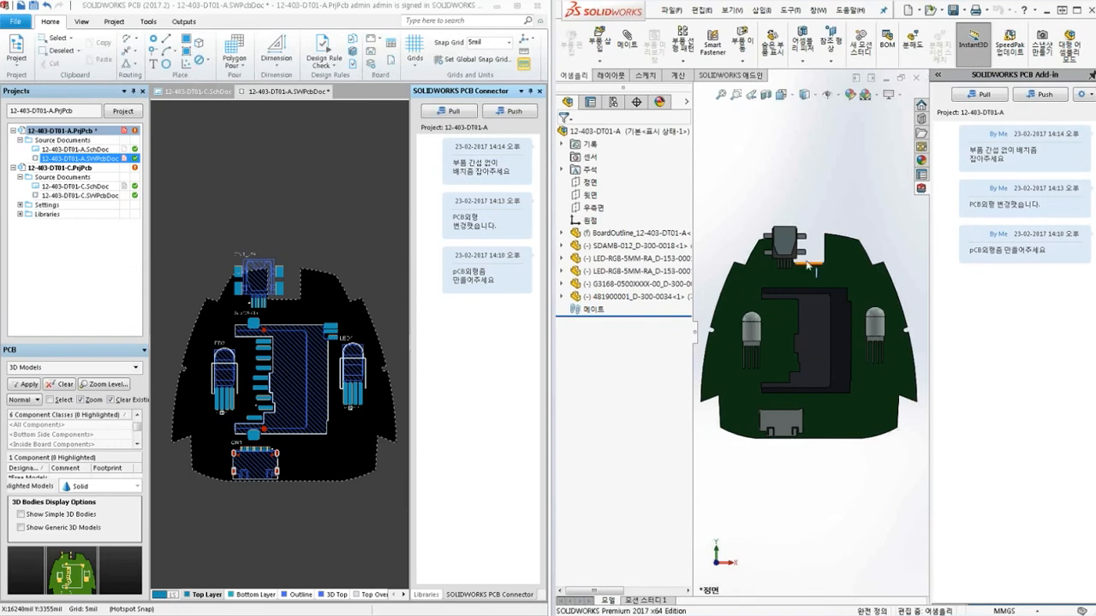
- Move the CN1_US connector toward the board's upper notch and start a Mate with its selection cleared
left_click_drag(787, 250, 812, 253)
middle_click_drag(863, 209, 818, 243)
scroll(789, 273, "down", 2)
scroll(789, 274, "down", 5)
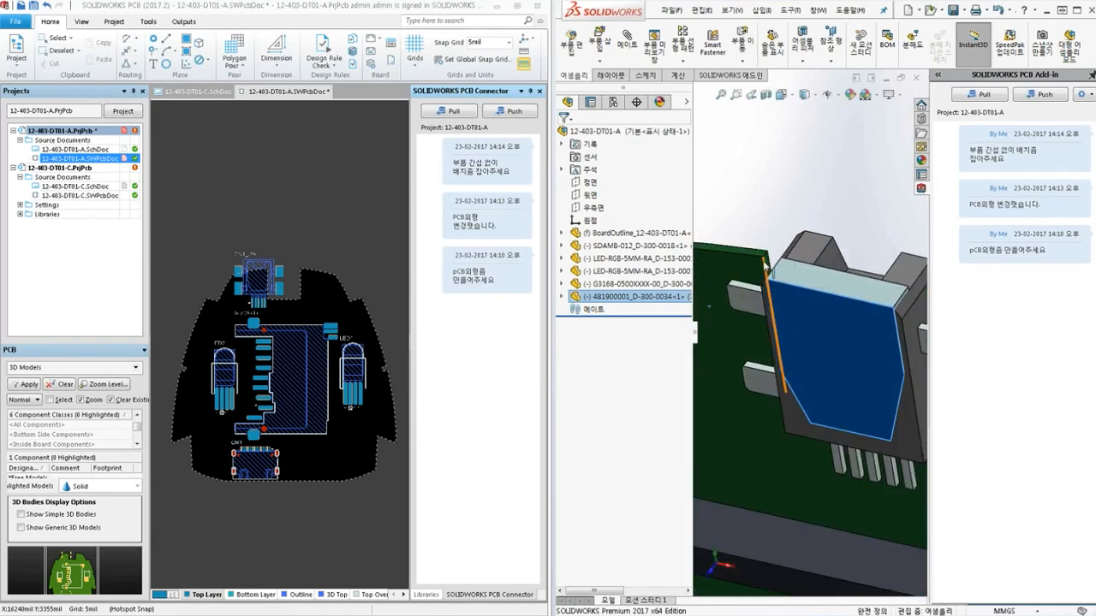
left_click(627, 43)
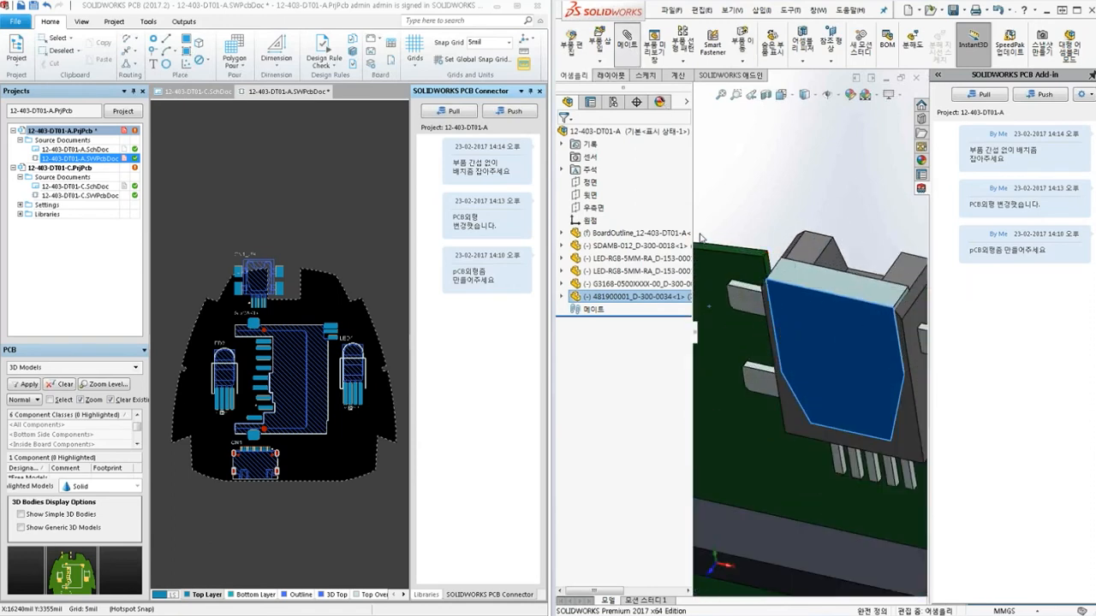
scroll(826, 323, "up", 4)
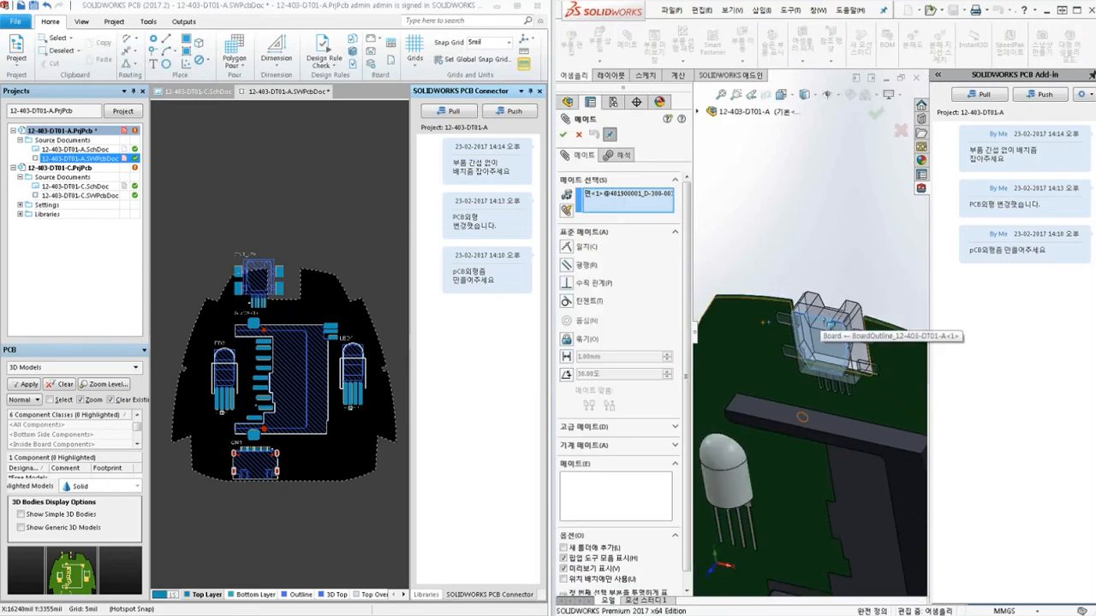
scroll(733, 336, "down", 2)
left_click(639, 200)
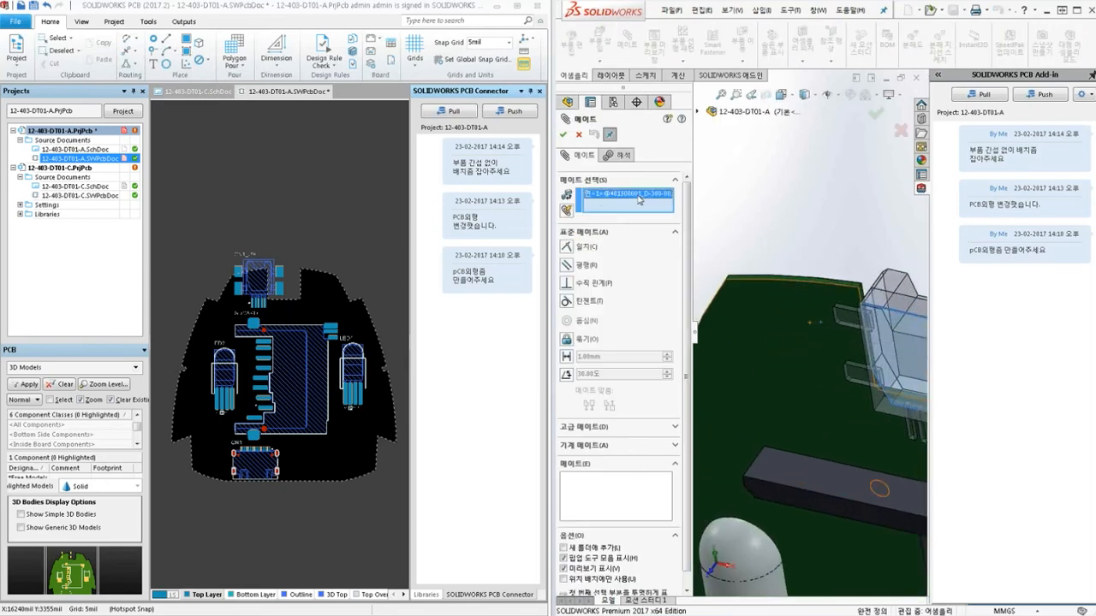
key("Delete")
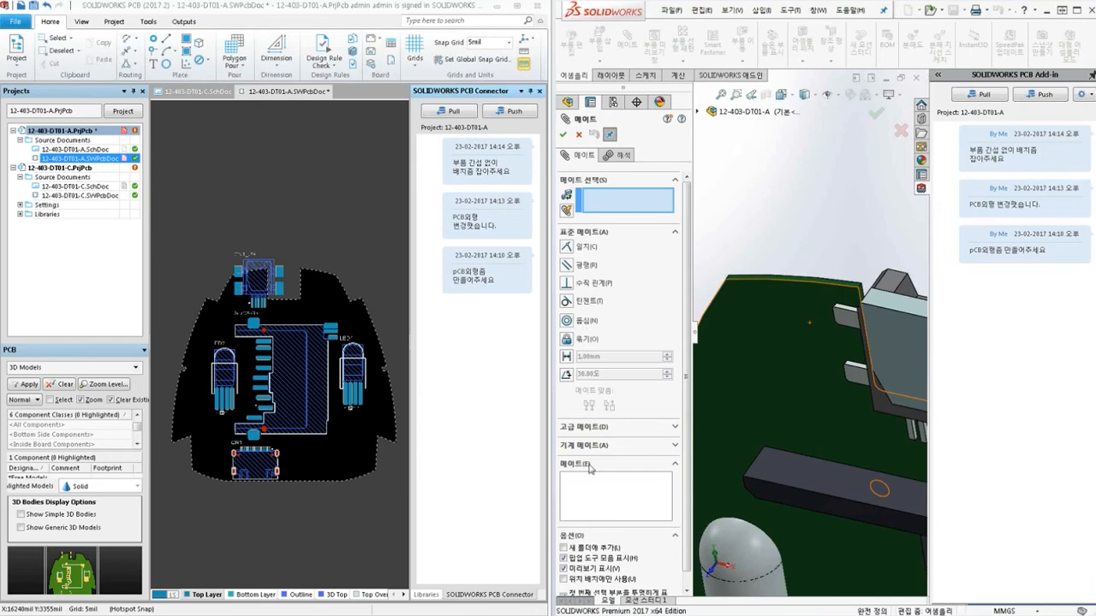
- Choose the advanced Width mate and pick the two side faces of the board's upper notch as width selections
left_click(591, 427)
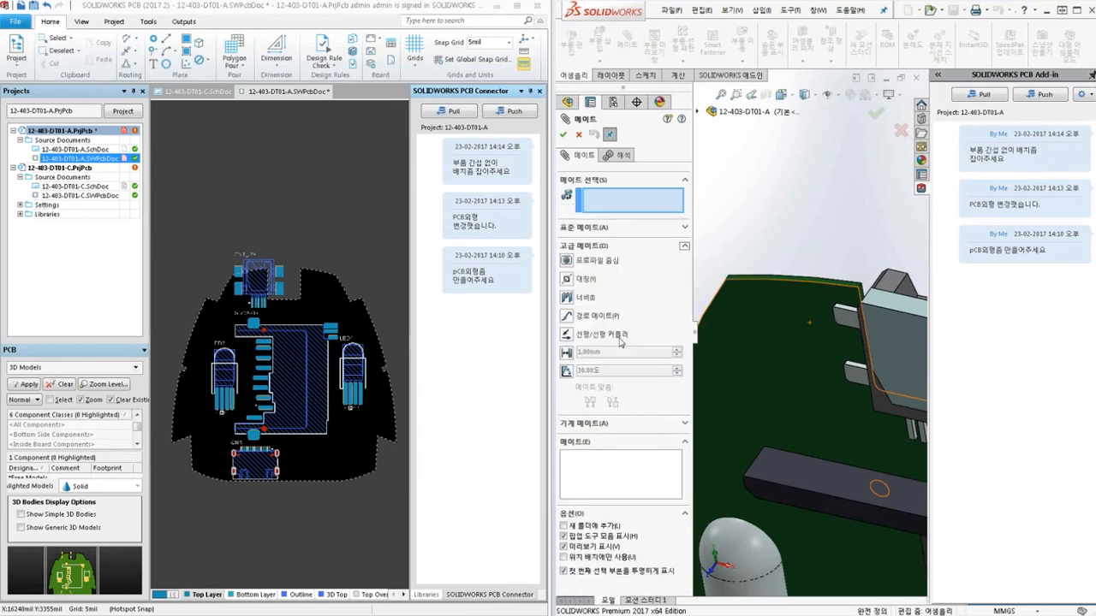
left_click(567, 297)
scroll(818, 342, "up", 3)
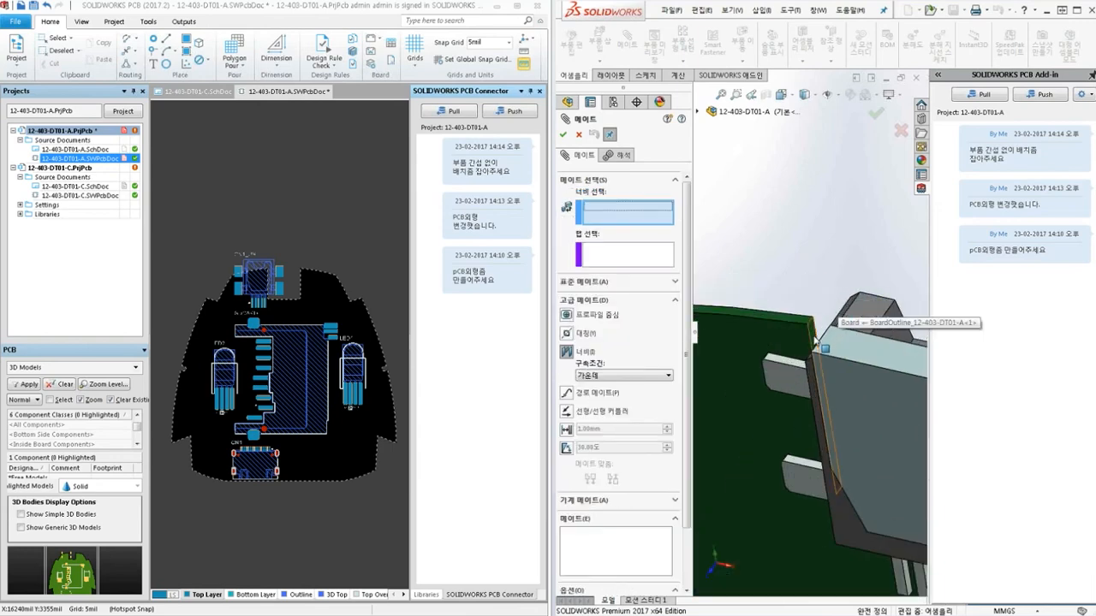
left_click(815, 341)
mouse_move(814, 341)
middle_mouse_down()
mouse_move(816, 257)
mouse_move(801, 331)
mouse_move(843, 377)
mouse_move(832, 338)
middle_mouse_up()
scroll(831, 323, "down", 2)
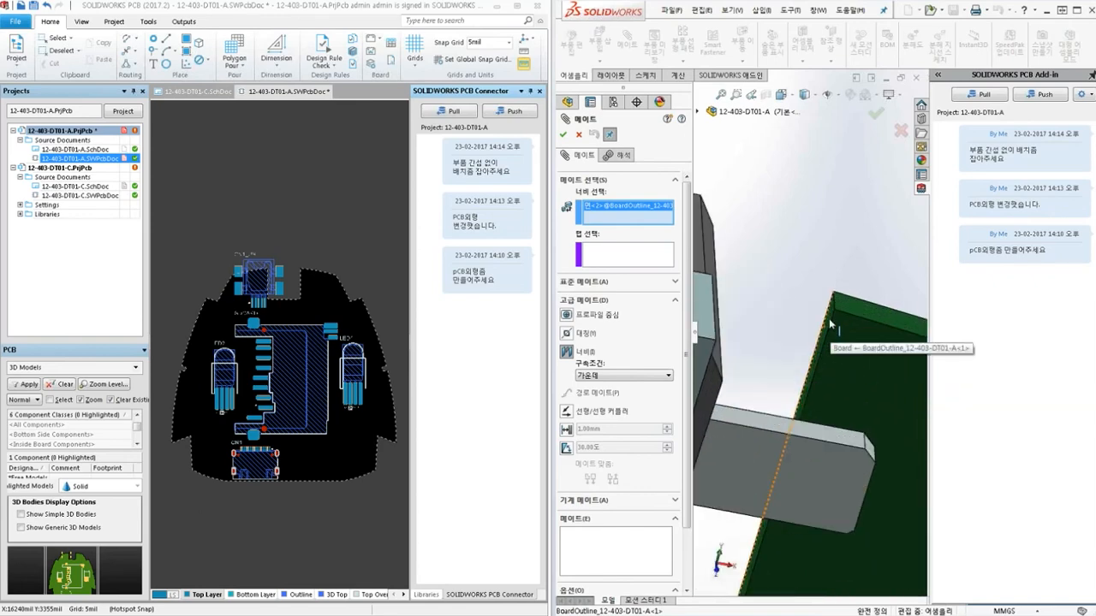
left_click(828, 317)
- Pick the CN1_US connector's two opposite side faces as tab selections and apply the centered Width mate
middle_click_drag(832, 349, 746, 319)
left_click(761, 399)
scroll(761, 399, "up", 3)
scroll(746, 320, "down", 3)
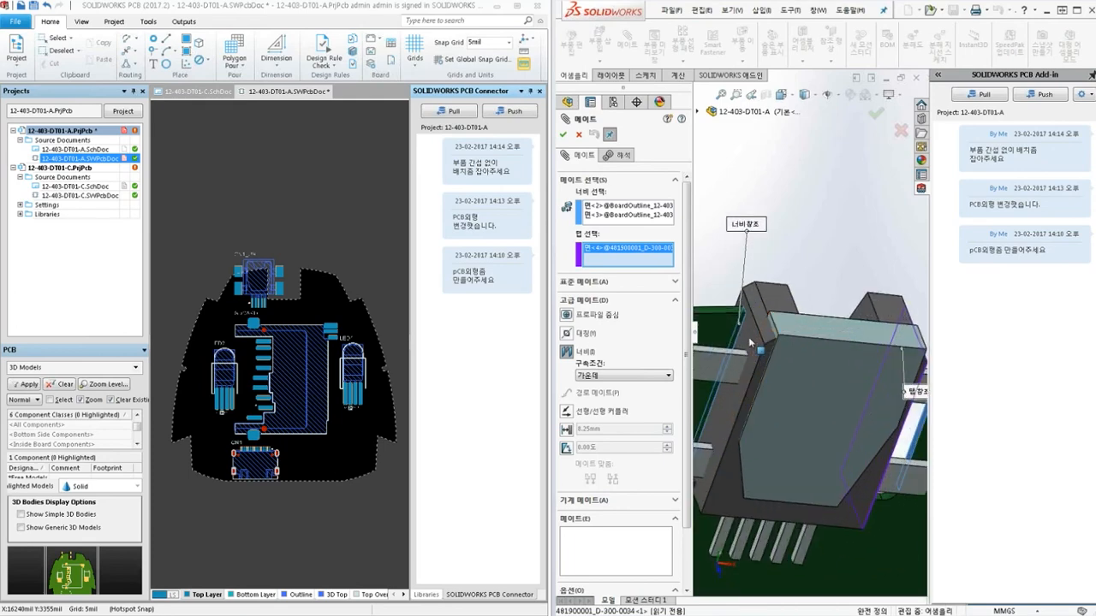
left_click(748, 337)
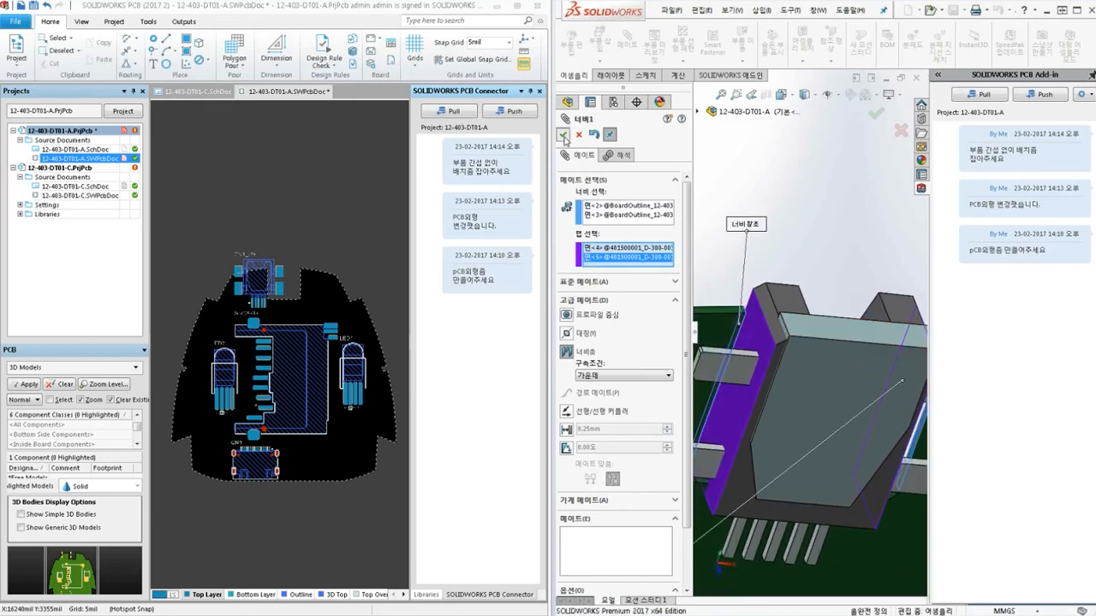
left_click(563, 135)
- Slide the CN1_US connector slightly outward along the notch
scroll(810, 360, "up", 5)
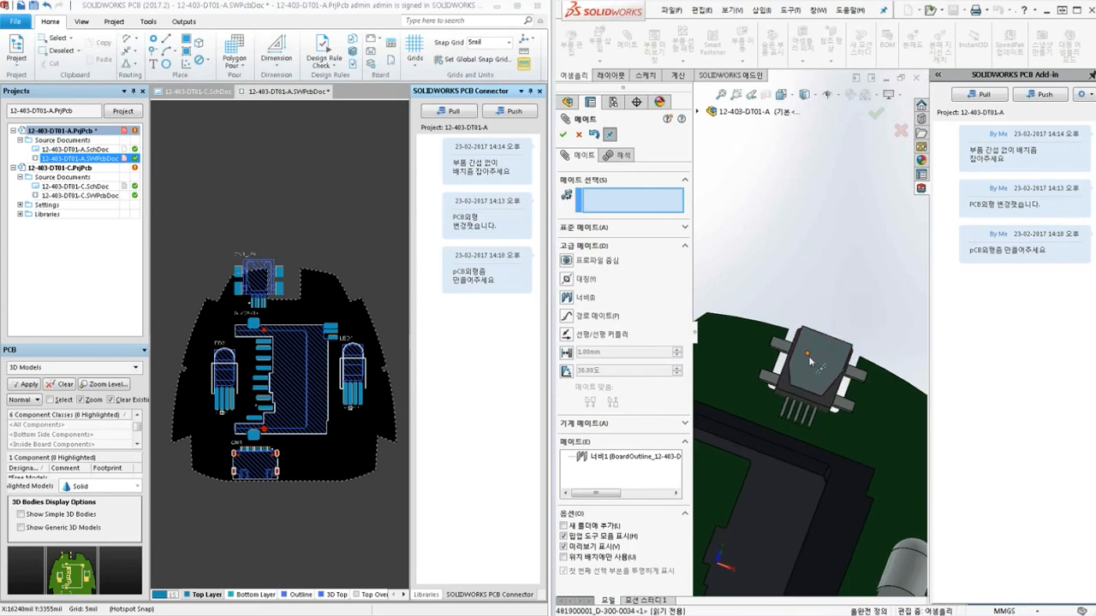
left_click_drag(818, 348, 849, 328)
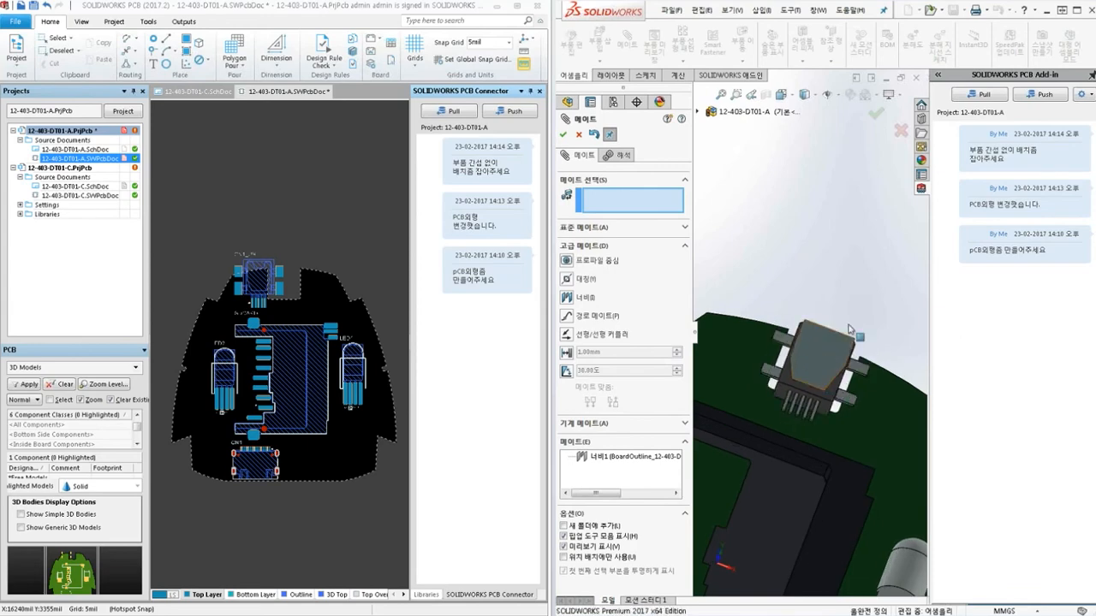
middle_click_drag(849, 328, 804, 362)
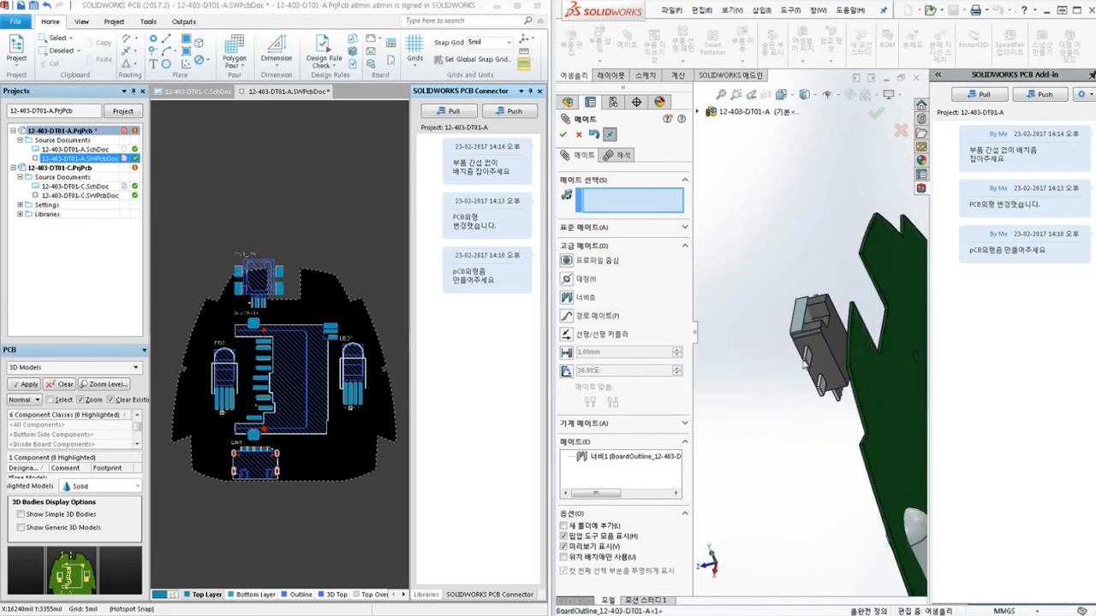
- Add a Coincident mate between the CN1_US connector's mounting tab face and the board's component-side face, and finish mating
scroll(804, 362, "down", 3)
left_click(803, 361)
scroll(817, 366, "down", 3)
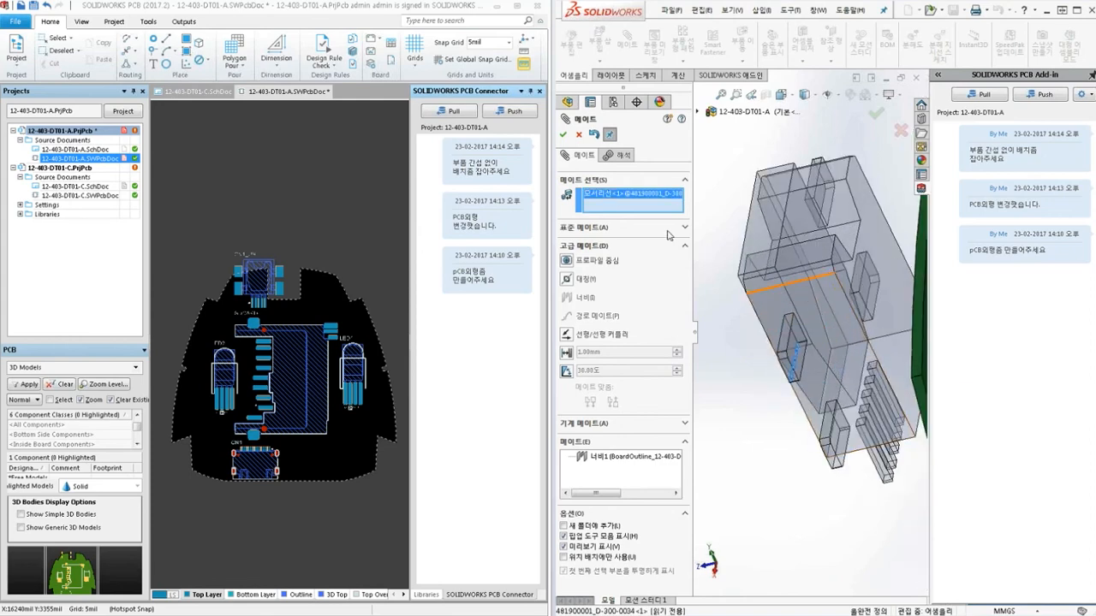
key("Delete")
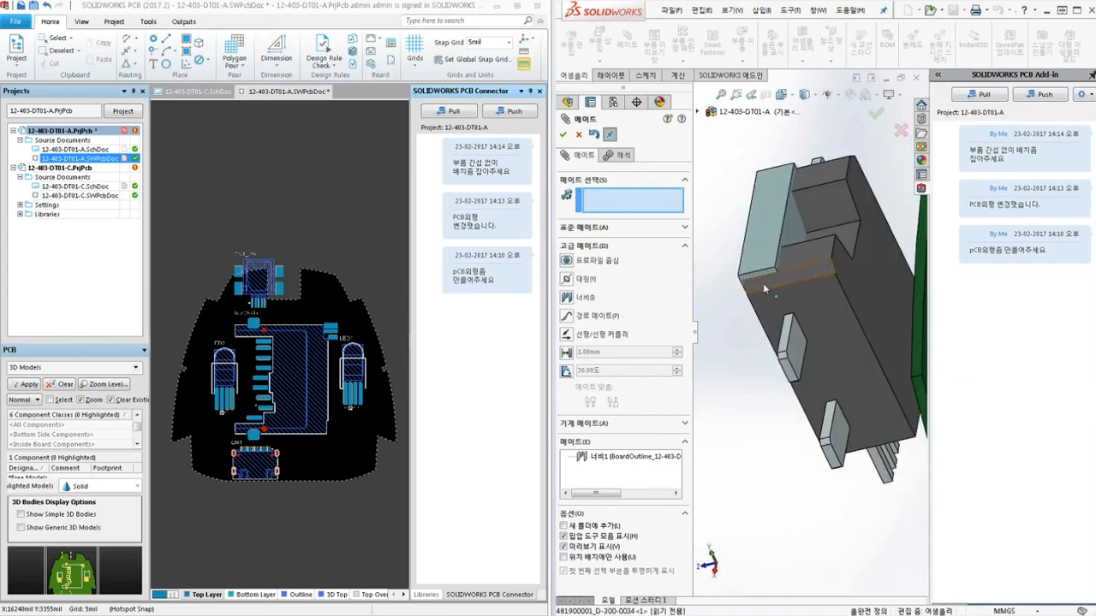
left_click(795, 343)
scroll(804, 334, "up", 5)
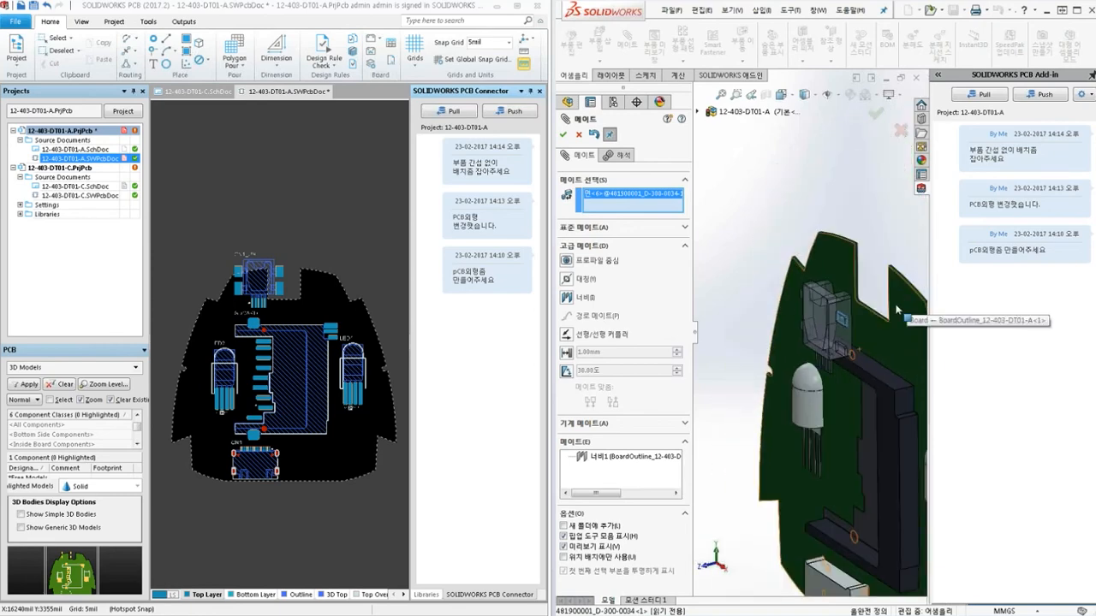
left_click(897, 310)
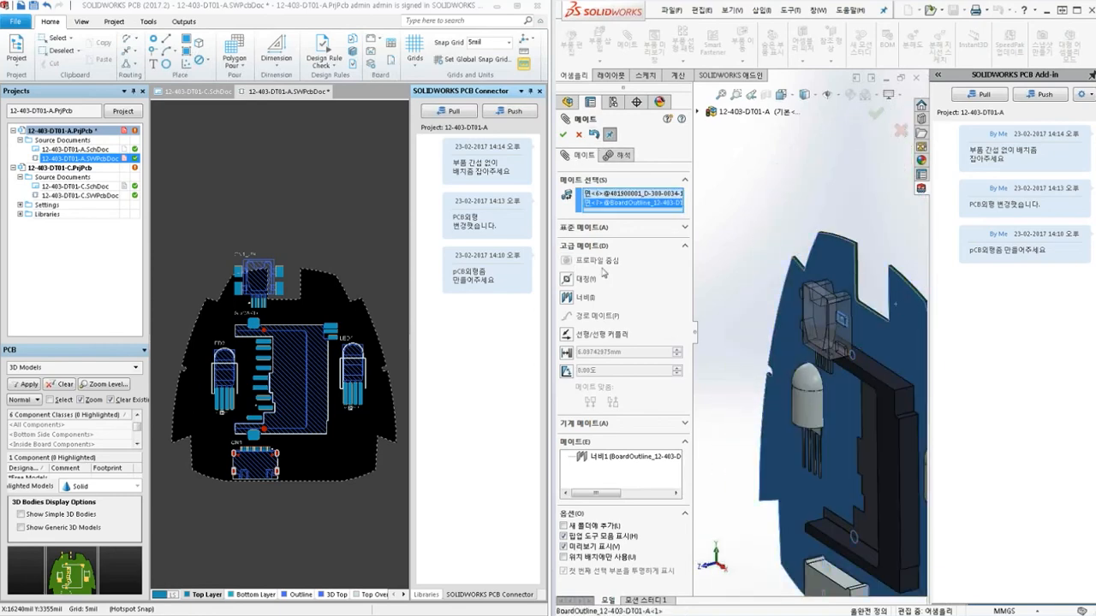
left_click(613, 229)
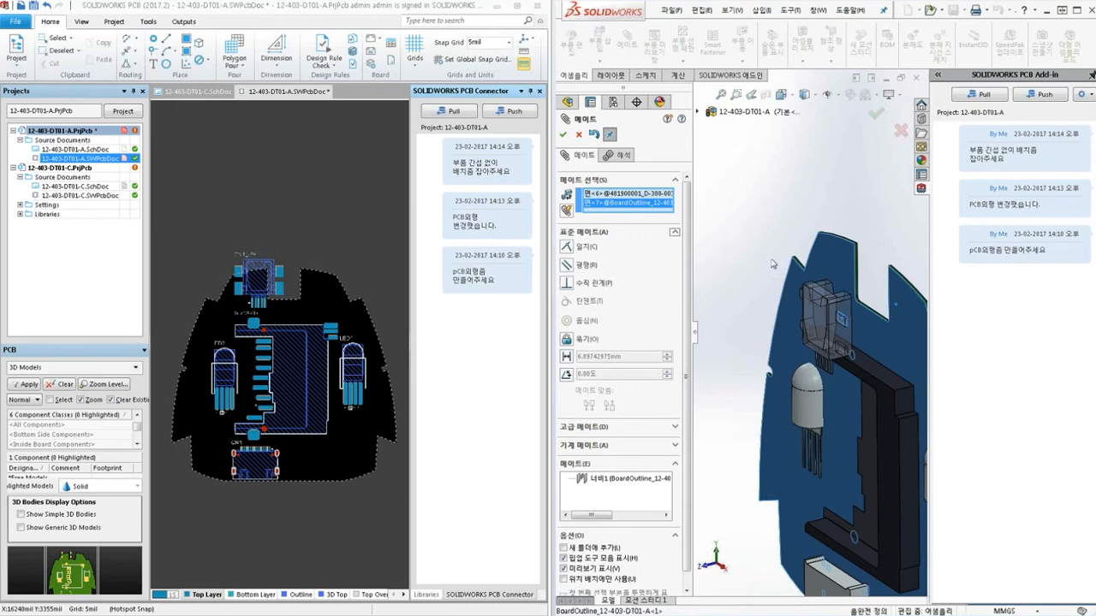
left_click(586, 248)
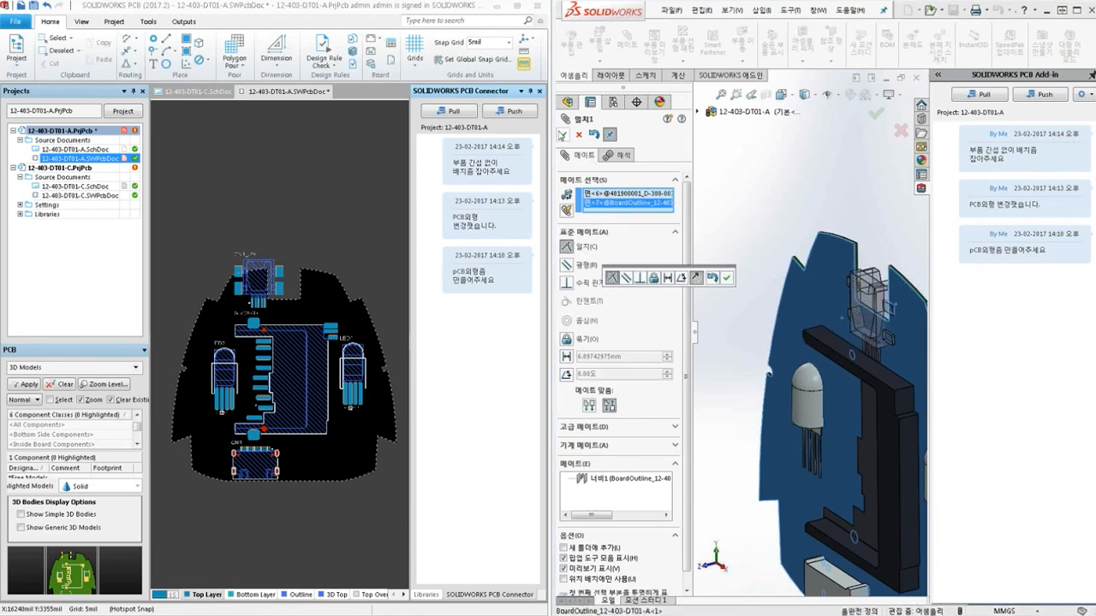
left_click(562, 135)
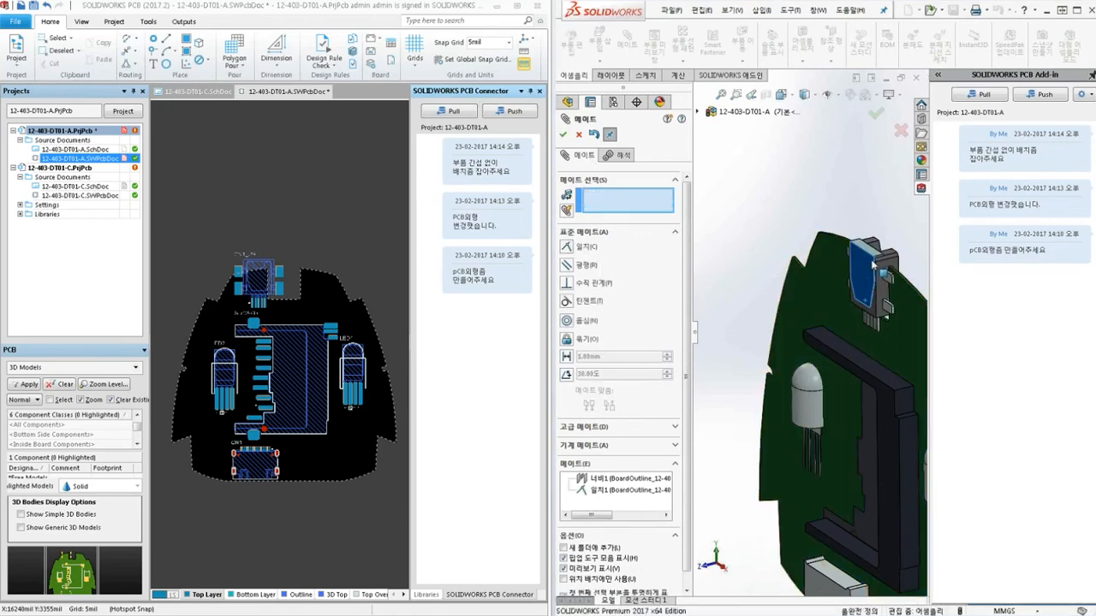
middle_click_drag(868, 261, 880, 285)
key("ctrl+1")
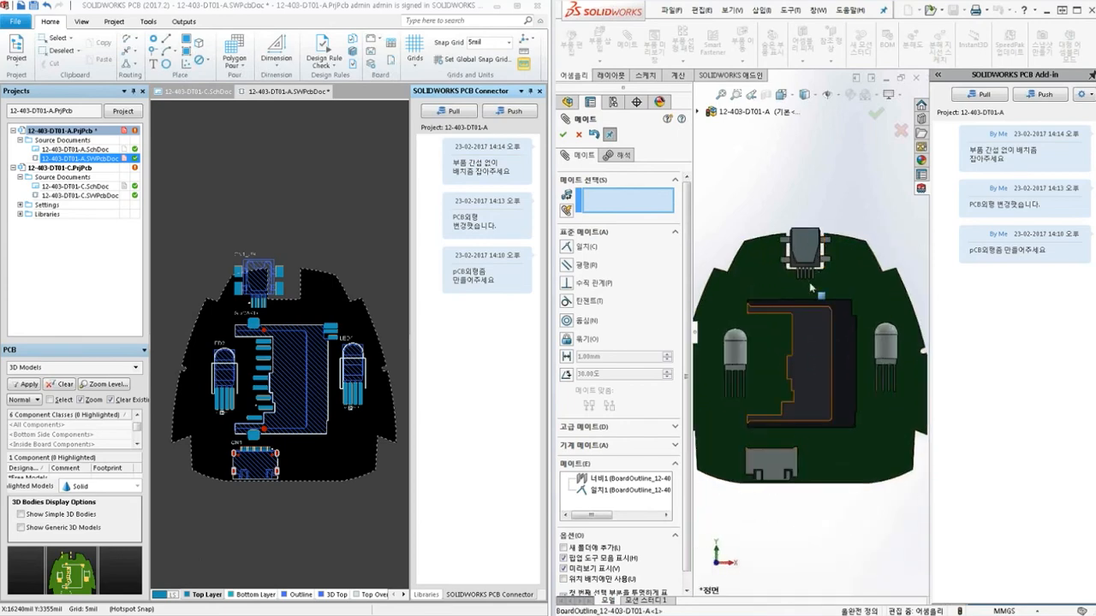
left_click(874, 115)
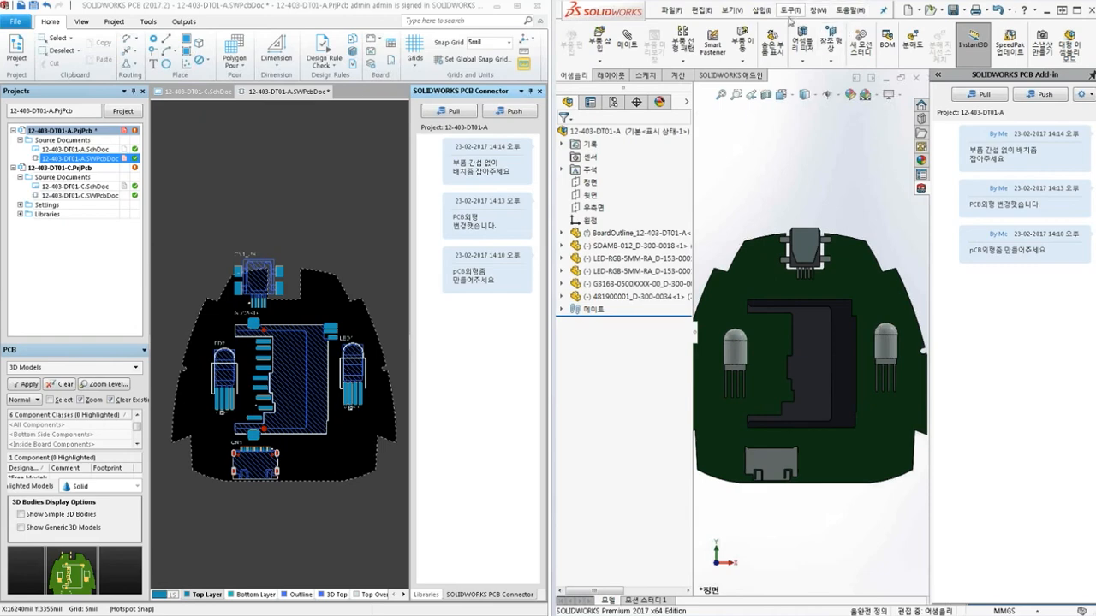
- Switch to the 10-403-DT01-A case assembly and examine how the board's components fit inside the case
left_click(818, 10)
left_click(847, 166)
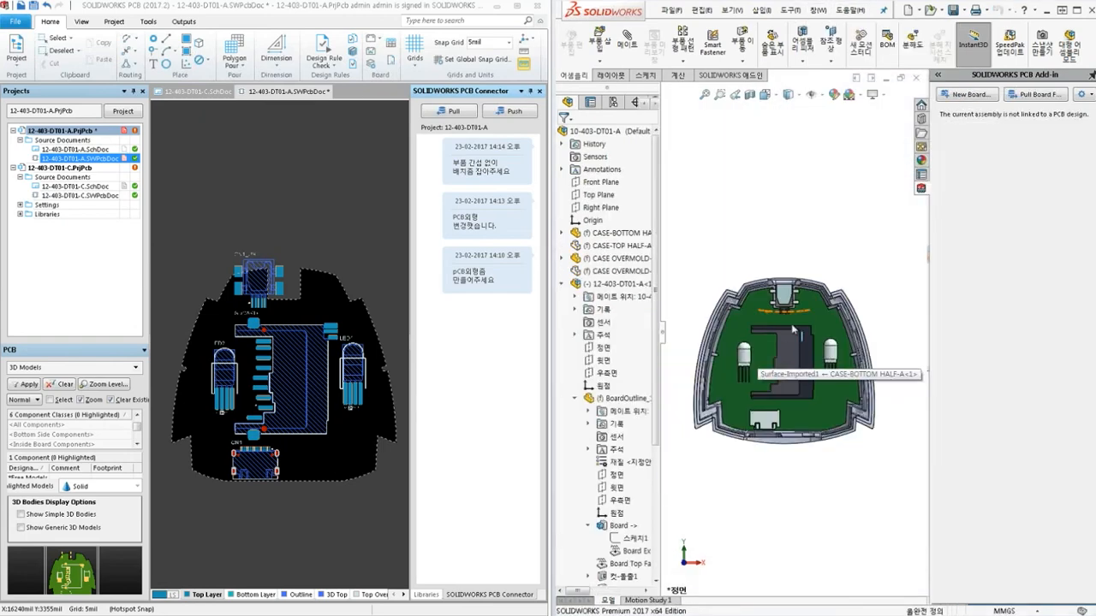
scroll(793, 329, "up", 5)
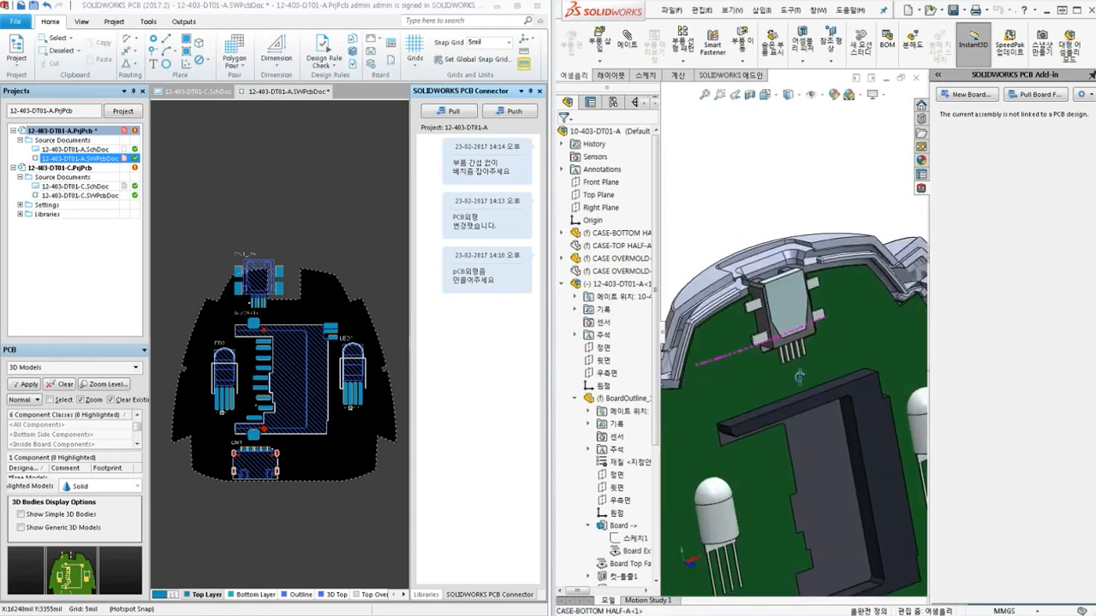
middle_click_drag(799, 377, 821, 479)
scroll(821, 479, "down", 3)
scroll(813, 386, "up", 2)
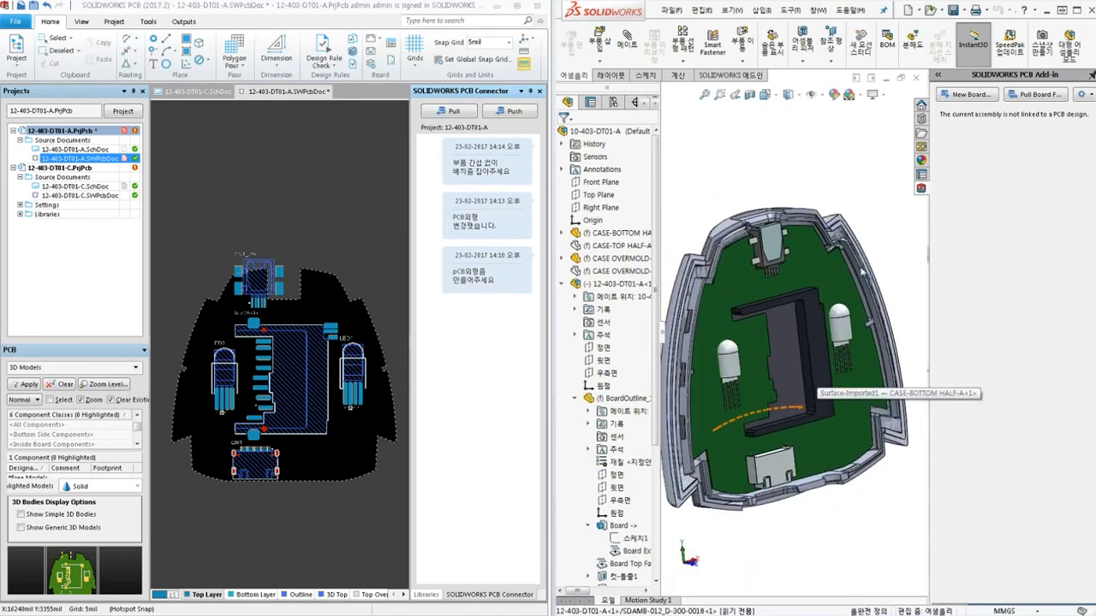
scroll(860, 272, "down", 2)
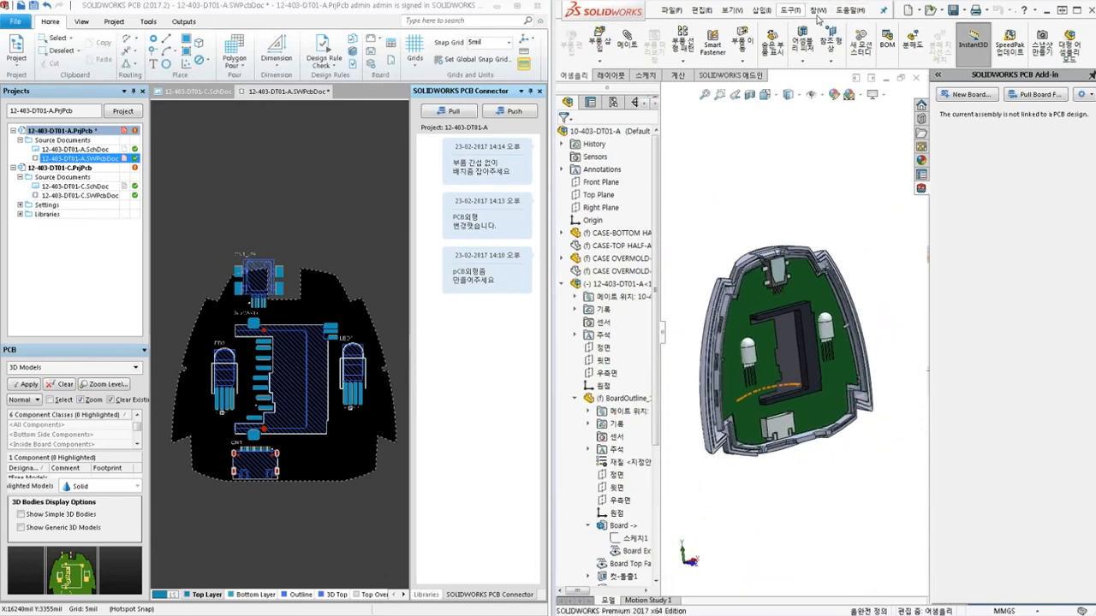
- Return to the 12-403-DT01-A board assembly
left_click(789, 10)
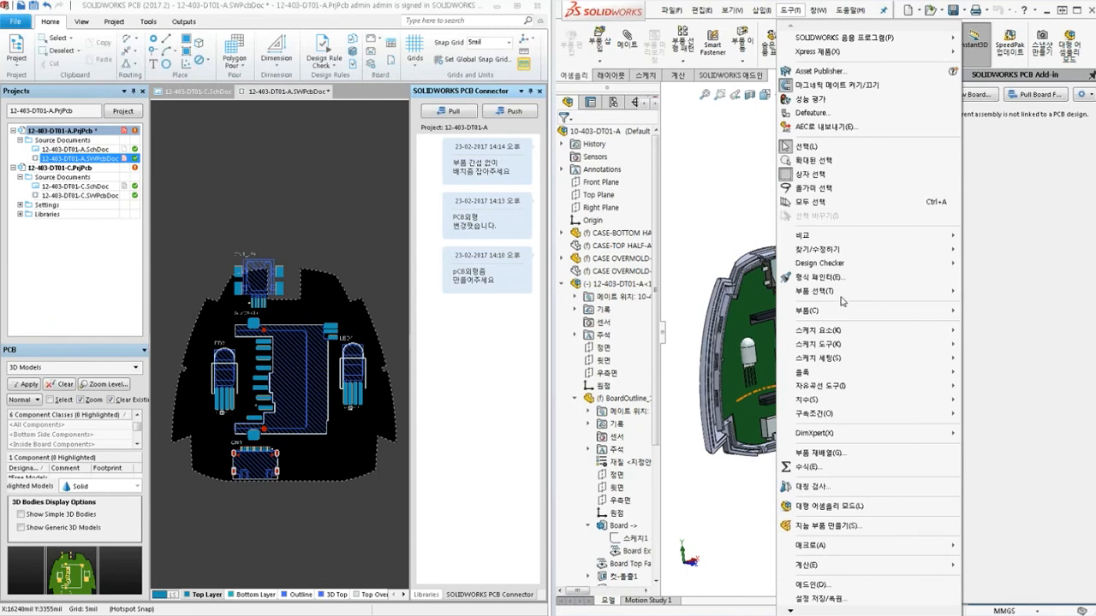
left_click(817, 10)
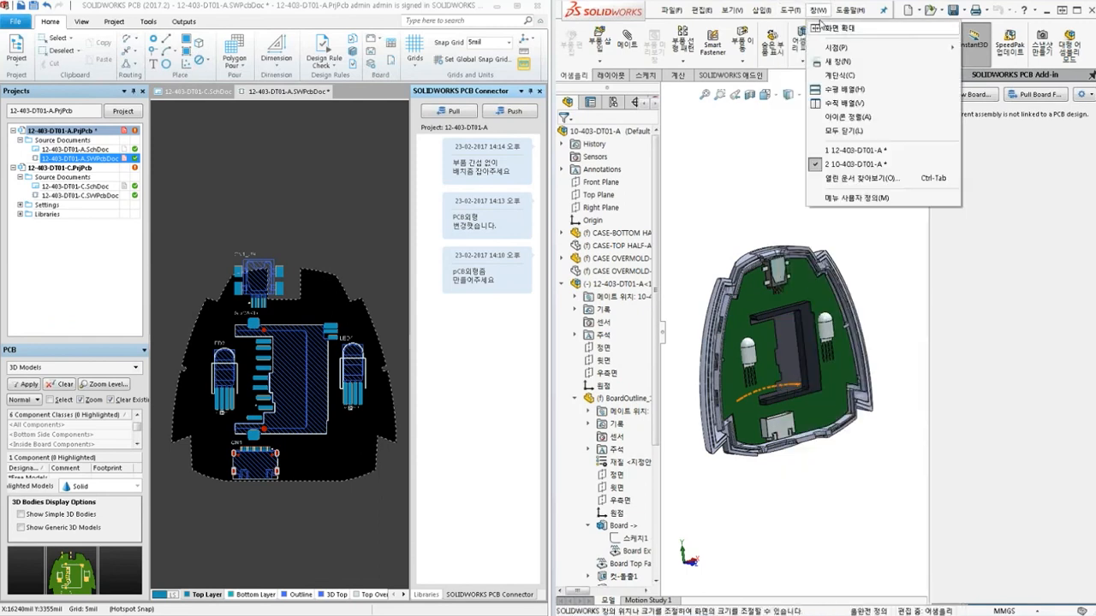
left_click(852, 151)
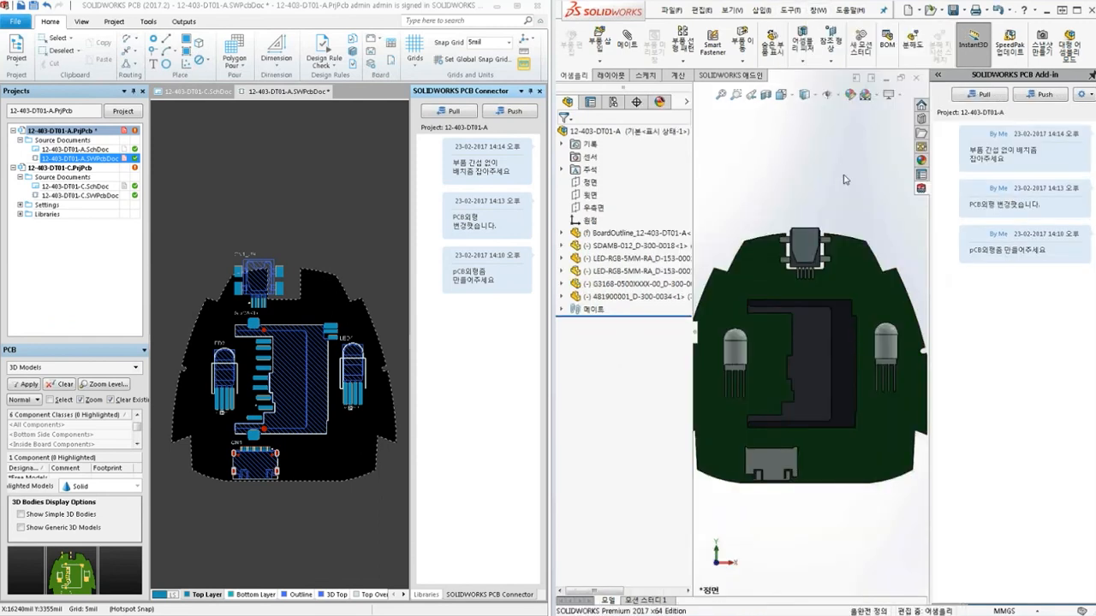
- Push the updated component placement from SOLIDWORKS to the PCB side with the comment "부품배치 완료했습니다."
left_click(1043, 94)
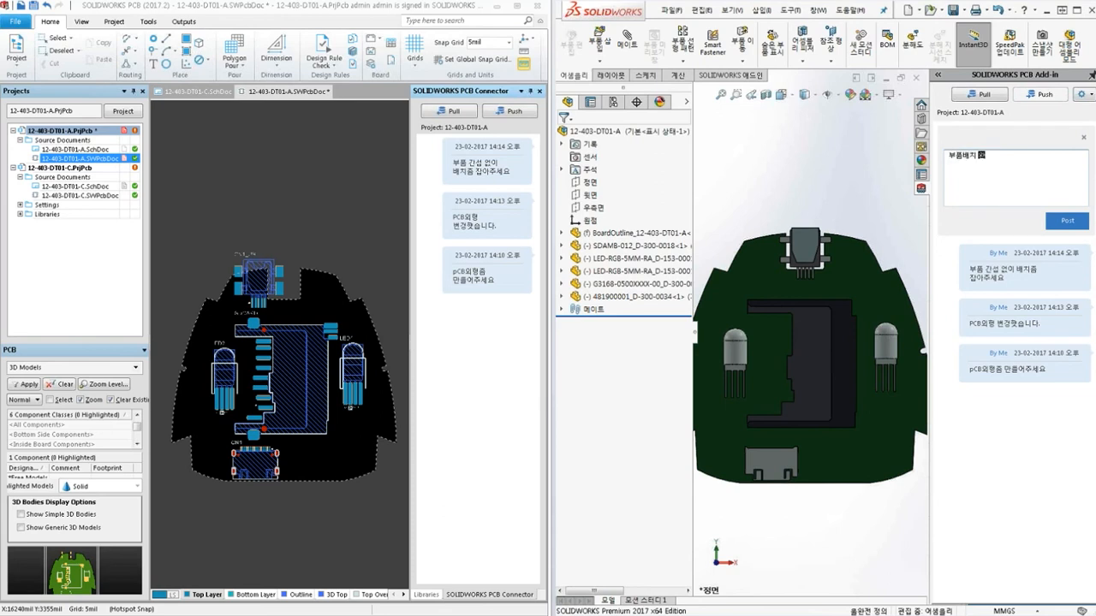
type("습니다.")
left_click(1068, 221)
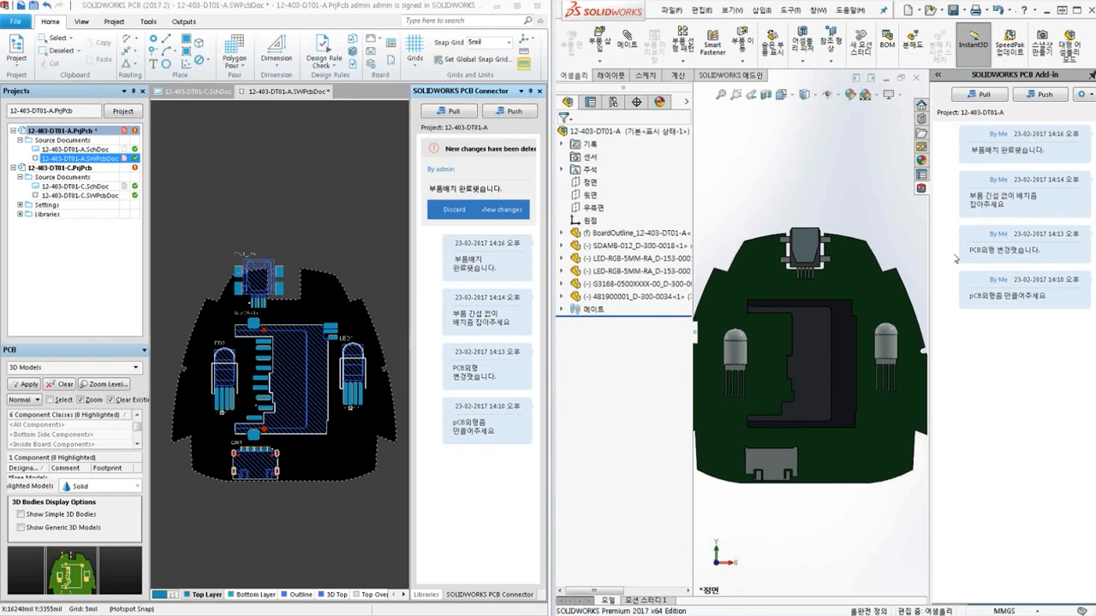
- View the incoming changes in SOLIDWORKS PCB, preview the CN1_US change on the board, and accept it
left_click(506, 209)
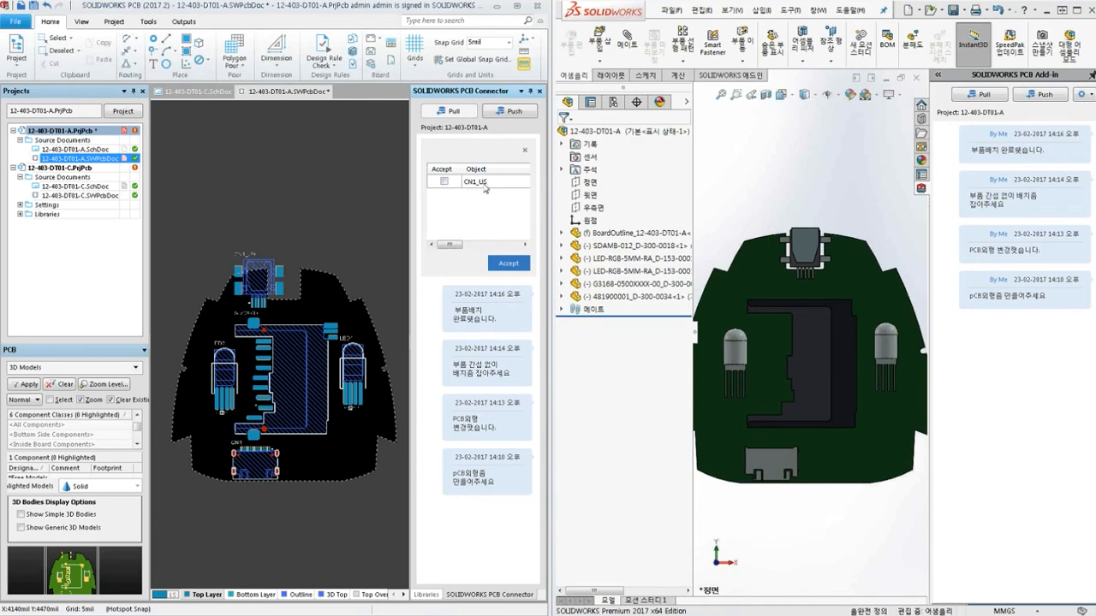
left_click(484, 182)
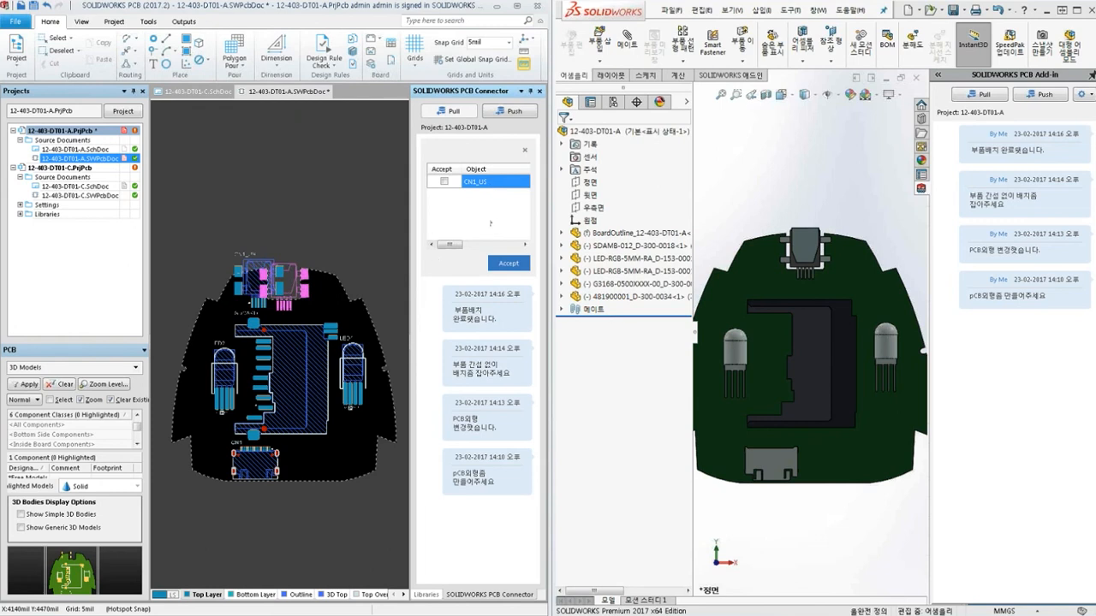
left_click(445, 183)
left_click(508, 263)
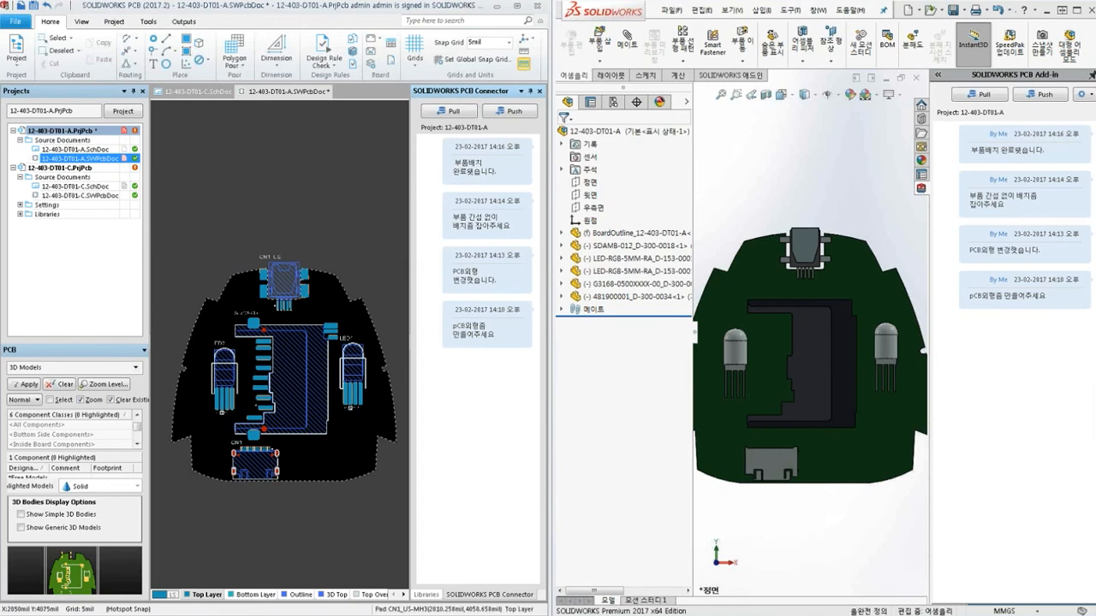
- Look over the updated board layout in SOLIDWORKS PCB and switch to the presentation slides
scroll(305, 355, "up", 5)
scroll(313, 421, "down", 4)
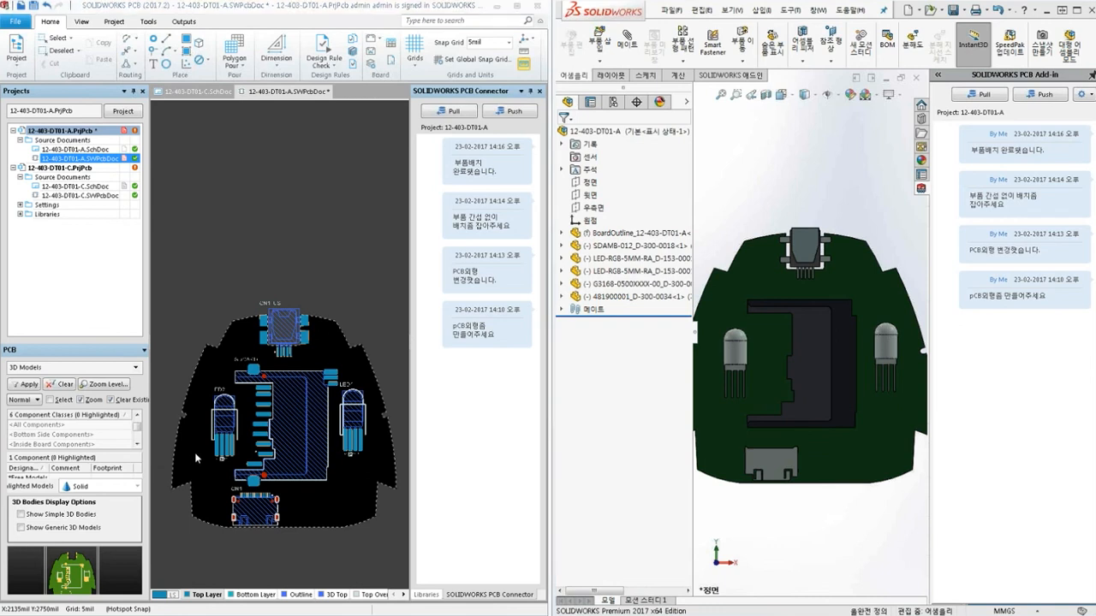
key("alt+Tab")
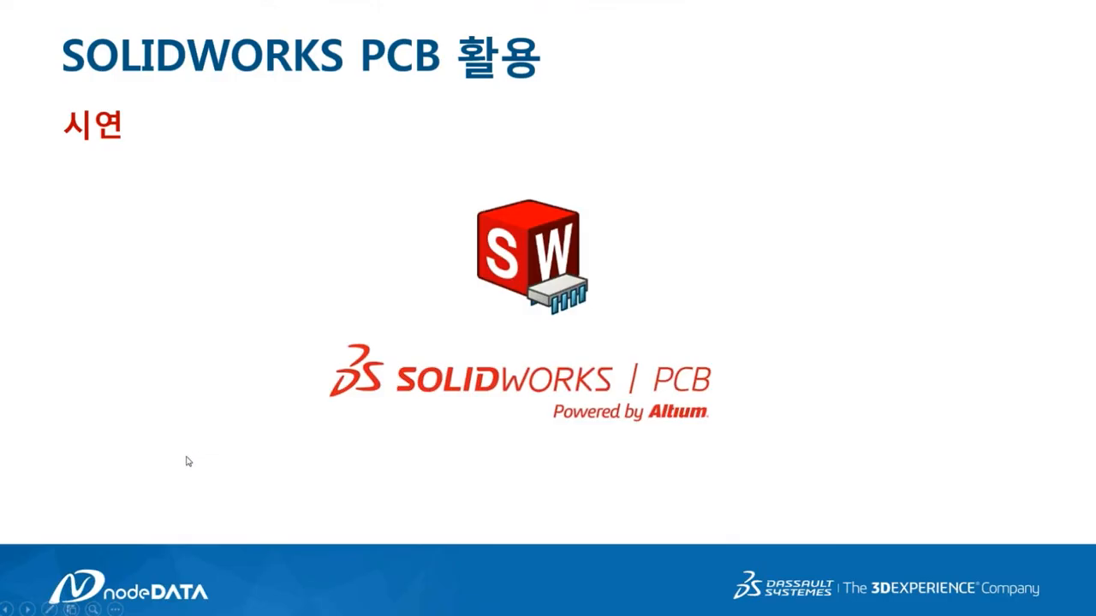